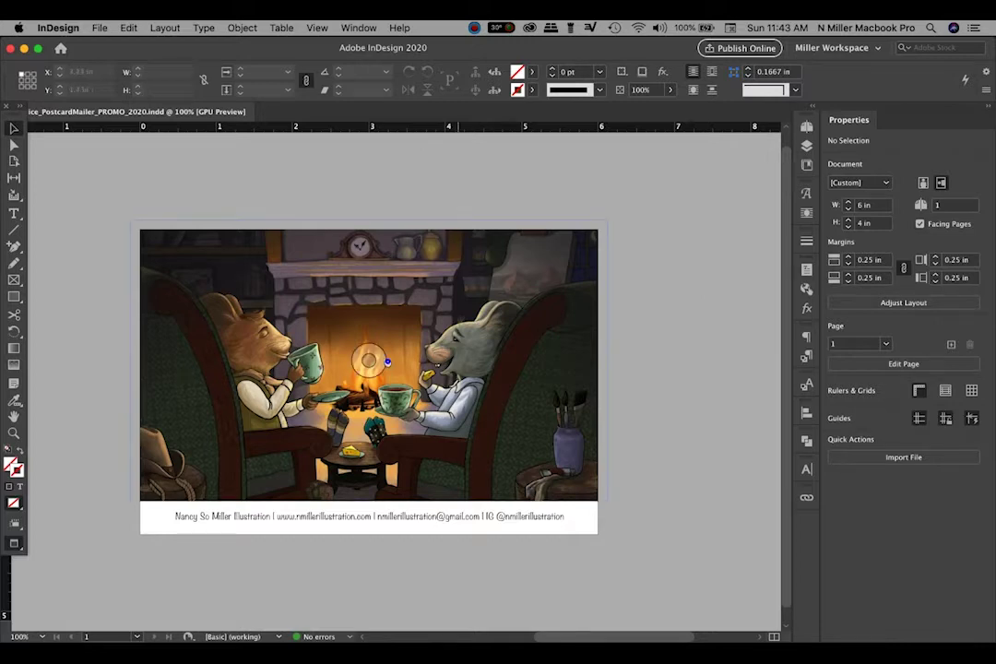
Start a new print document with measurement units set to inches
drag(438, 244, 501, 244)
key(super+equal)
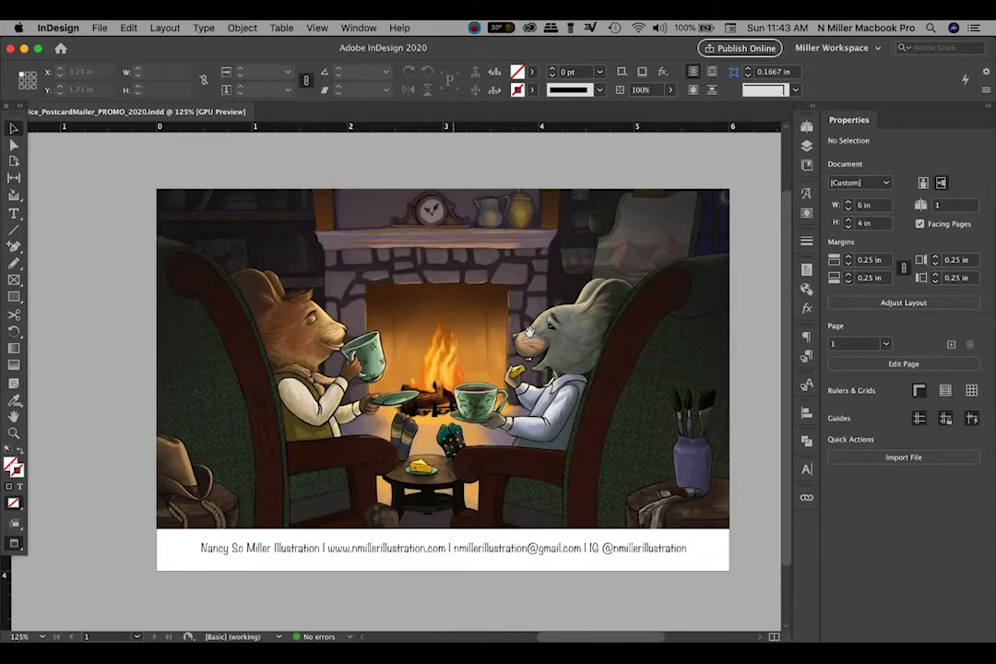
drag(453, 359, 431, 339)
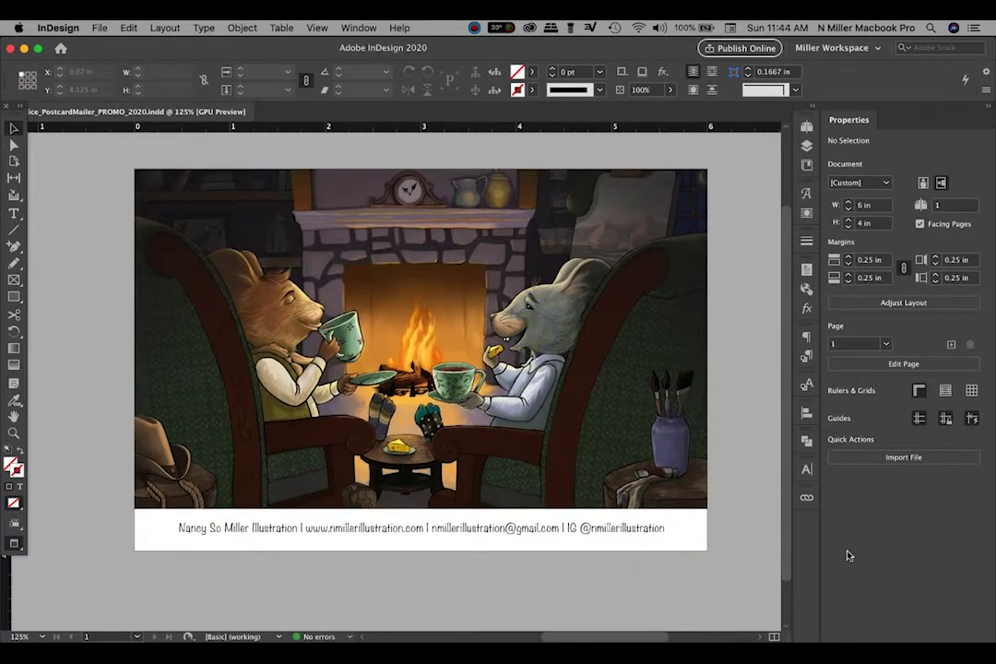
click(743, 516)
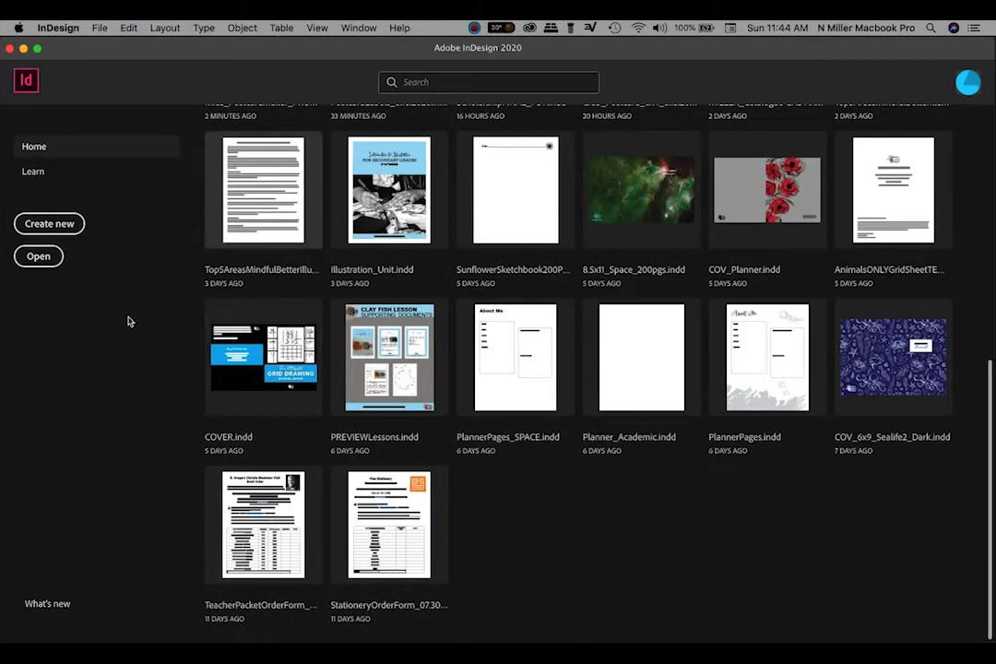
click(56, 230)
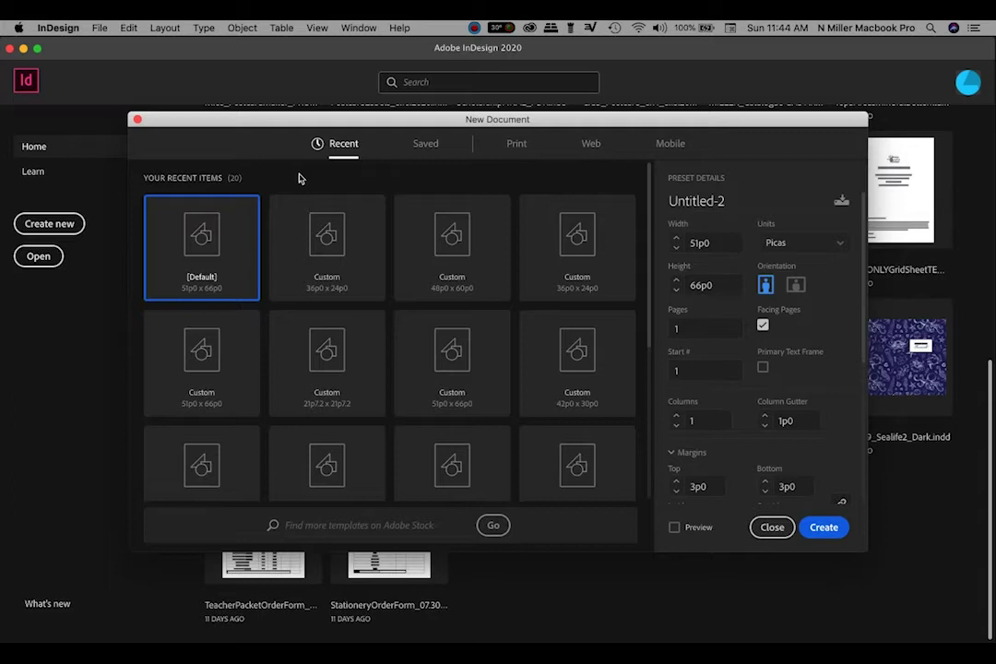
click(521, 148)
click(829, 250)
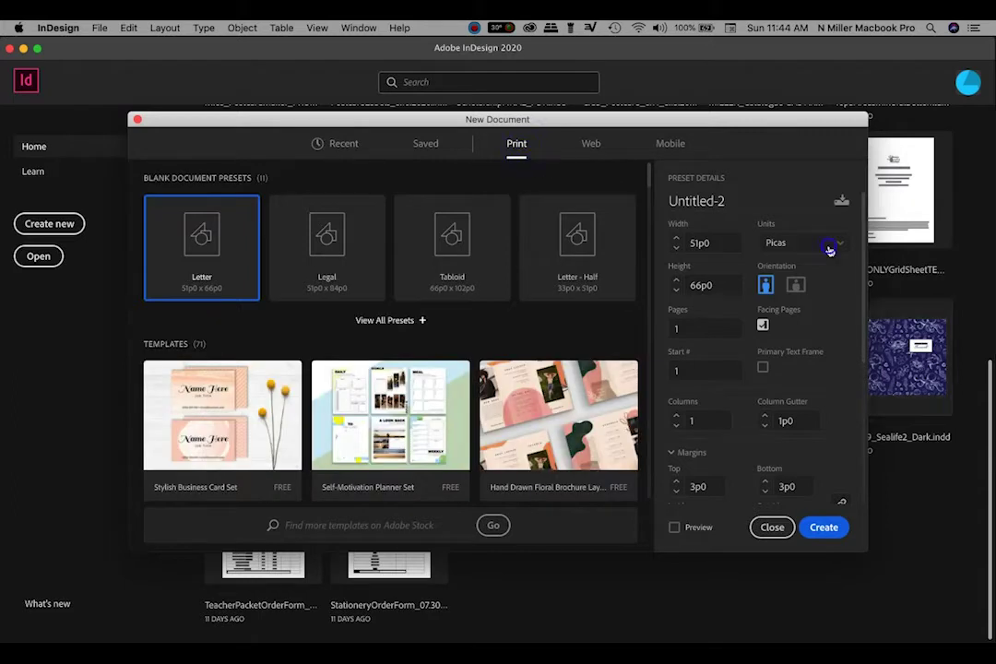
click(827, 313)
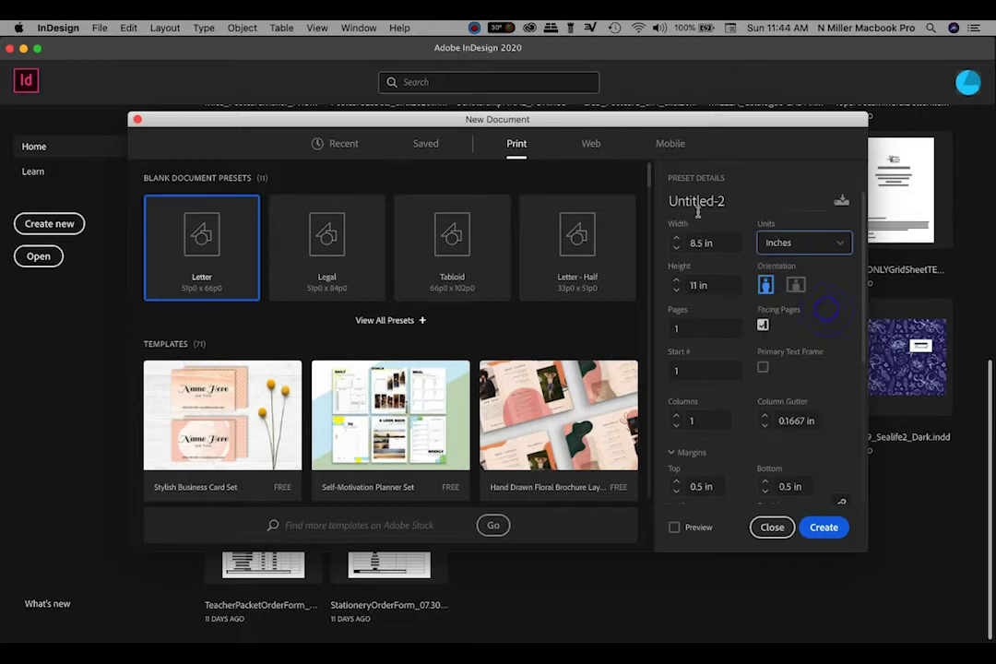
Make the page 6 in wide by 4 in high in landscape orientation
drag(720, 242, 687, 246)
text(6)
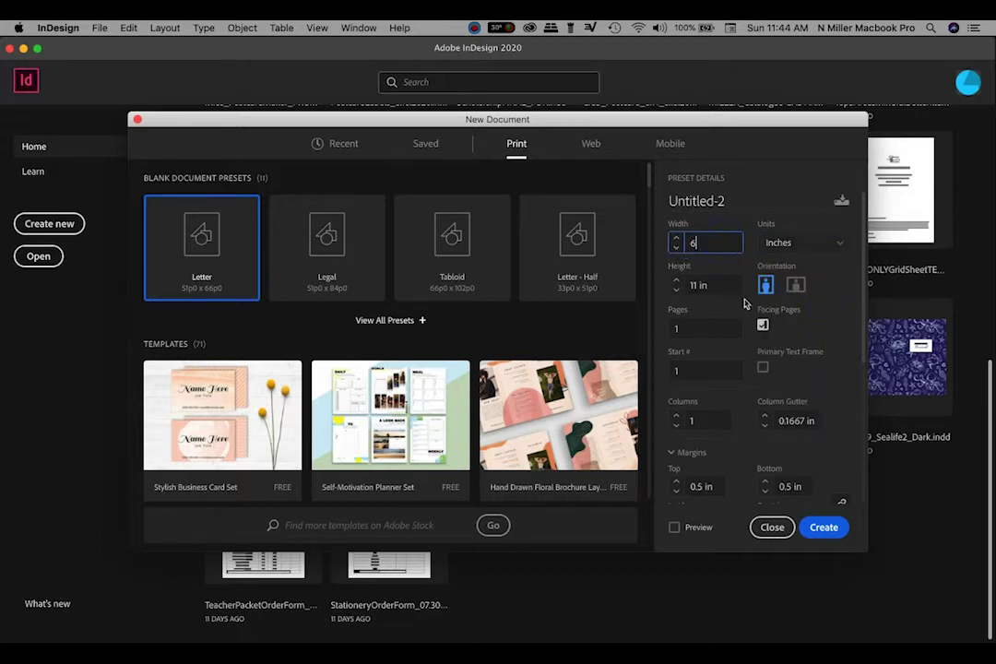
key(Tab)
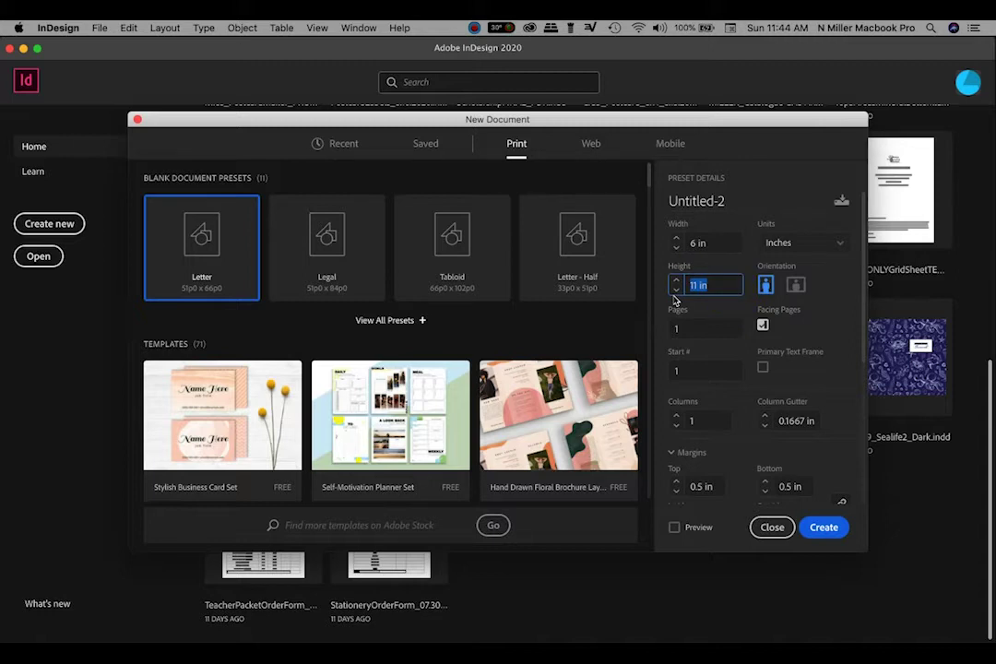
text(4)
click(795, 285)
click(799, 287)
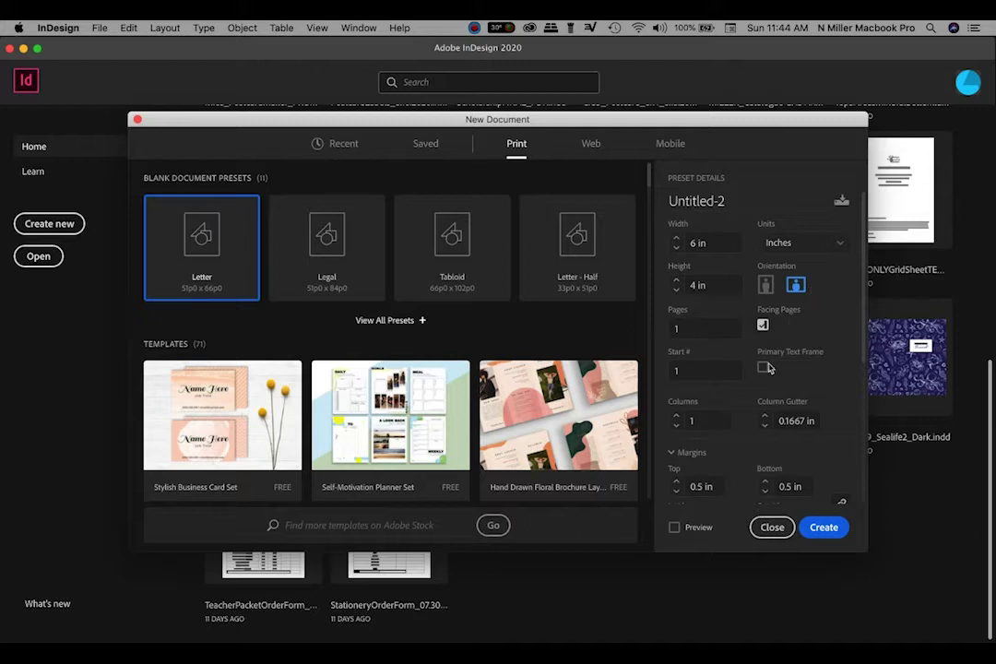
scroll(780, 366, down, 2)
scroll(784, 359, down, 2)
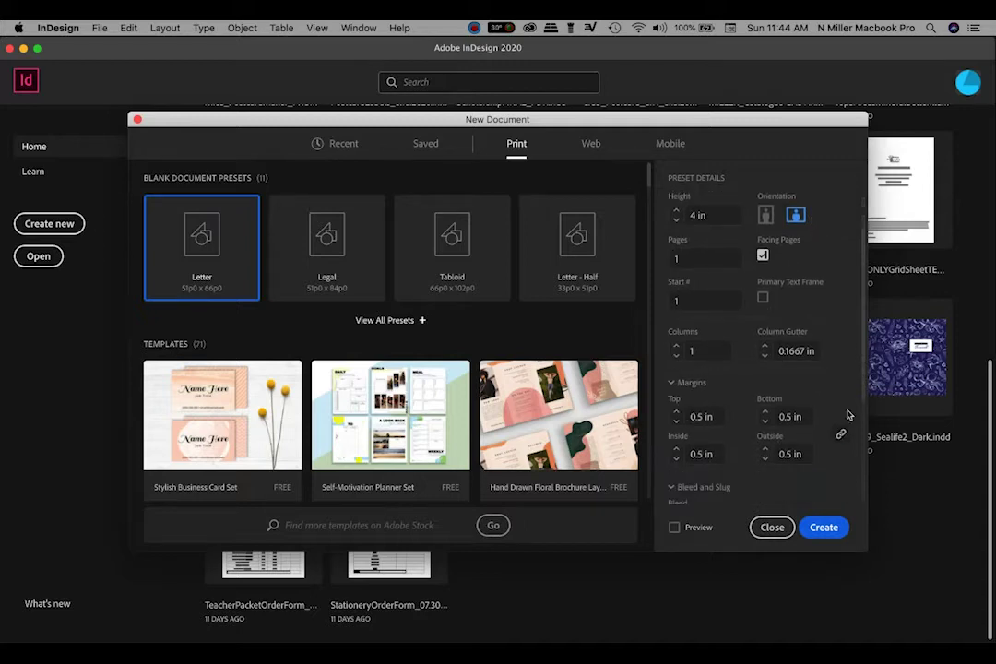
scroll(798, 418, down, 3)
scroll(798, 418, down, 2)
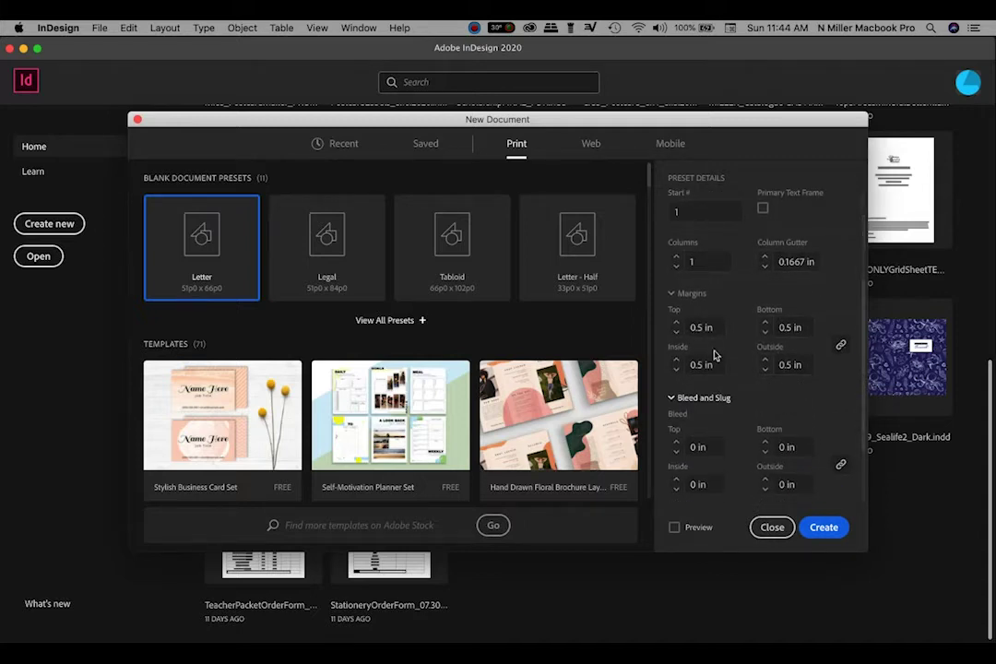
Apply 0.25 in margins and 0.125 in bleed on all sides, then create the document
click(696, 327)
key(BackSpace)
text(.2)
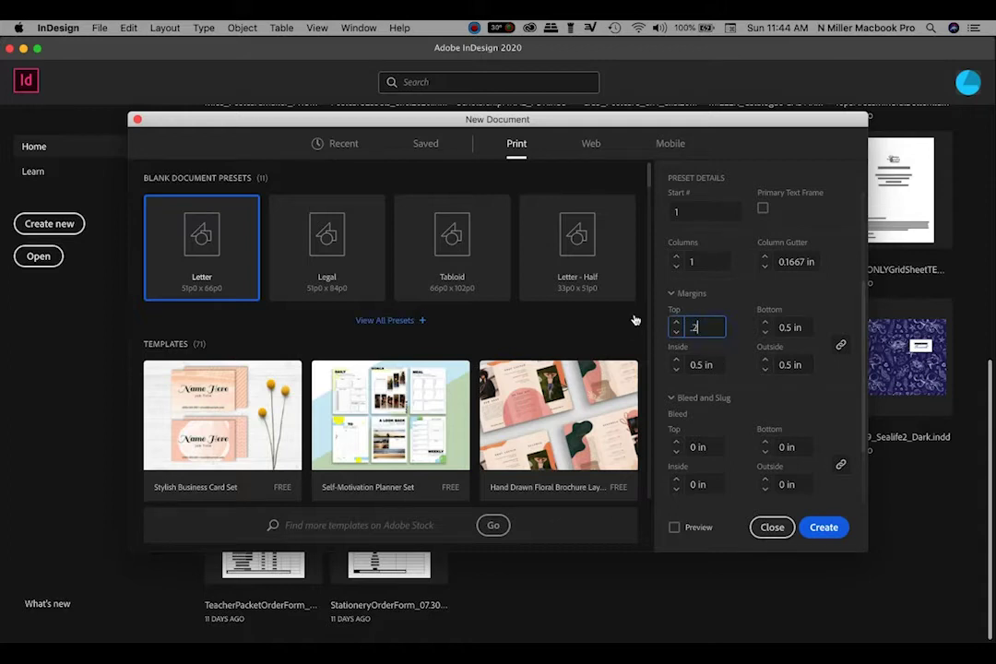
text(5)
click(740, 318)
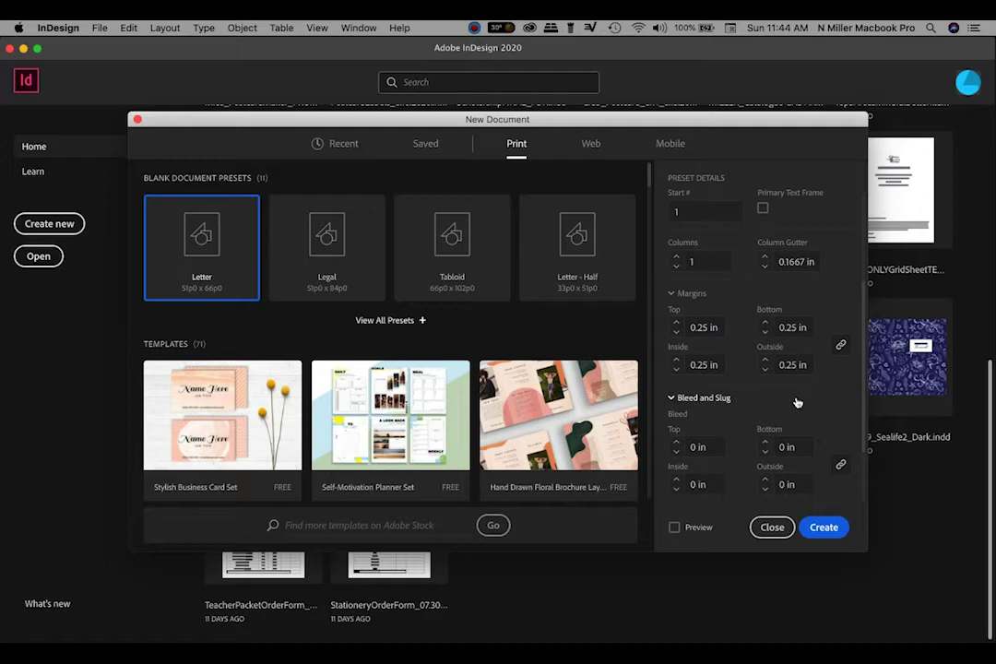
scroll(798, 402, down, 2)
scroll(798, 402, down, 3)
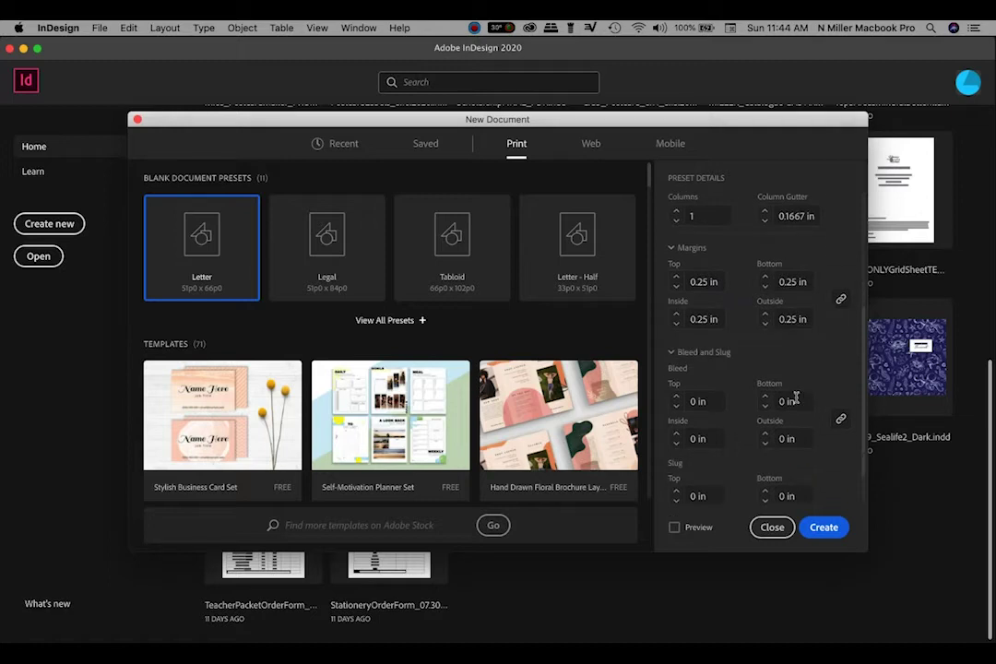
click(716, 366)
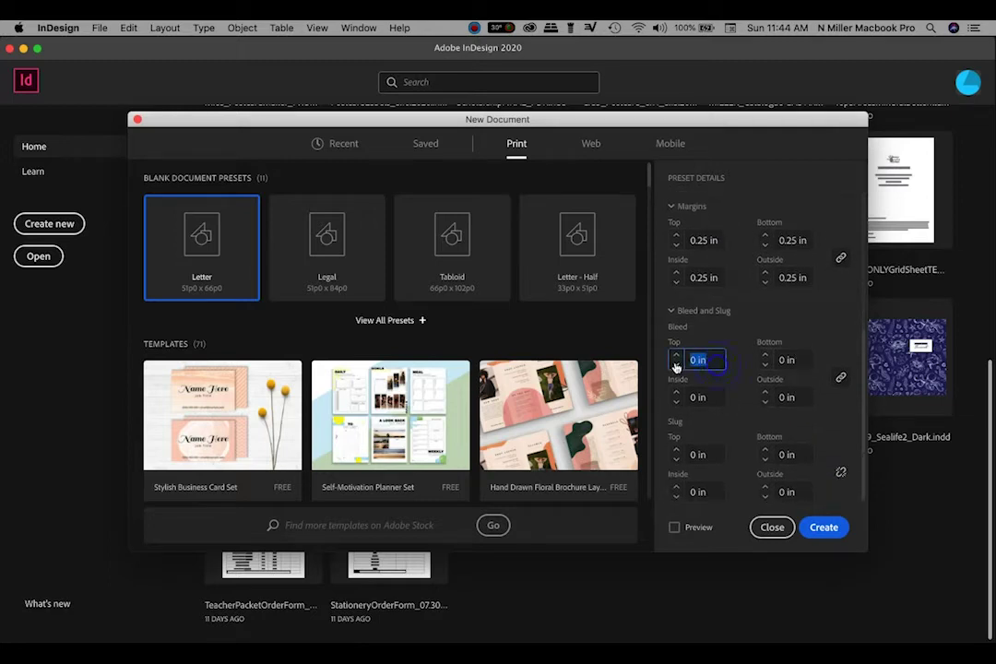
text(.125)
click(738, 380)
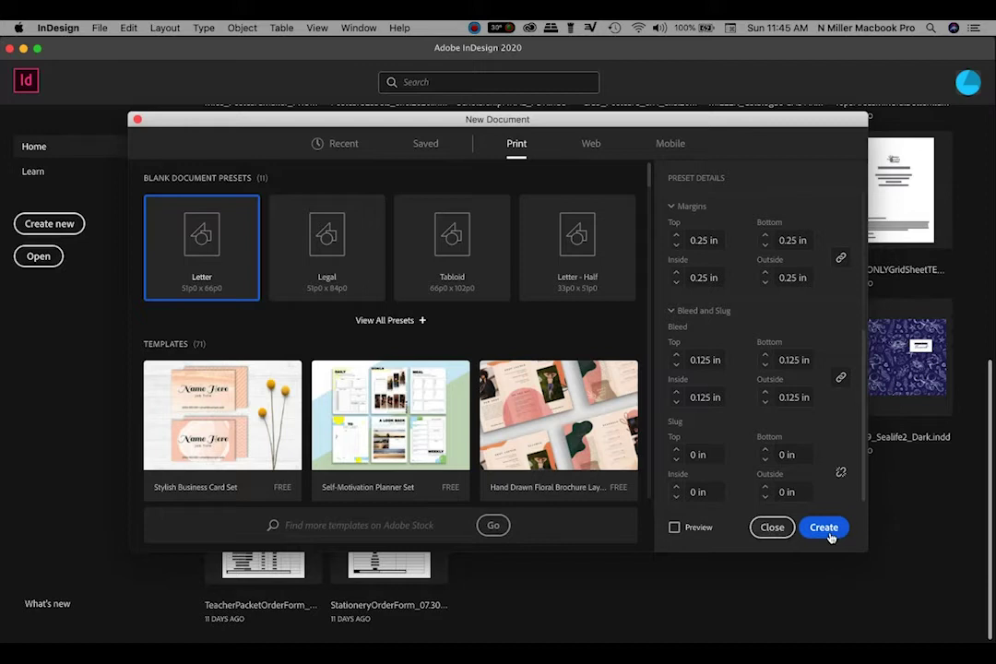
click(830, 533)
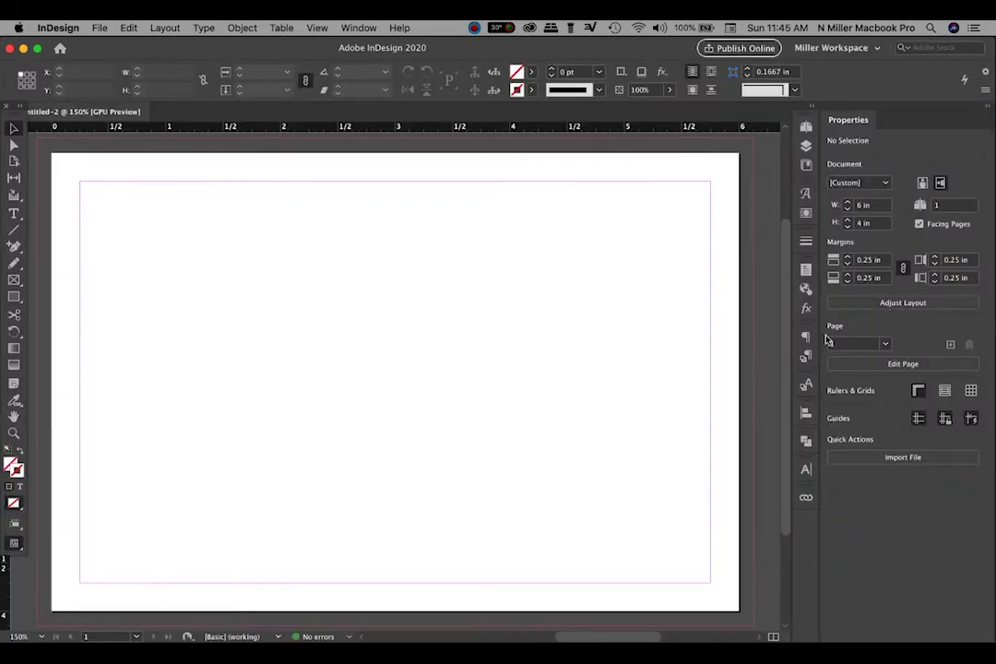
Zoom out and center the blank page so its bleed is visible
key(super+minus)
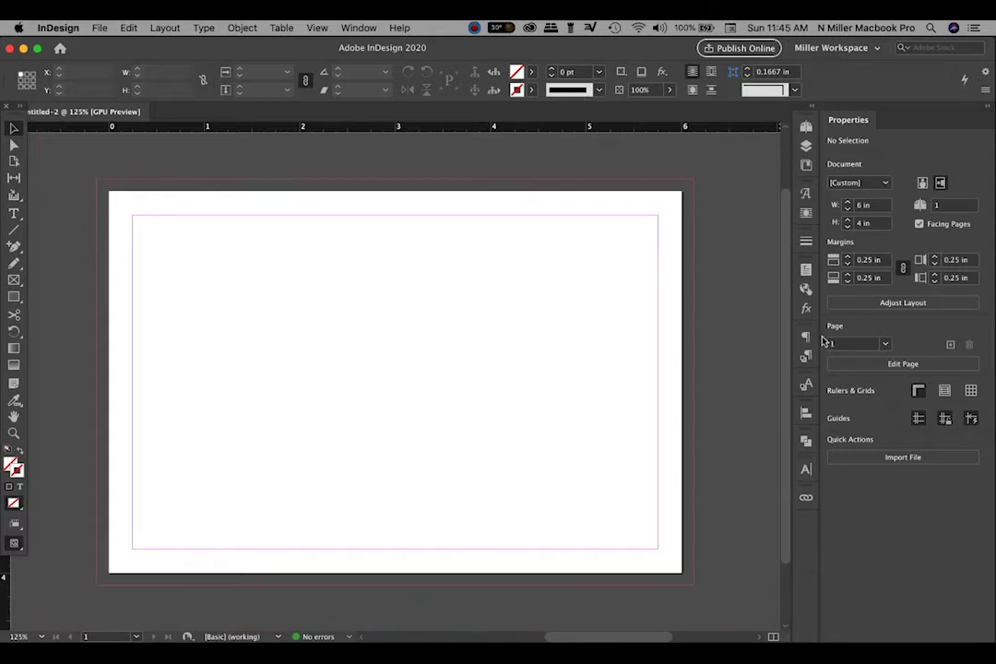
drag(449, 298, 468, 300)
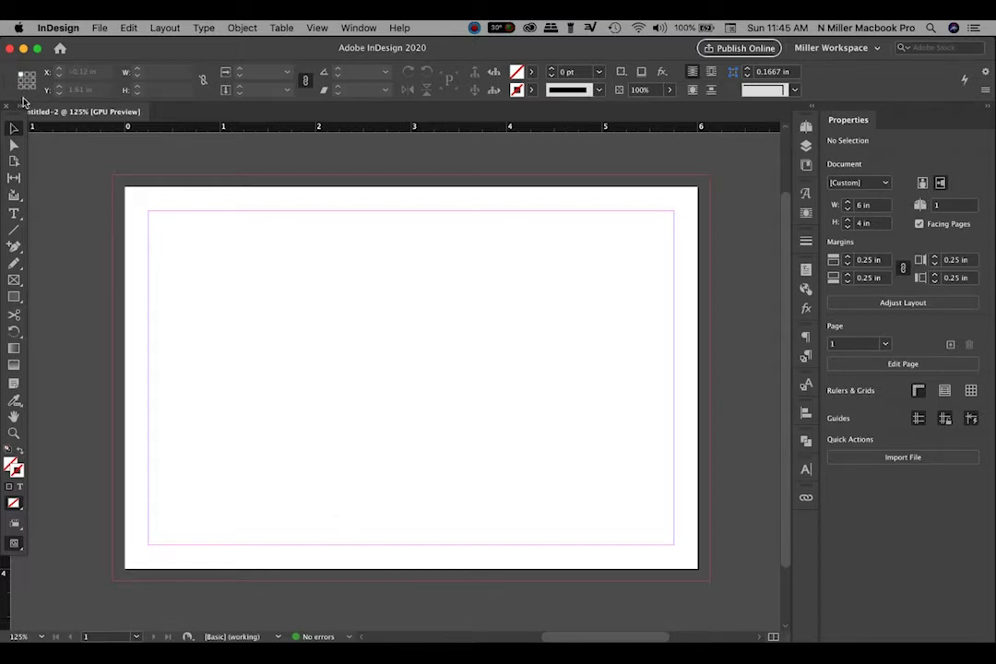
Use Save As to store the file in PROMO as Poscard6x4TEMP_8.16.2020
click(100, 28)
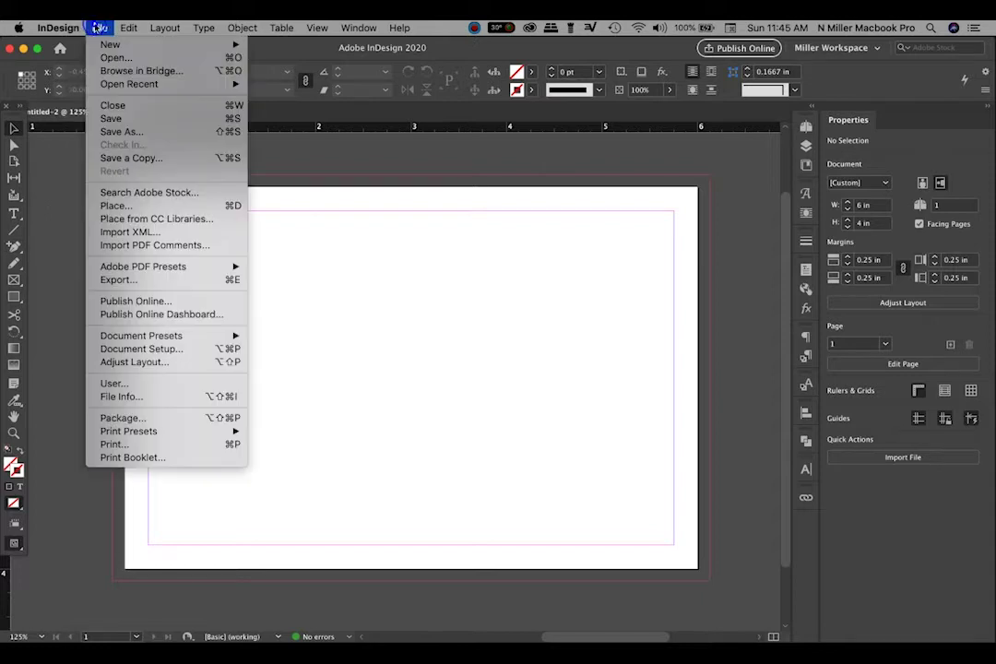
click(175, 131)
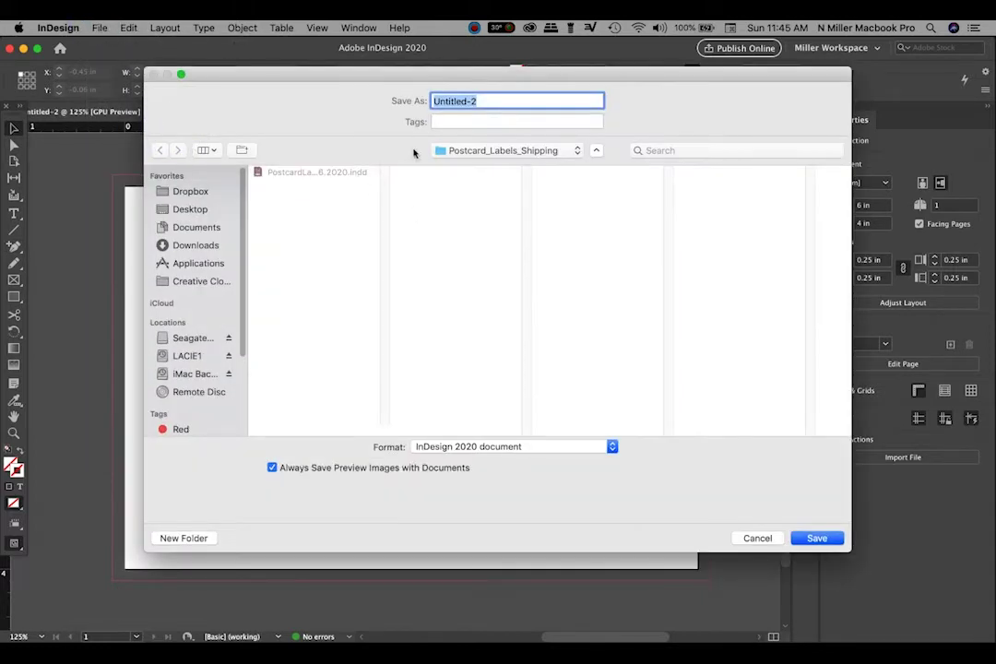
click(439, 151)
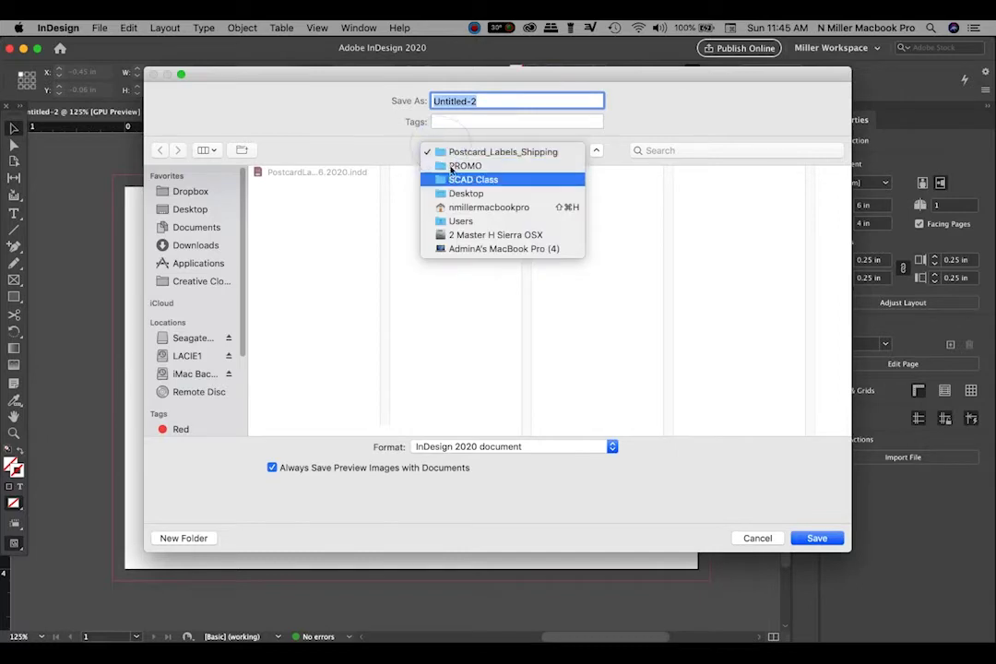
click(456, 166)
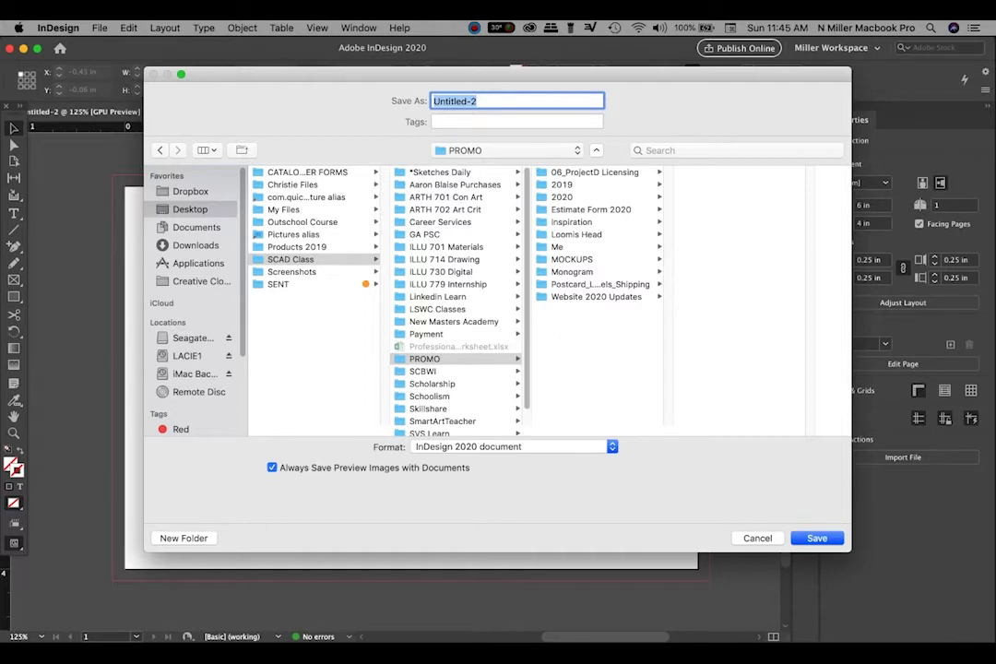
text(Poscard6x4TEMP_8.16.2020)
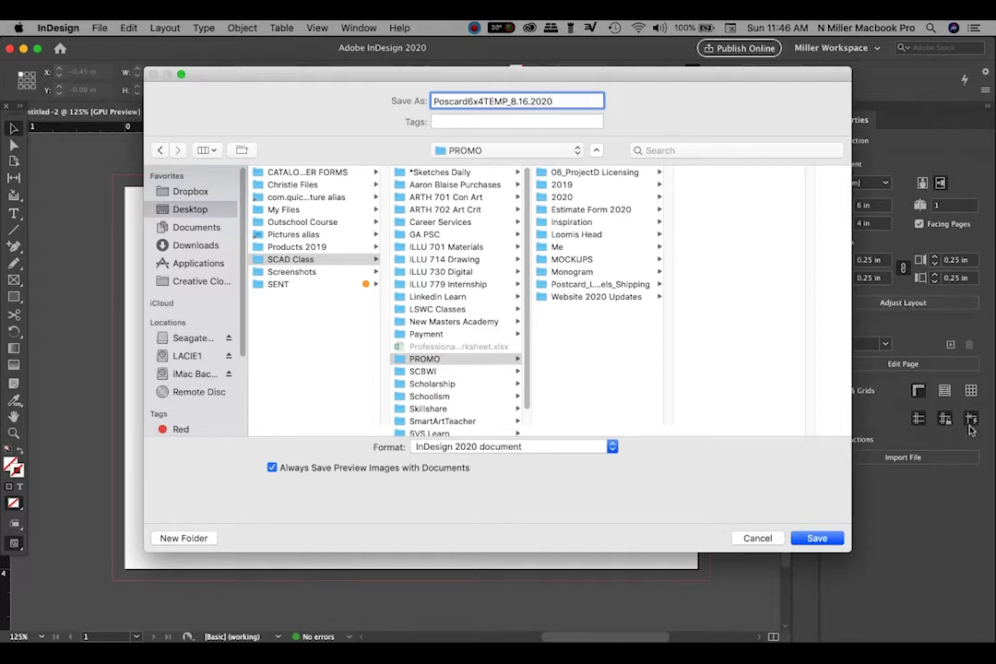
click(816, 541)
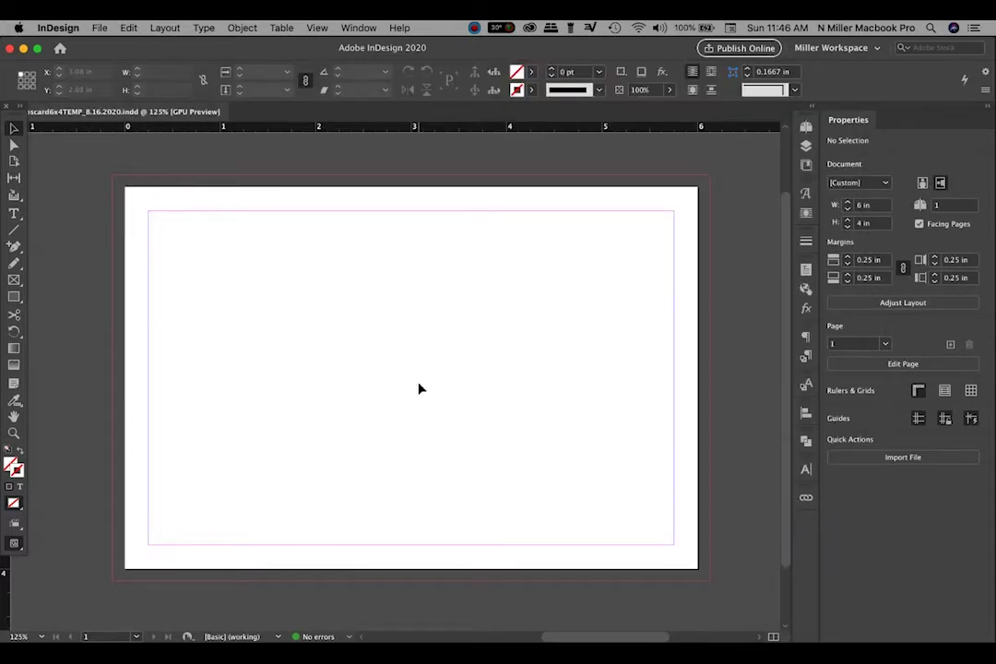
Draw a 6.25 × 4.25 in rectangle frame between the bleed corners and reselect it
mouse_move(402, 404)
mouse_down()
mouse_move(345, 389)
mouse_move(482, 333)
mouse_move(362, 391)
mouse_move(513, 391)
mouse_move(342, 334)
mouse_move(542, 386)
mouse_move(374, 384)
mouse_up()
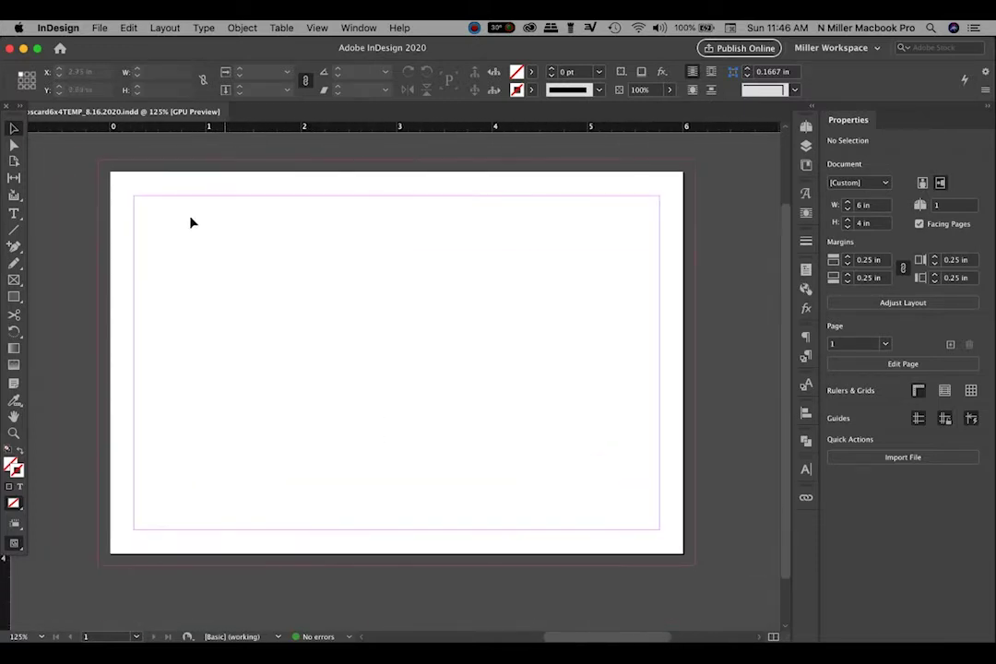
scroll(569, 352, up, 2)
scroll(168, 304, up, 2)
scroll(290, 411, left, 1)
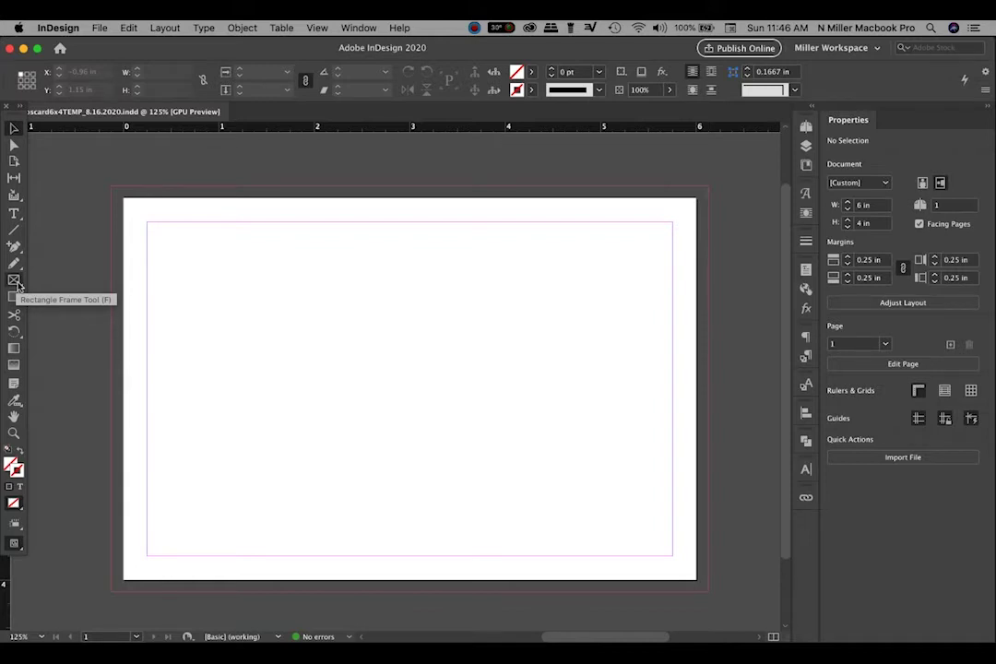
click(16, 282)
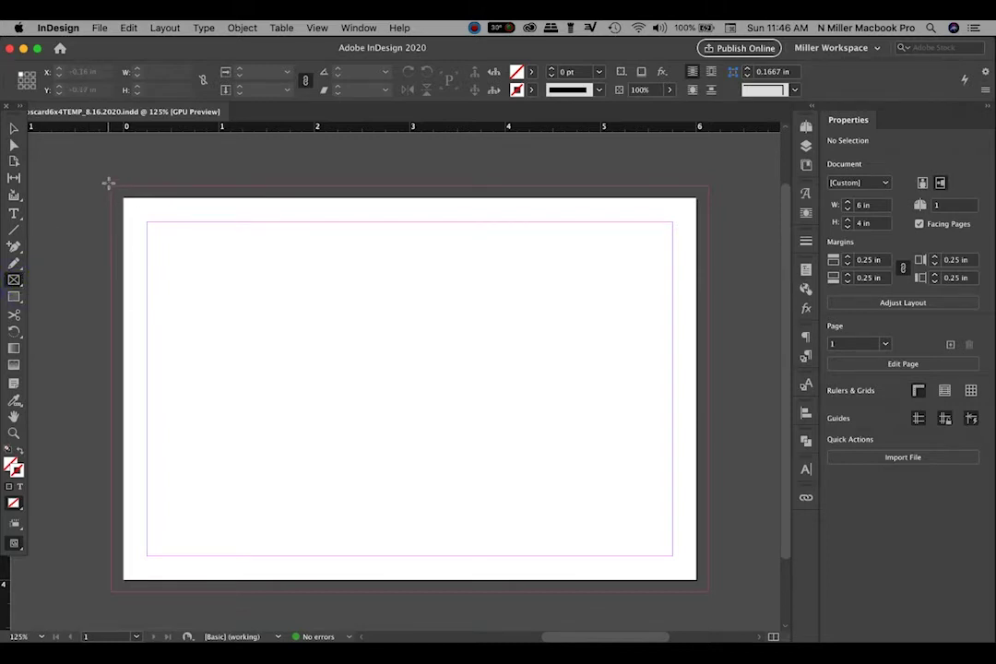
drag(109, 183, 718, 601)
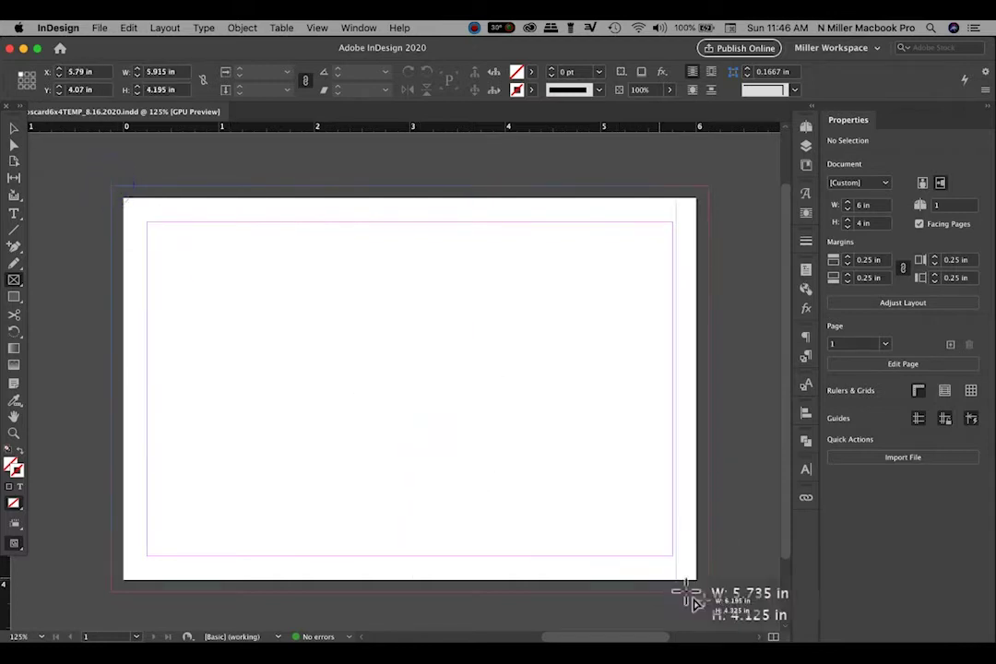
drag(718, 601, 709, 591)
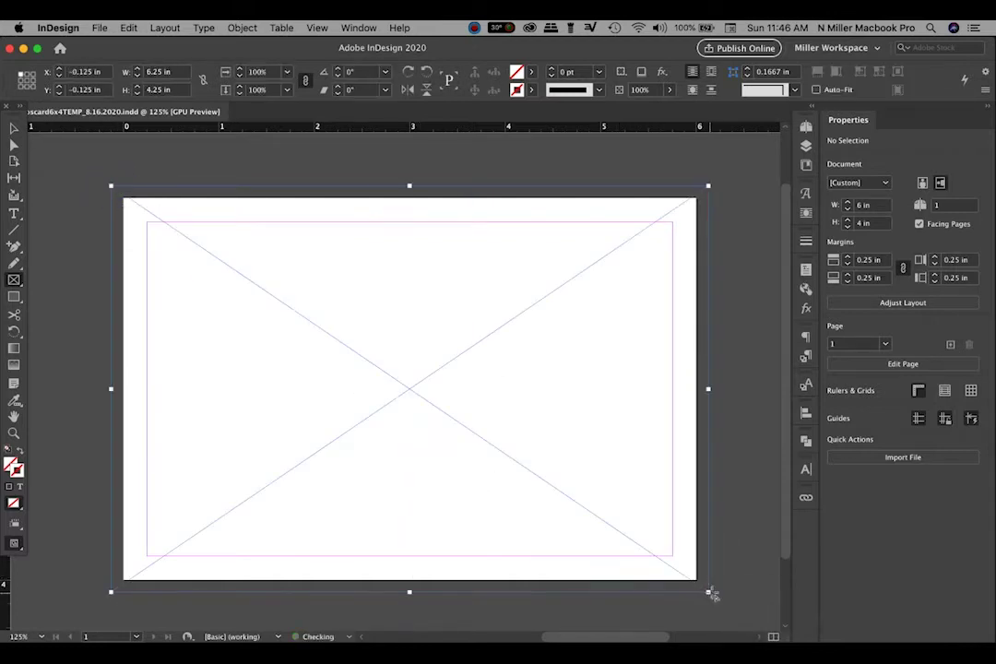
click(14, 128)
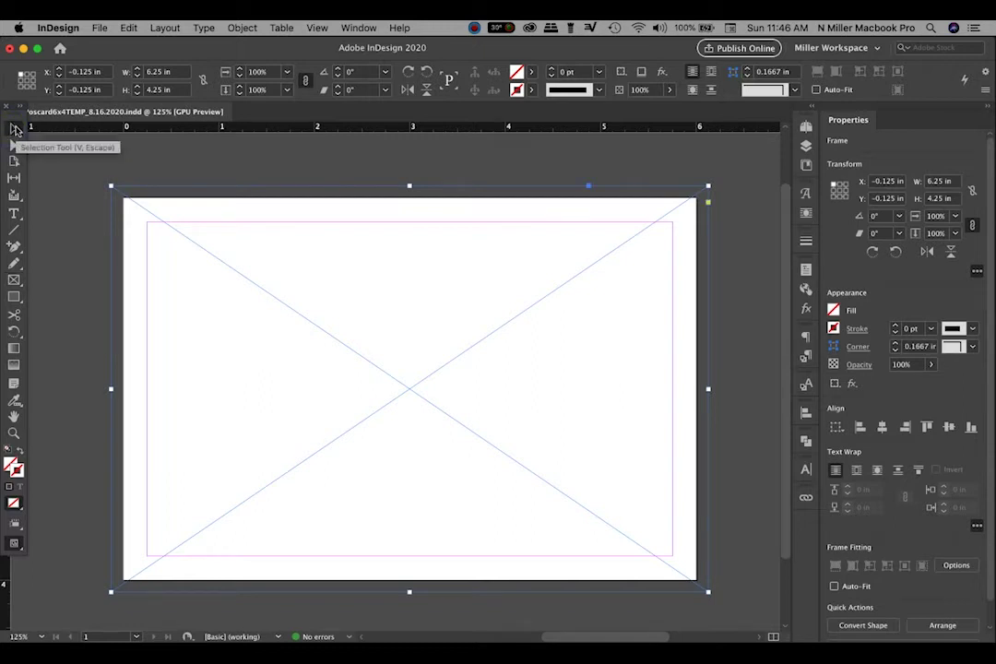
click(81, 249)
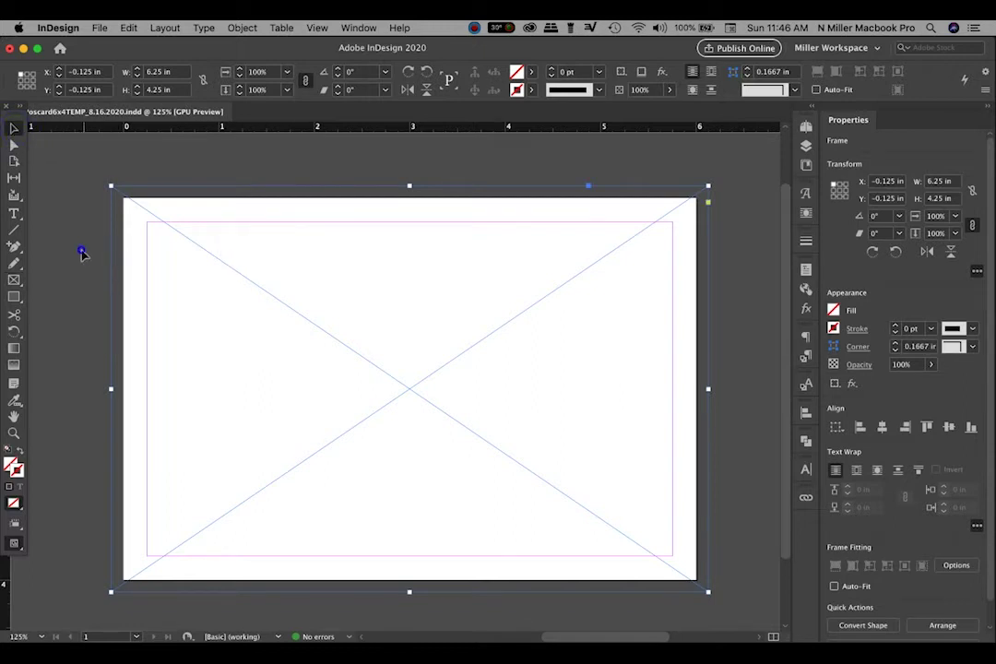
click(651, 360)
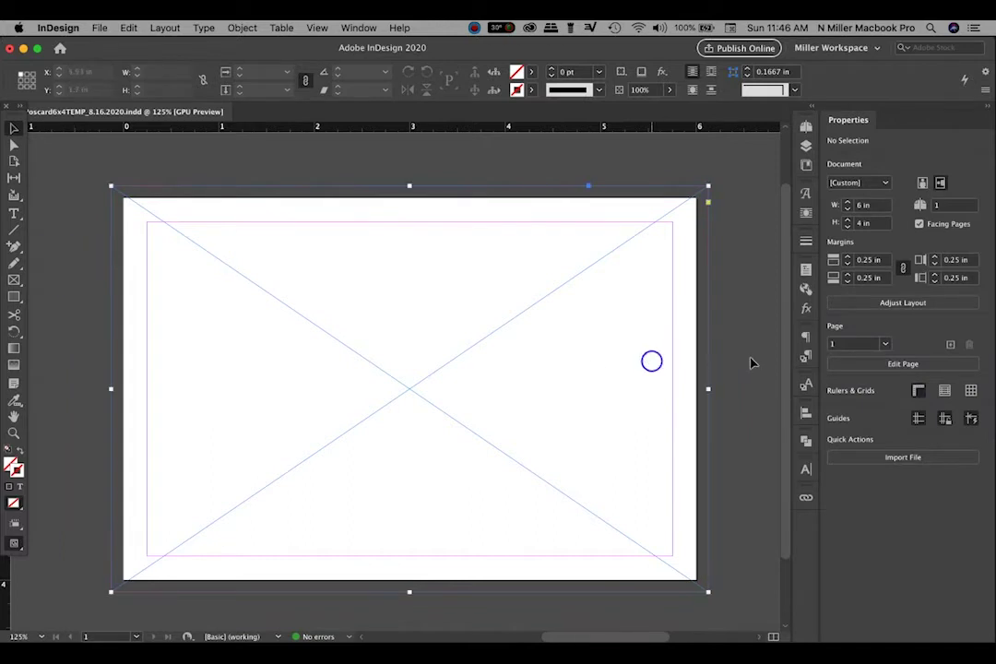
click(101, 28)
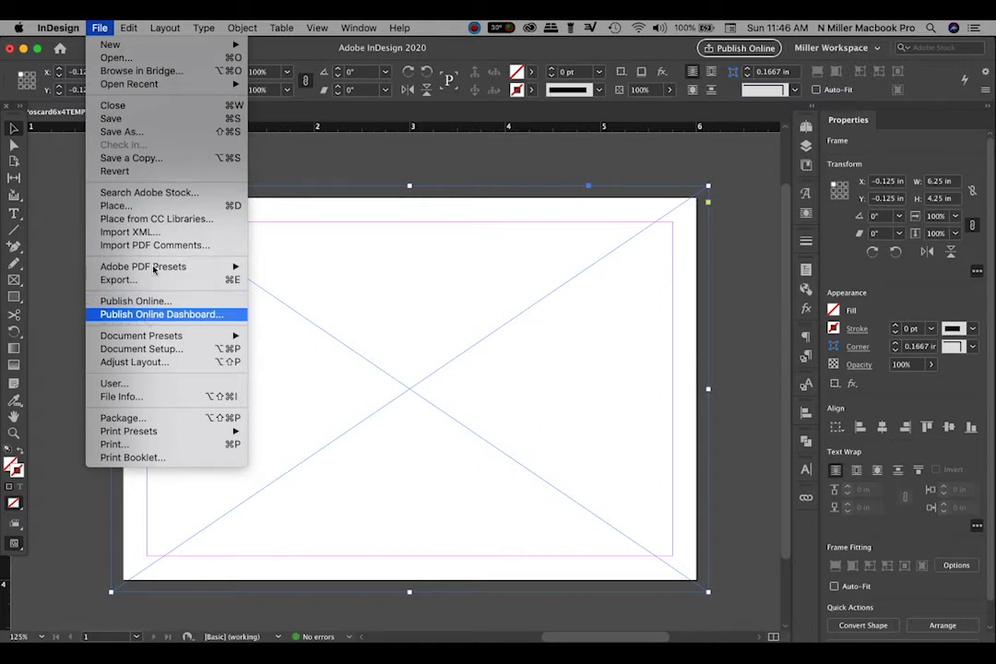
Place MouseInk_COLOR_08.07.2020-FLAT.tif from the FINISHED FINALS folder into the selected frame
click(154, 207)
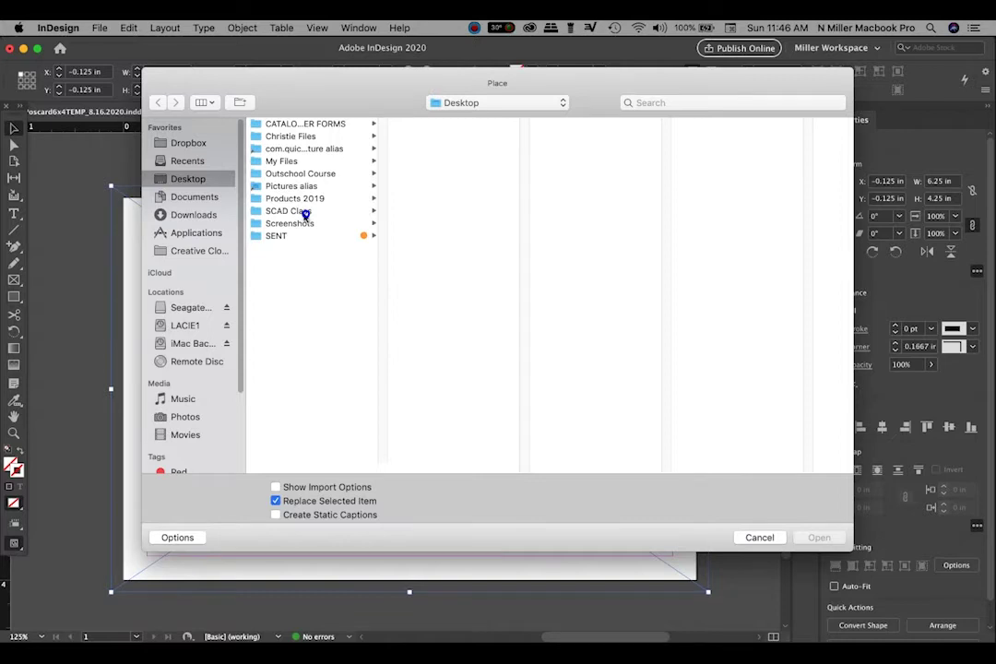
click(305, 212)
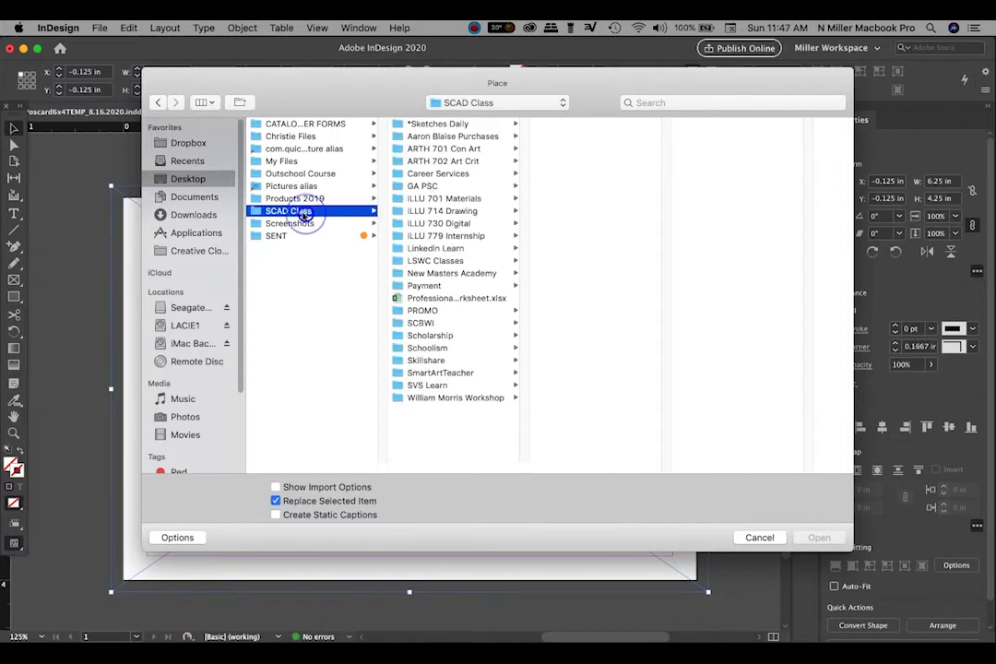
click(470, 236)
click(553, 286)
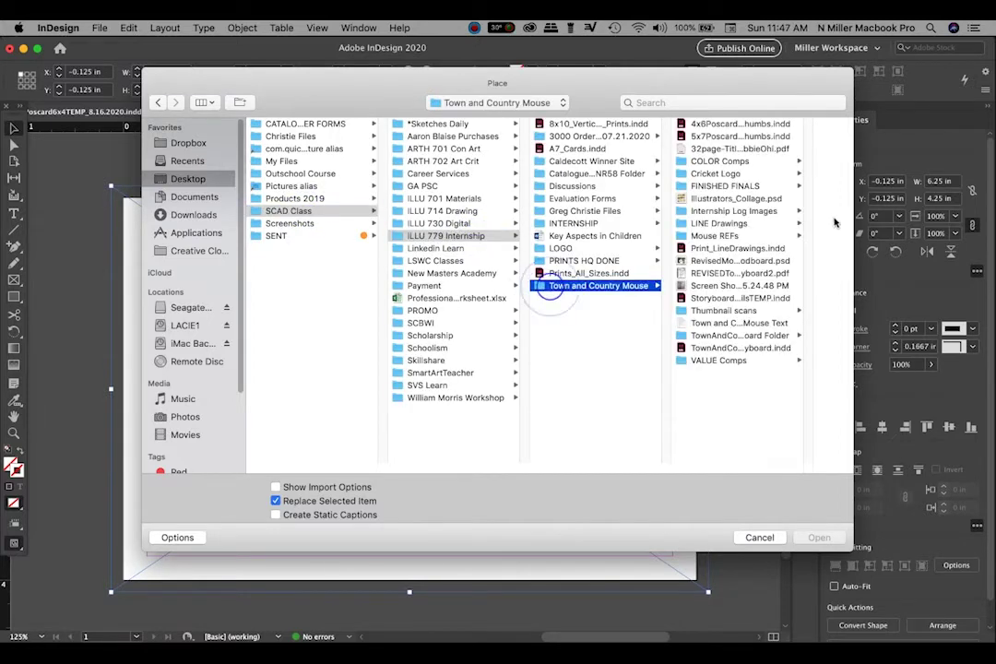
click(741, 185)
click(741, 186)
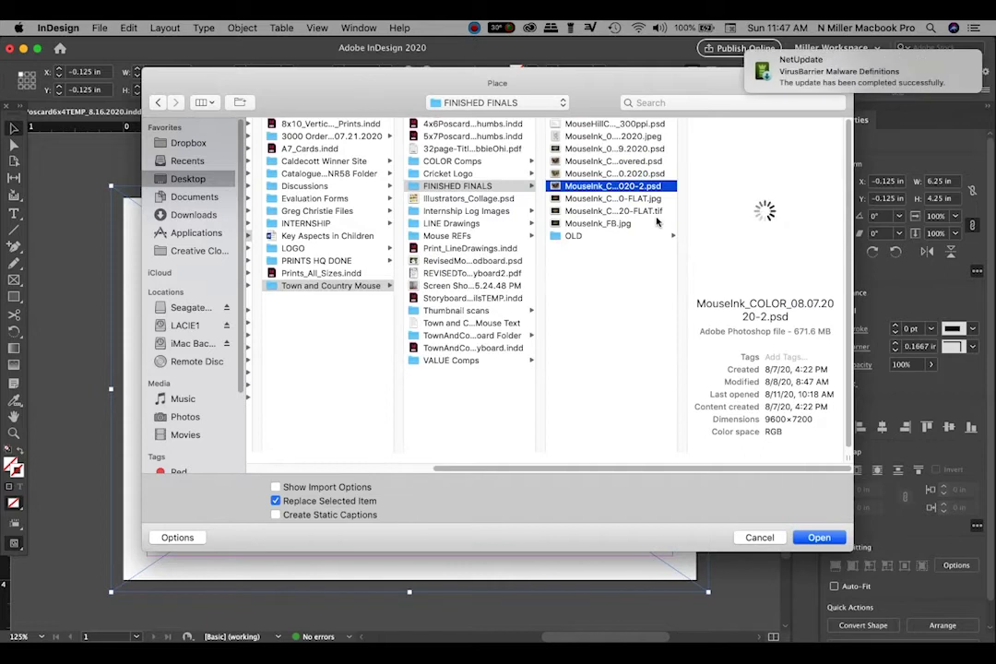
click(575, 199)
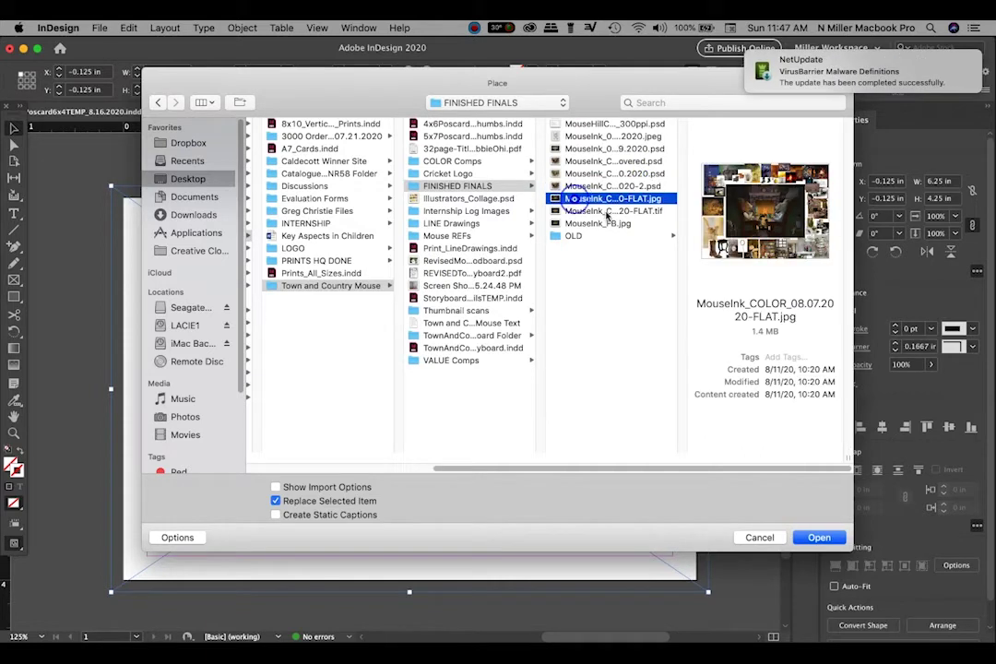
click(604, 211)
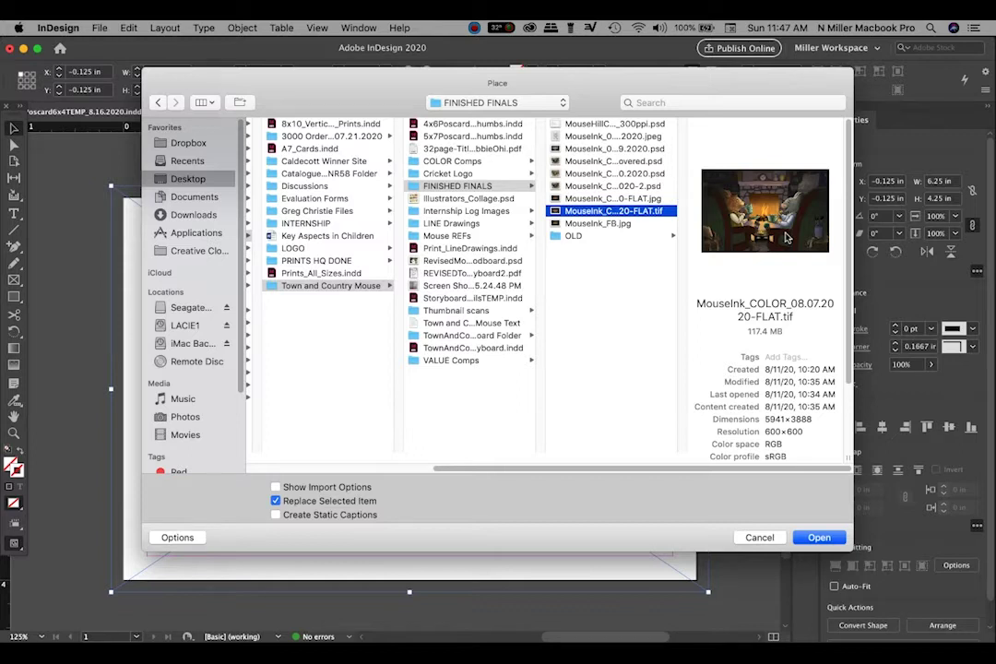
click(810, 543)
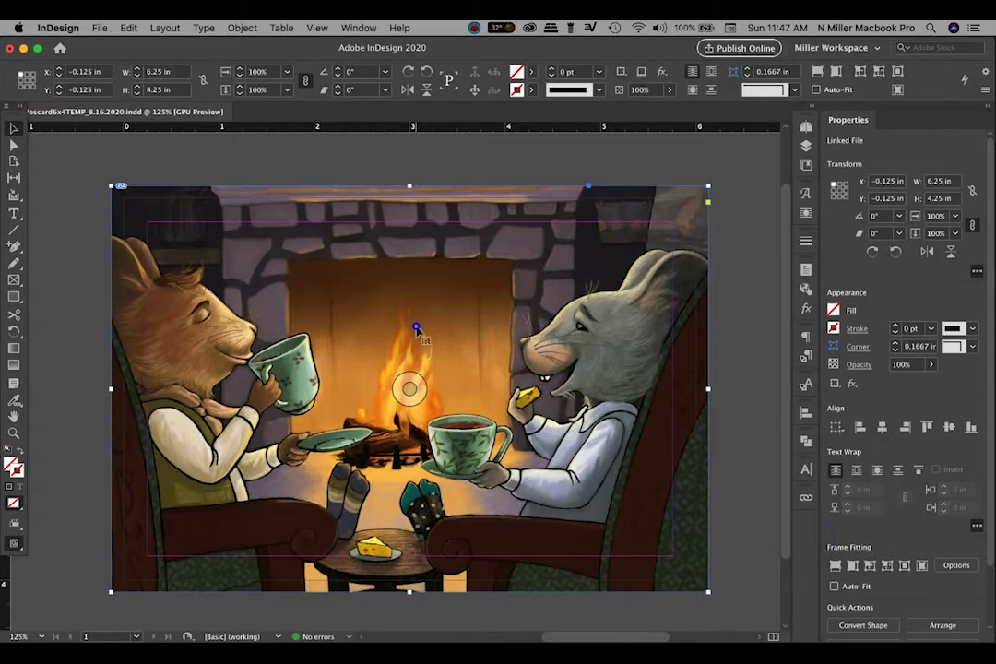
Drag the illustration inside its frame to bring both mice and the fire into view
click(14, 144)
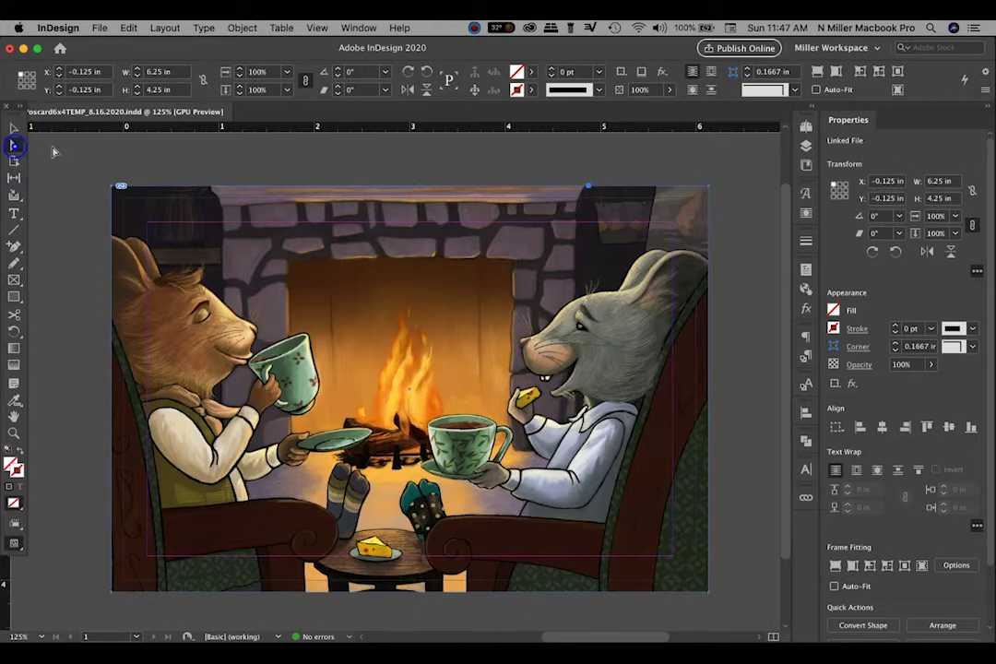
click(14, 128)
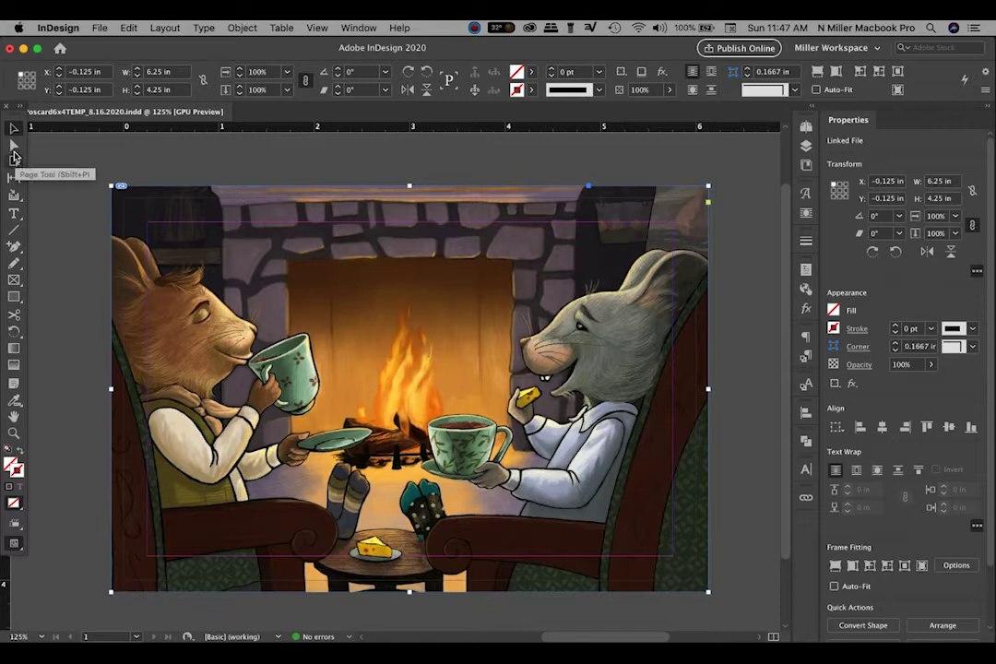
click(14, 144)
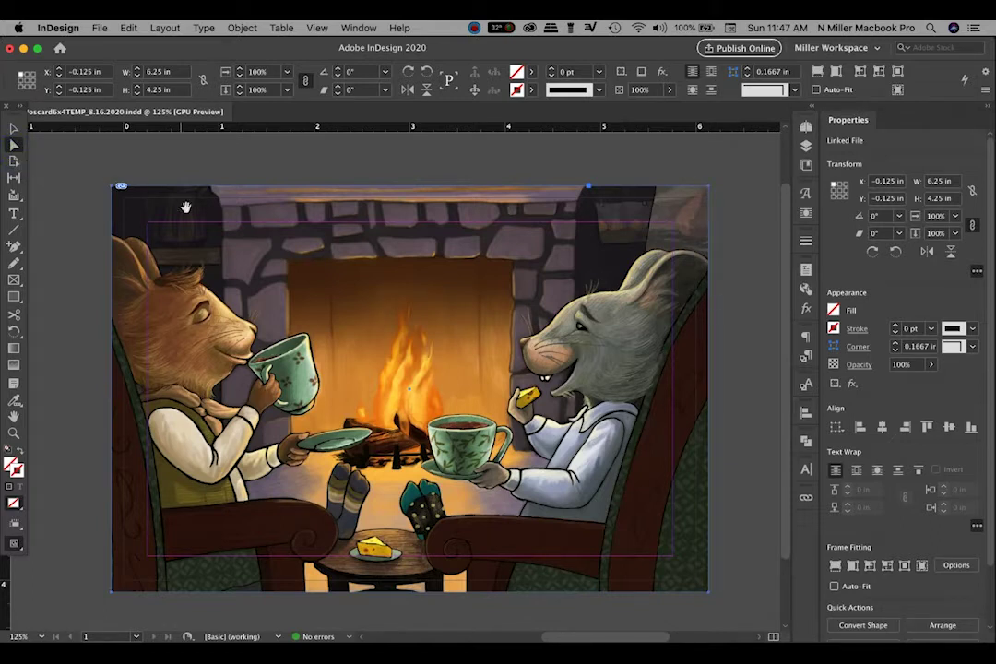
mouse_move(181, 196)
mouse_down()
mouse_move(544, 403)
mouse_move(522, 356)
mouse_up()
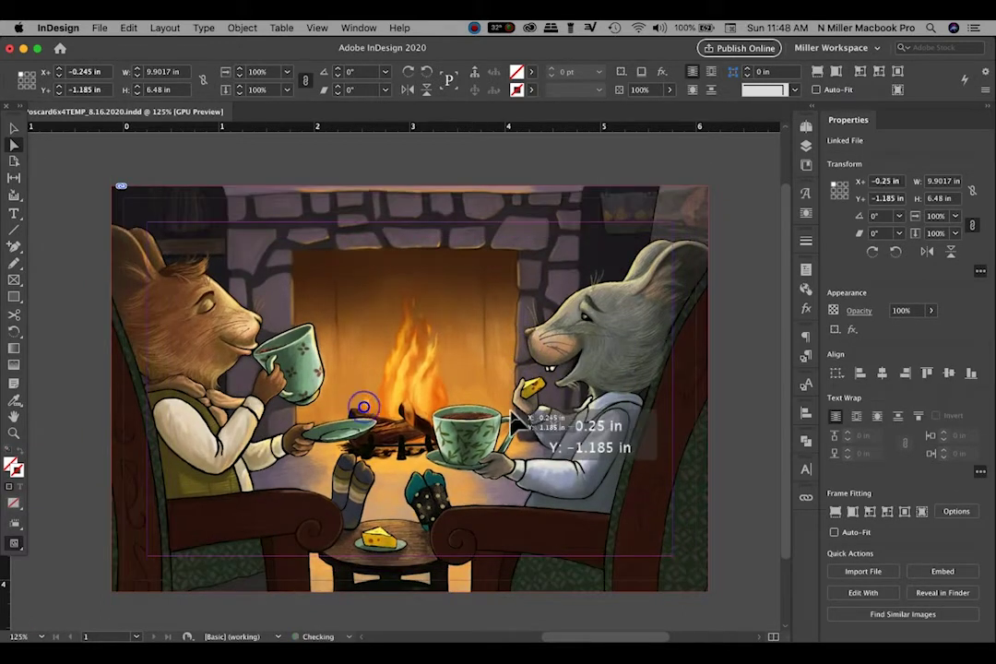
mouse_move(339, 344)
mouse_down()
mouse_move(381, 428)
mouse_move(491, 413)
mouse_up()
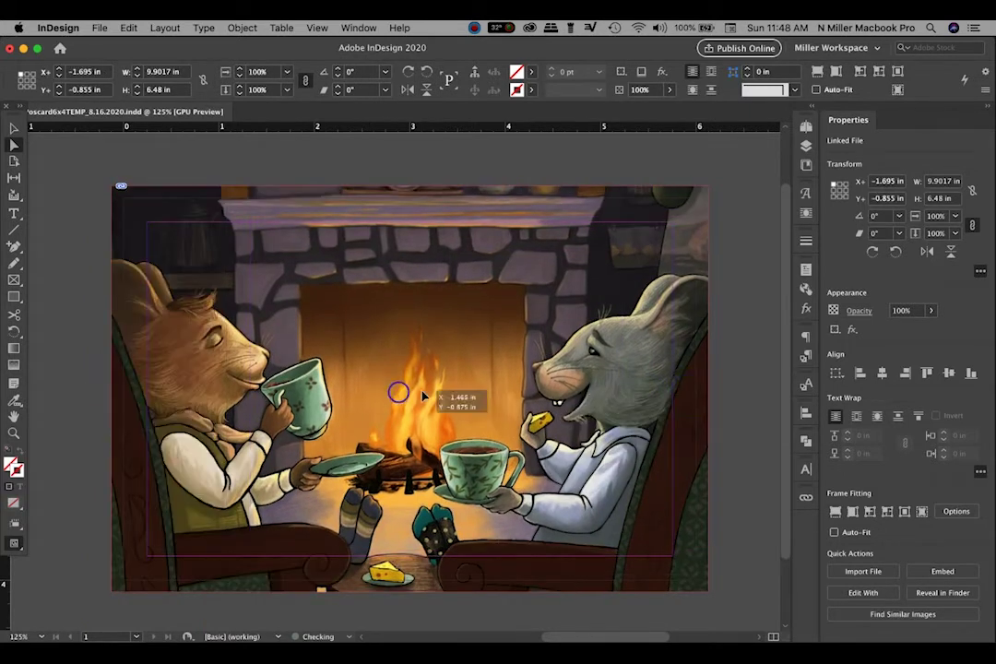
mouse_move(492, 412)
mouse_down()
mouse_move(474, 360)
mouse_move(455, 364)
mouse_up()
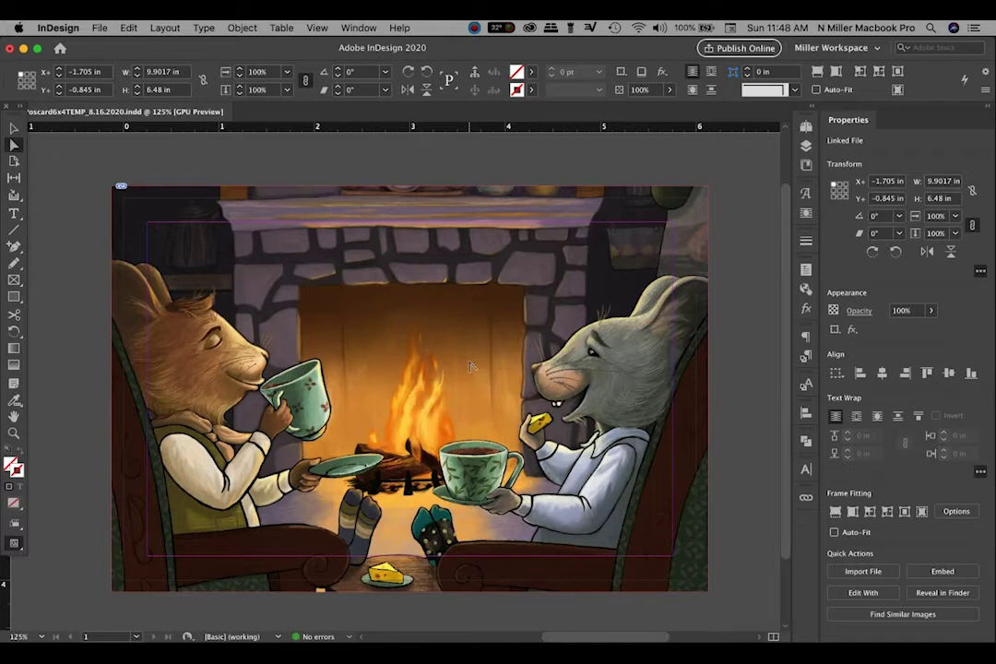
key(super+alt+shift+e)
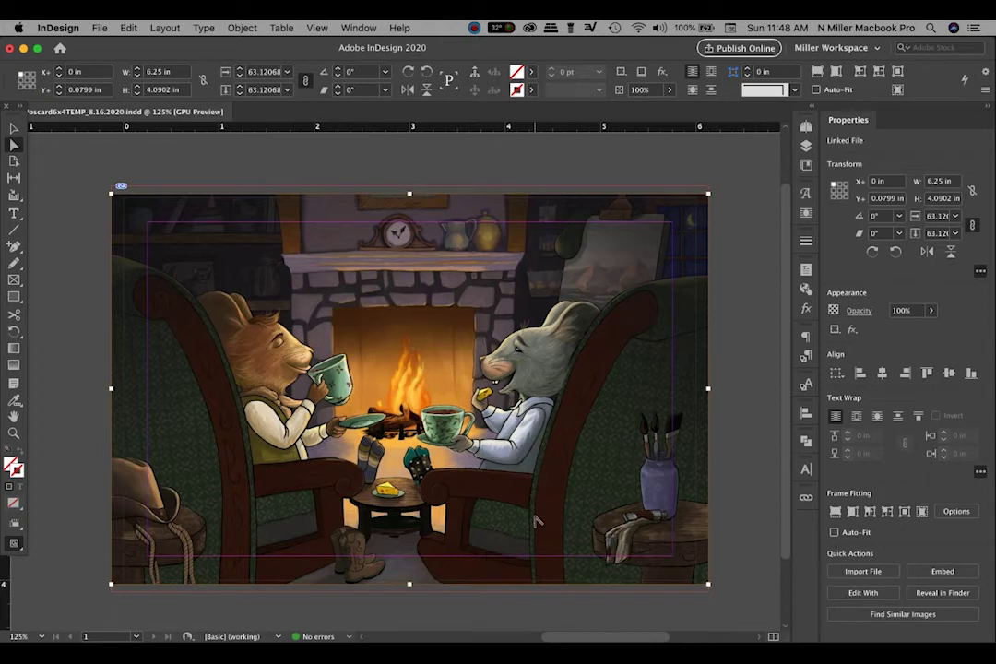
Refit the illustration proportionally, try 100% scale, then undo back to 63.12%
key(super+z)
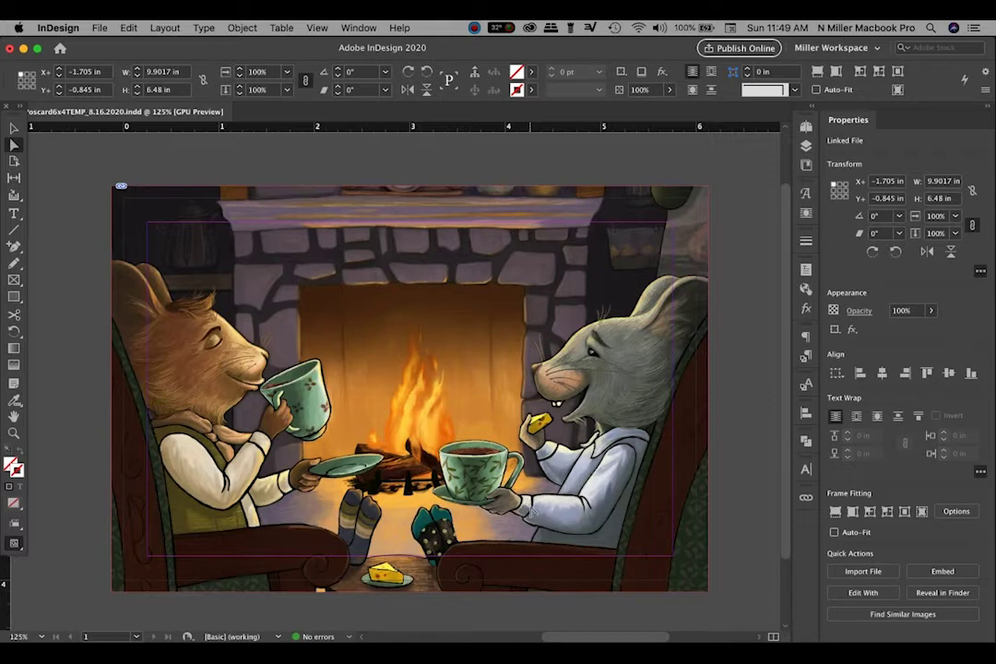
key(super+alt+e)
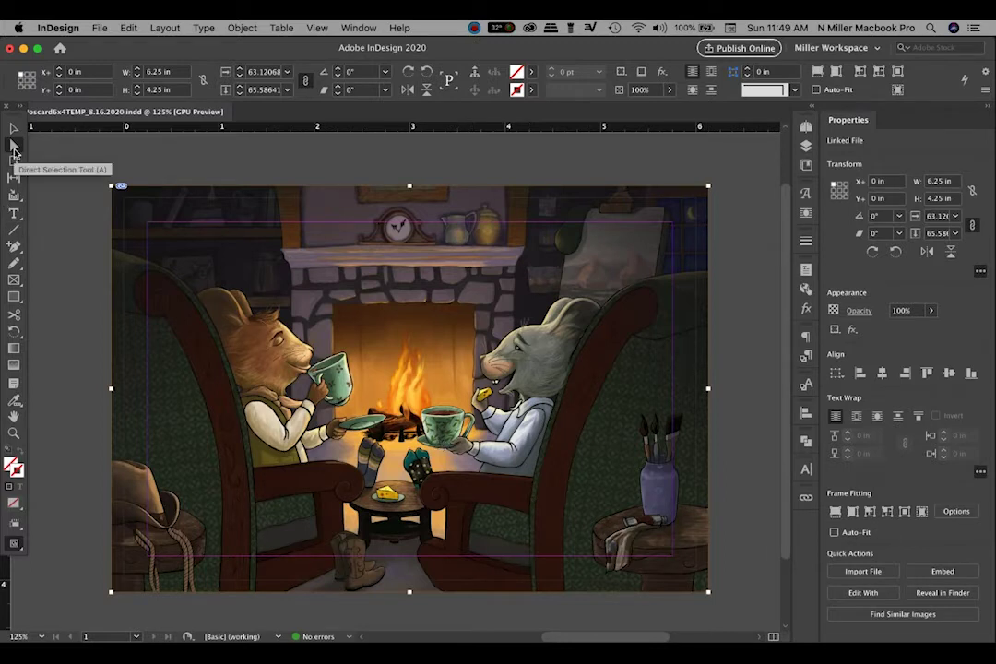
click(14, 148)
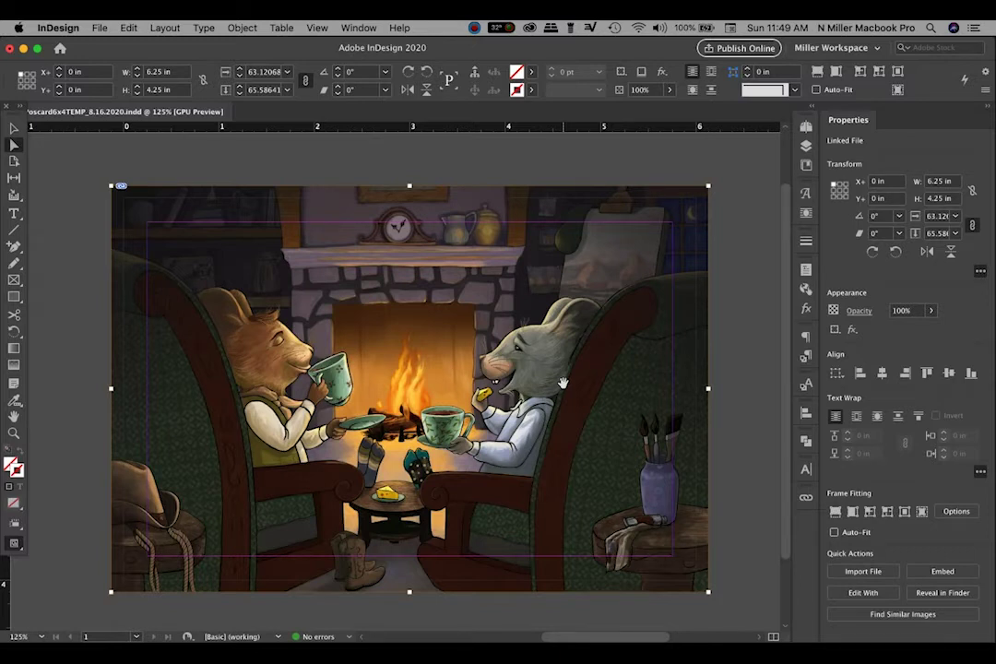
text(100)
key(Return)
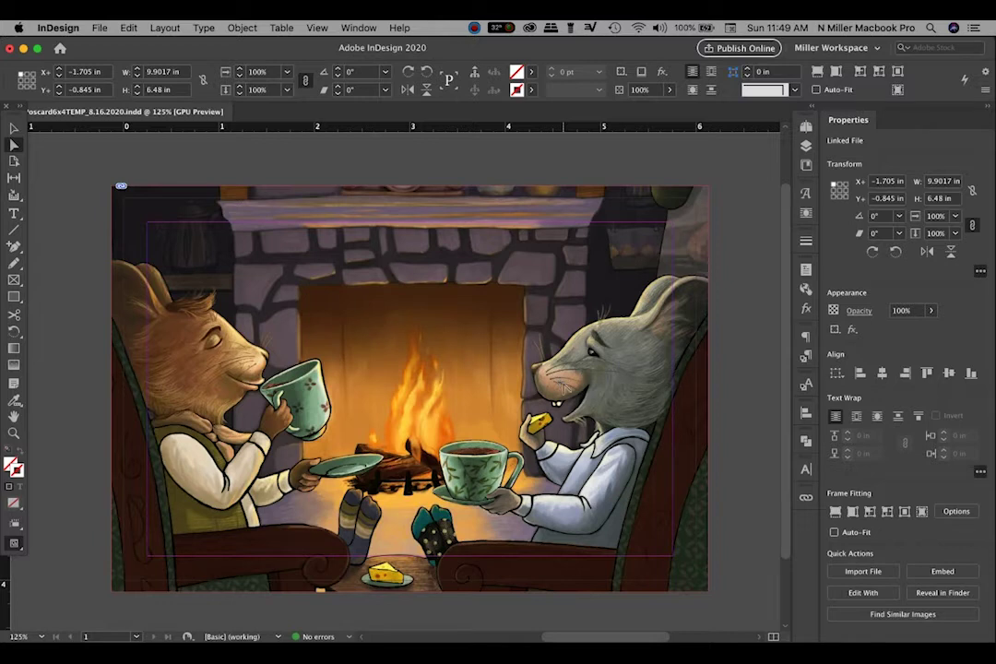
key(super+z)
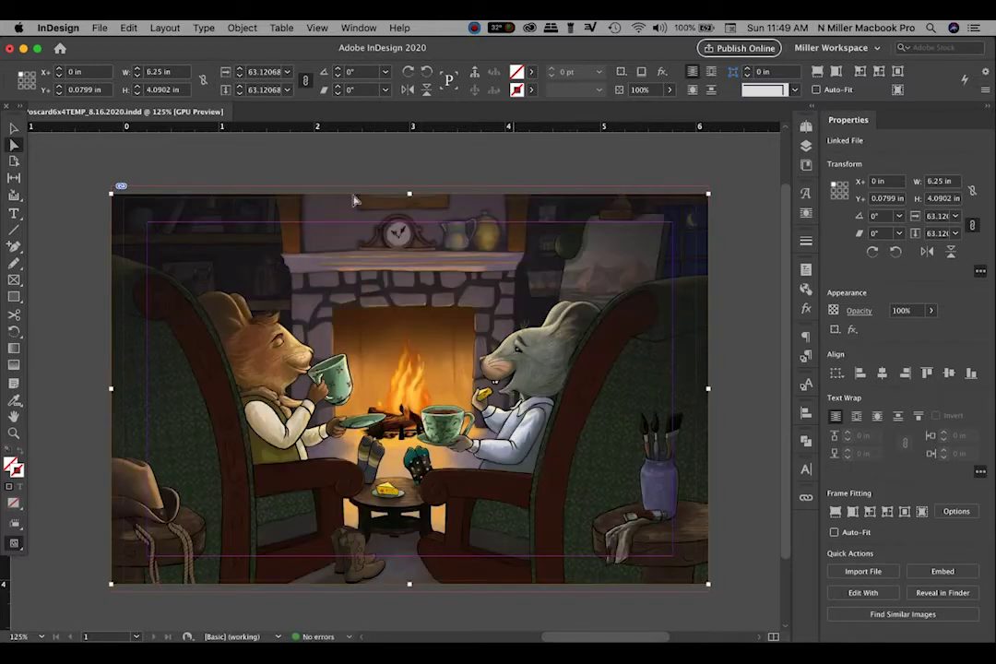
Enlarge the illustration by its corner handles and shift it to cover the bleed
click(763, 222)
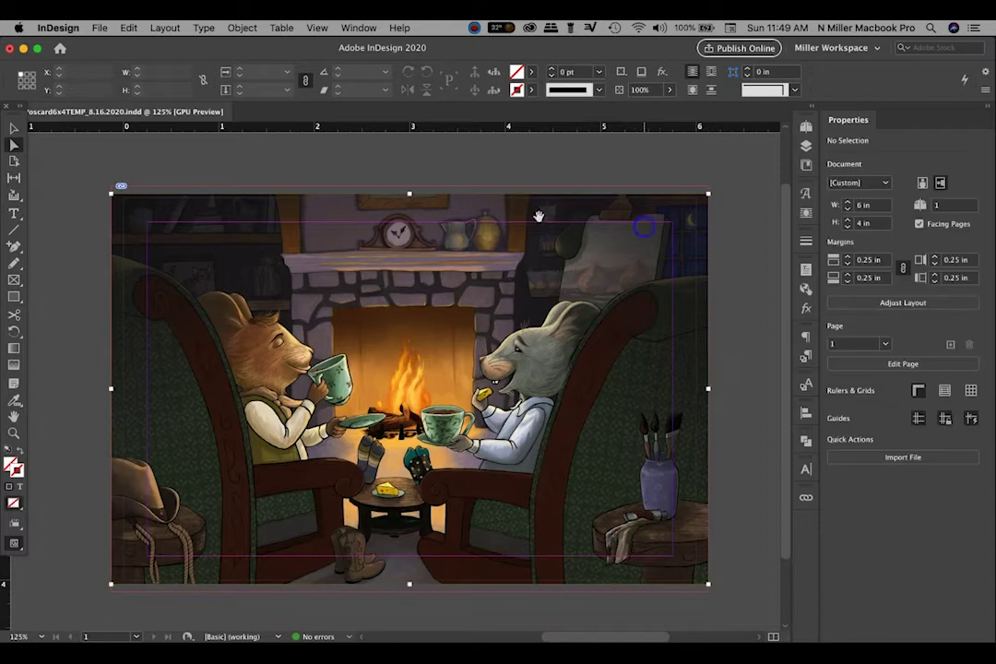
click(413, 197)
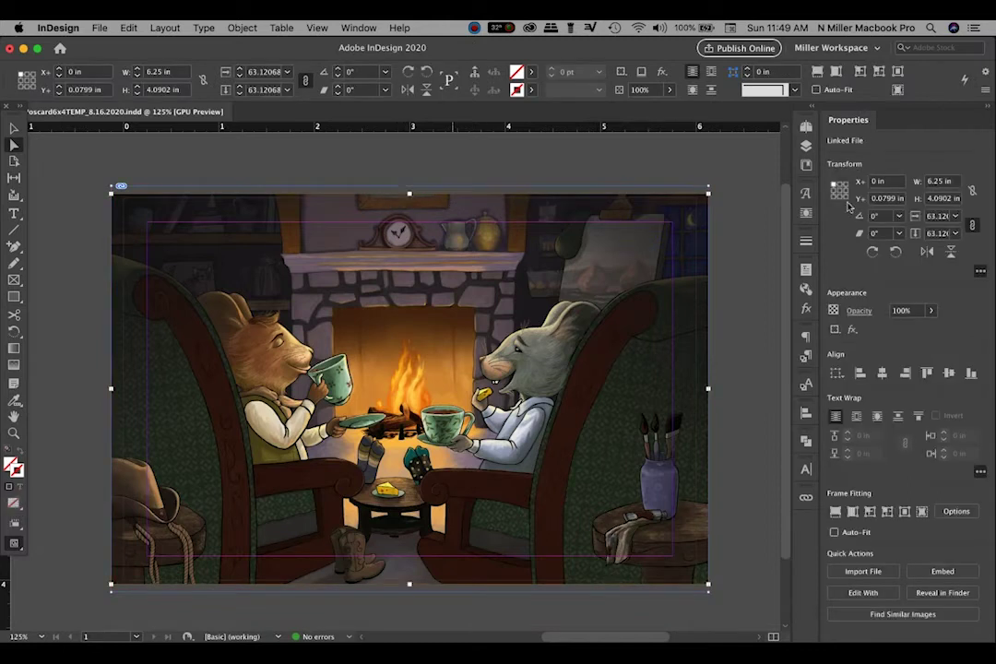
click(724, 199)
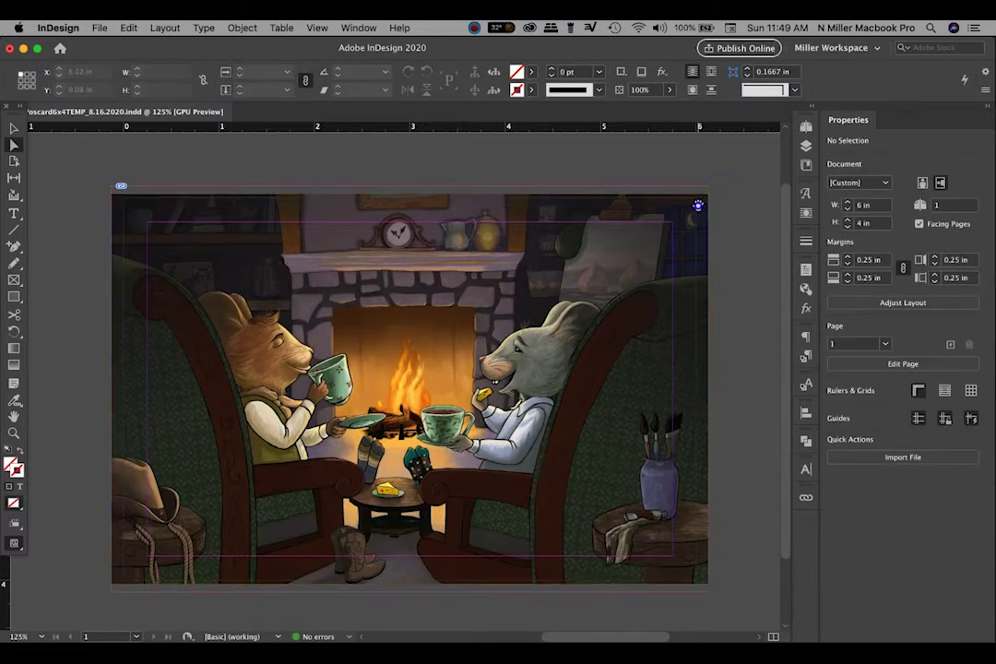
click(698, 205)
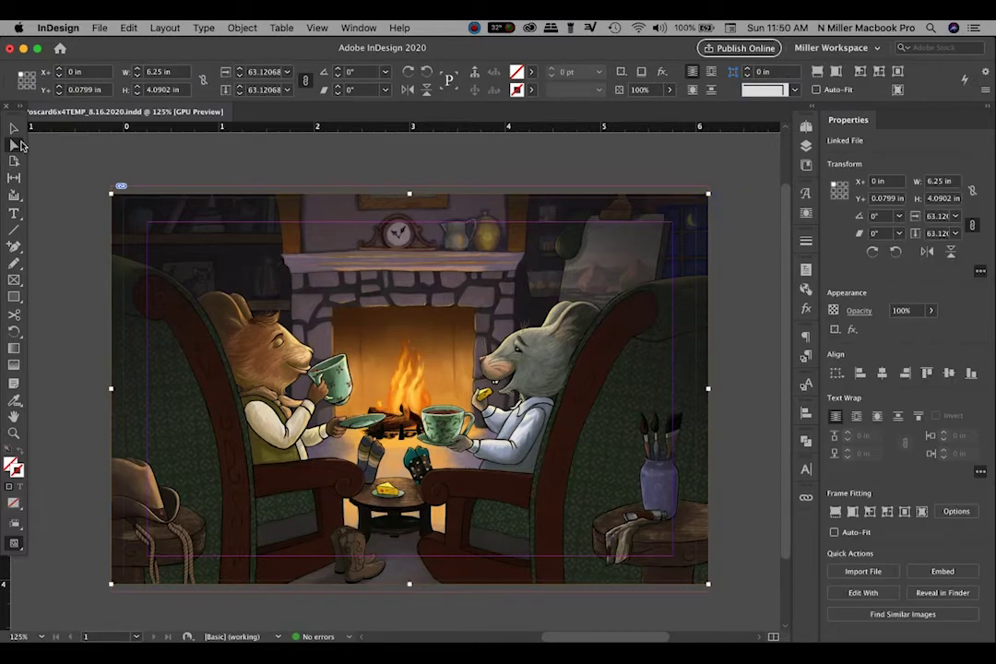
click(22, 146)
drag(710, 195, 722, 184)
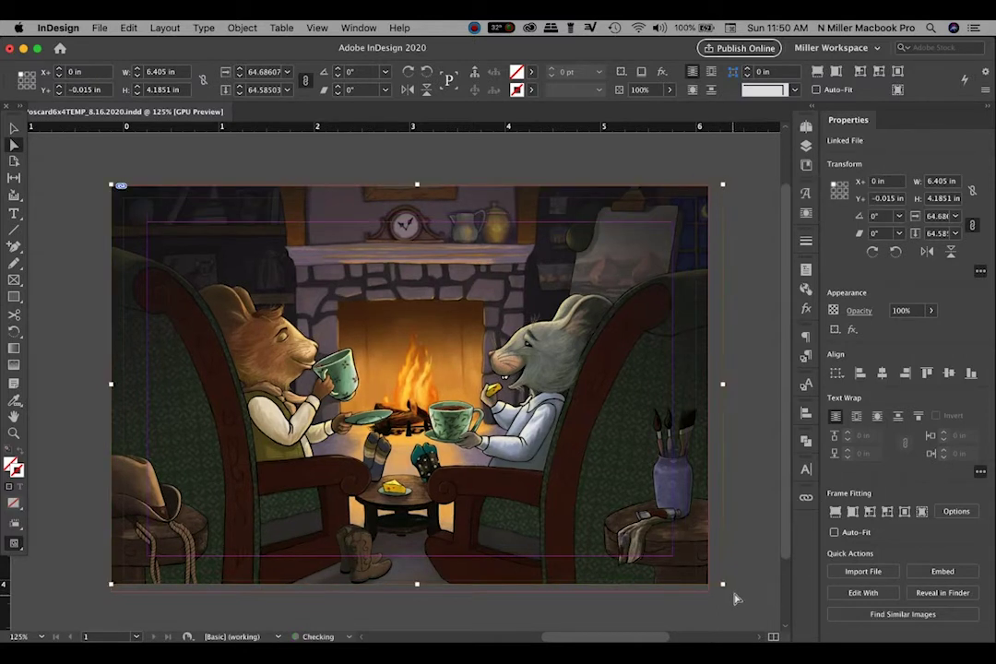
drag(724, 587, 736, 600)
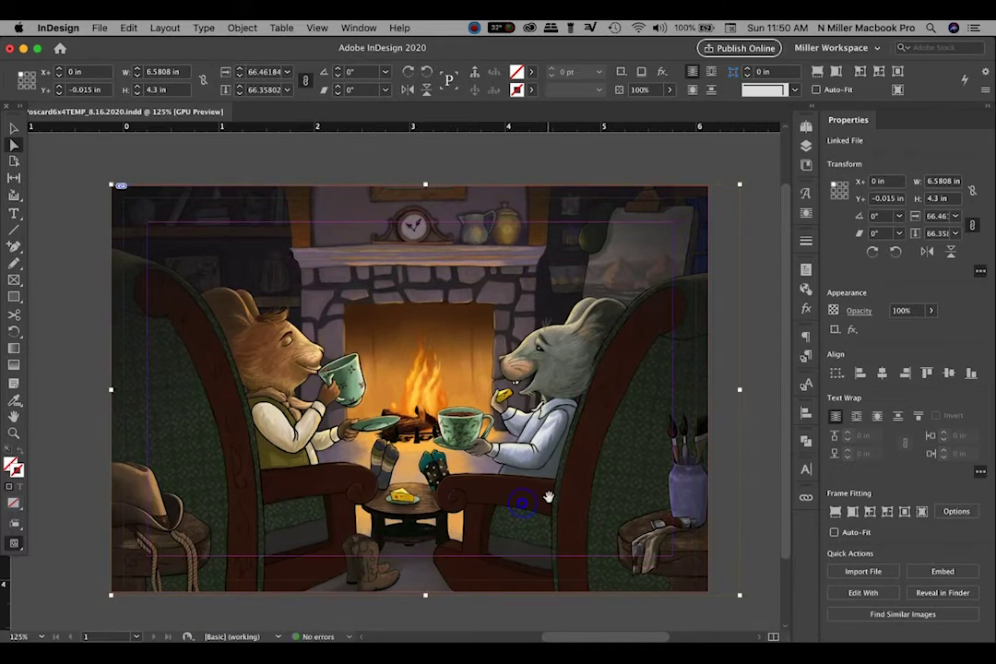
drag(547, 498, 538, 509)
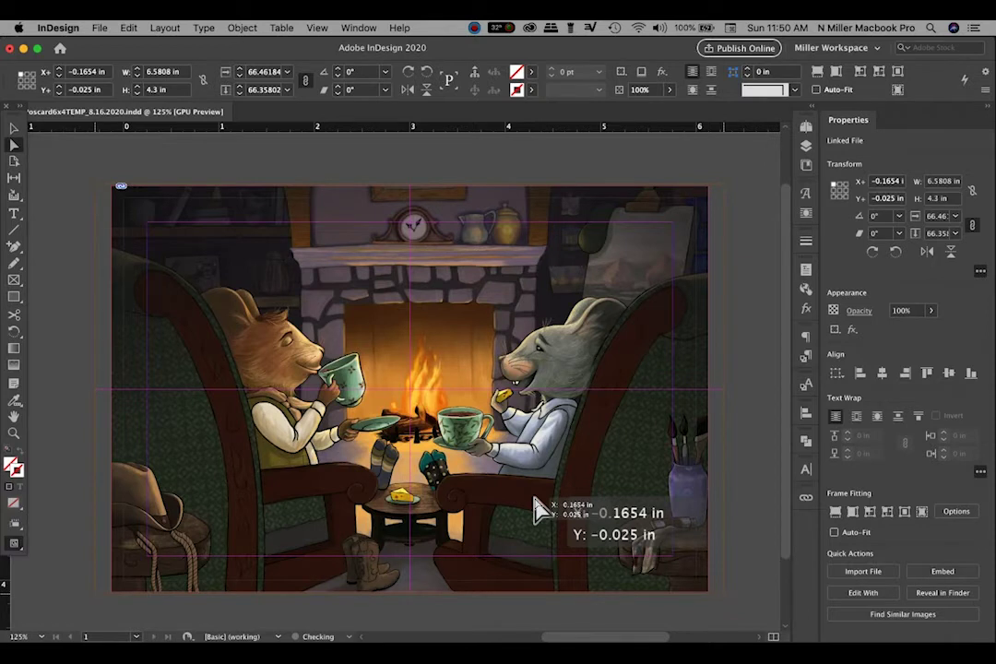
drag(538, 510, 533, 498)
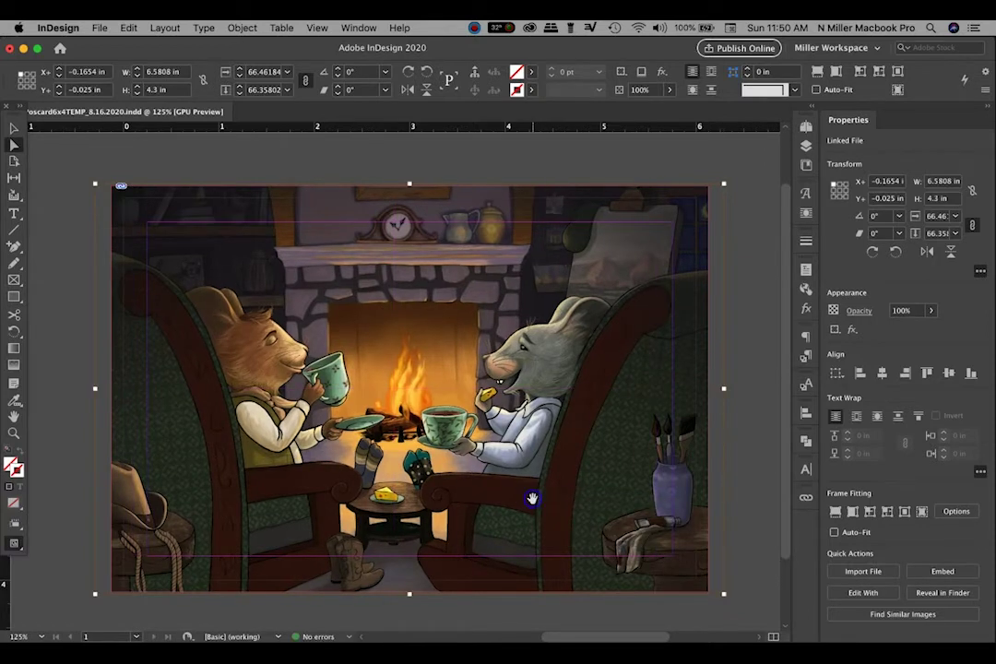
click(735, 498)
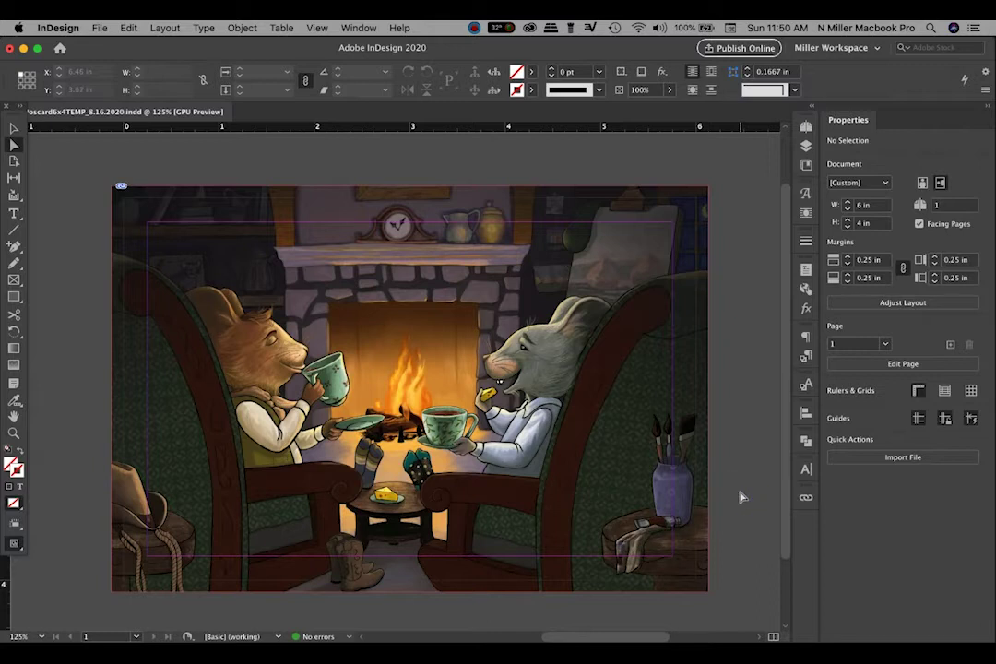
key(w)
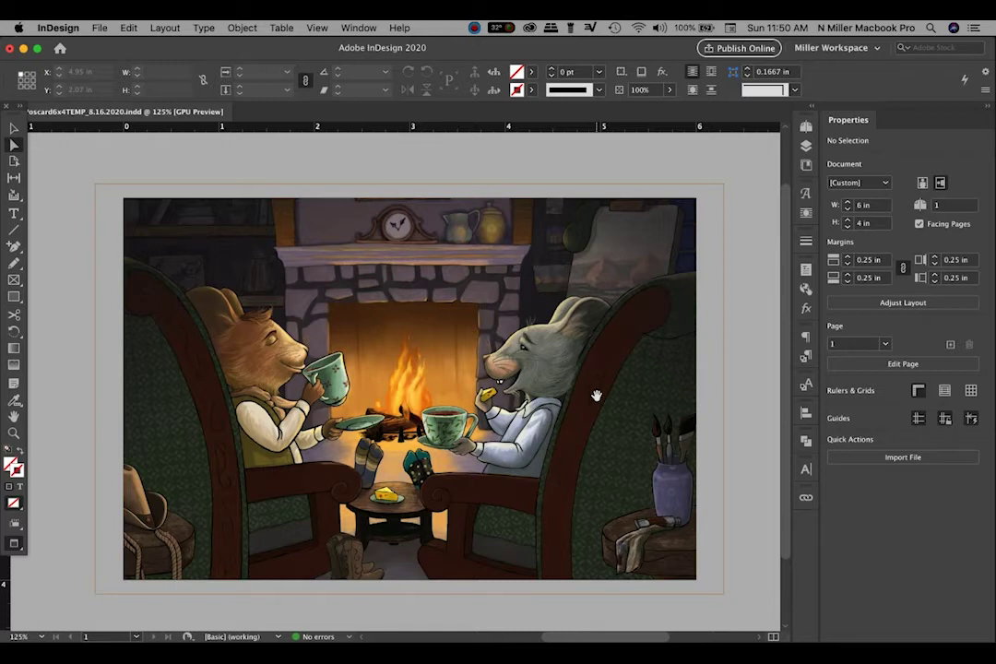
Nudge the illustration slightly higher in its frame after previewing the trimmed page
click(597, 396)
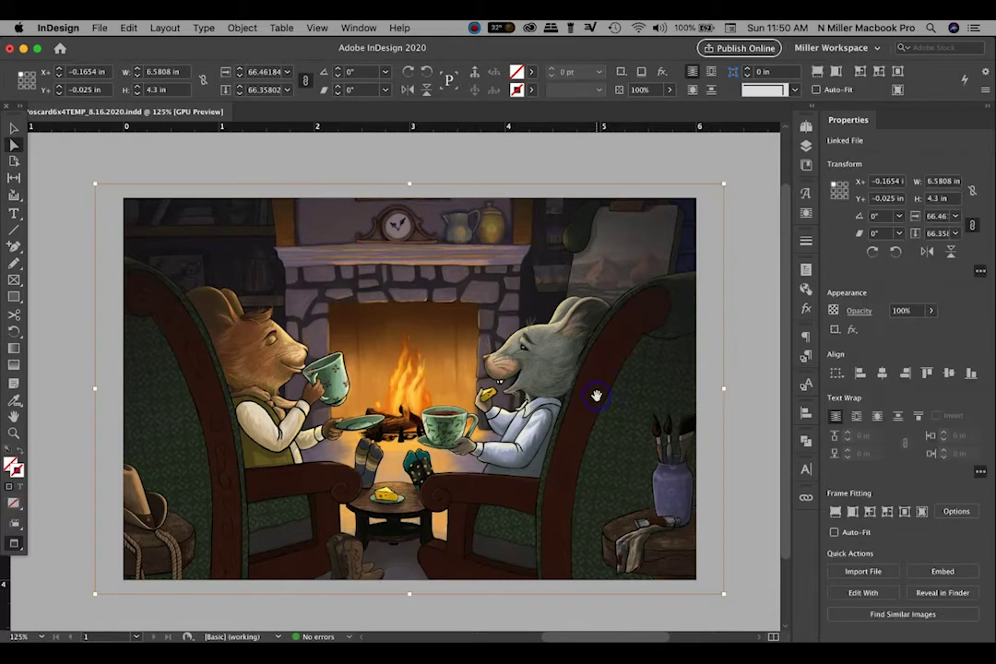
key(w)
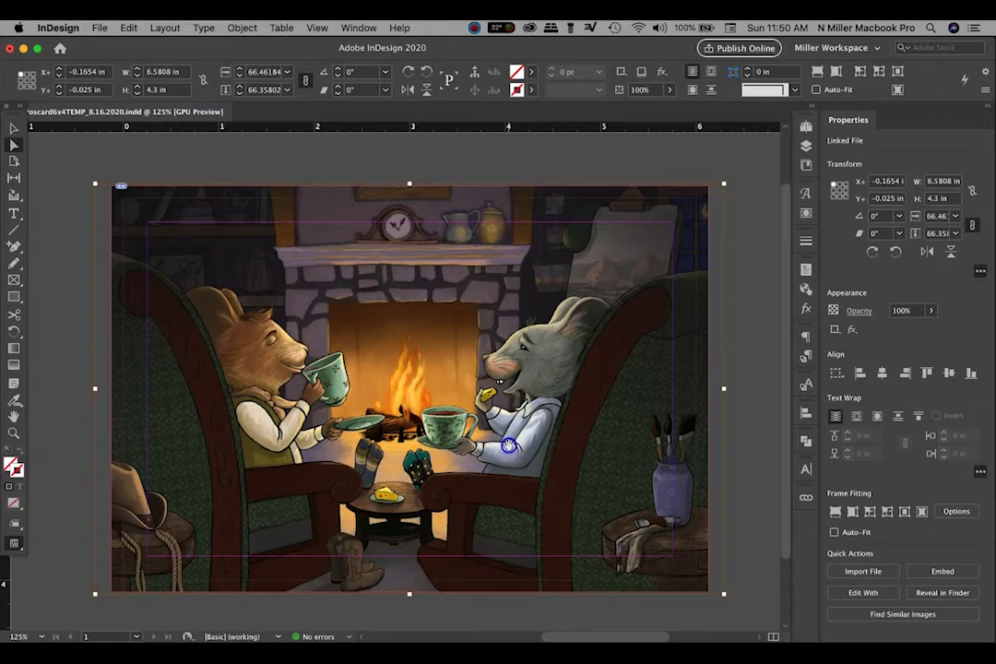
mouse_move(511, 452)
mouse_down()
mouse_move(516, 440)
mouse_move(502, 441)
mouse_up()
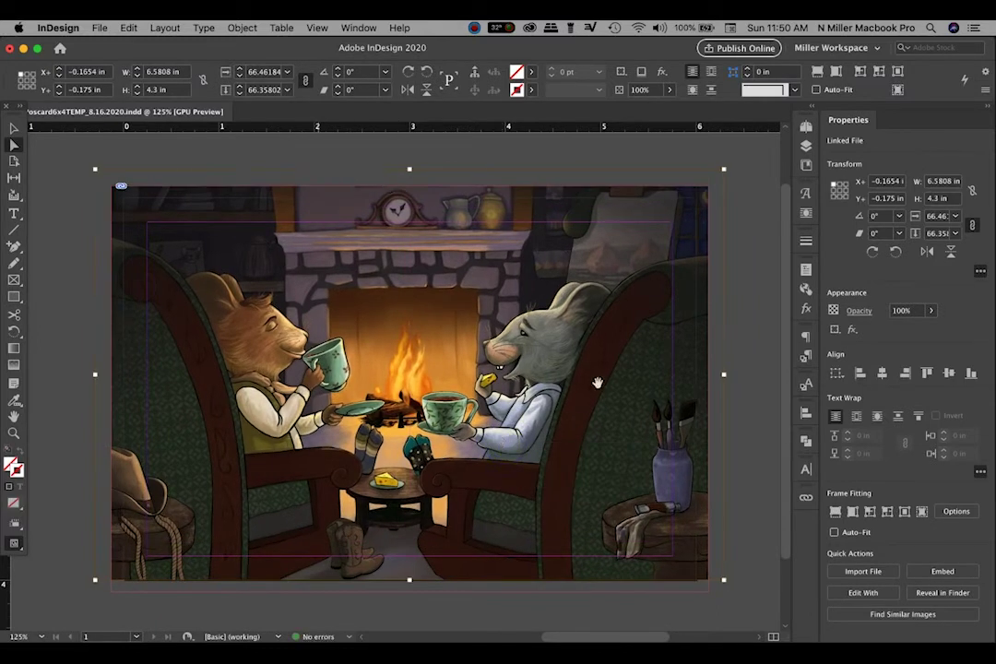
click(14, 127)
Raise the frame's bottom edge to leave a white strip along the bottom
click(42, 185)
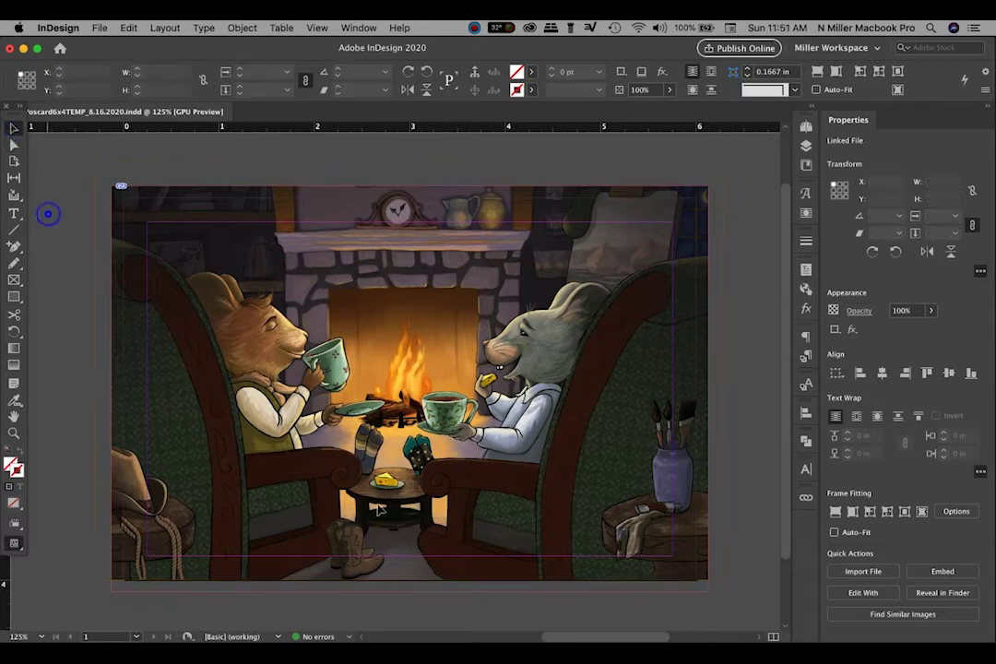
click(402, 526)
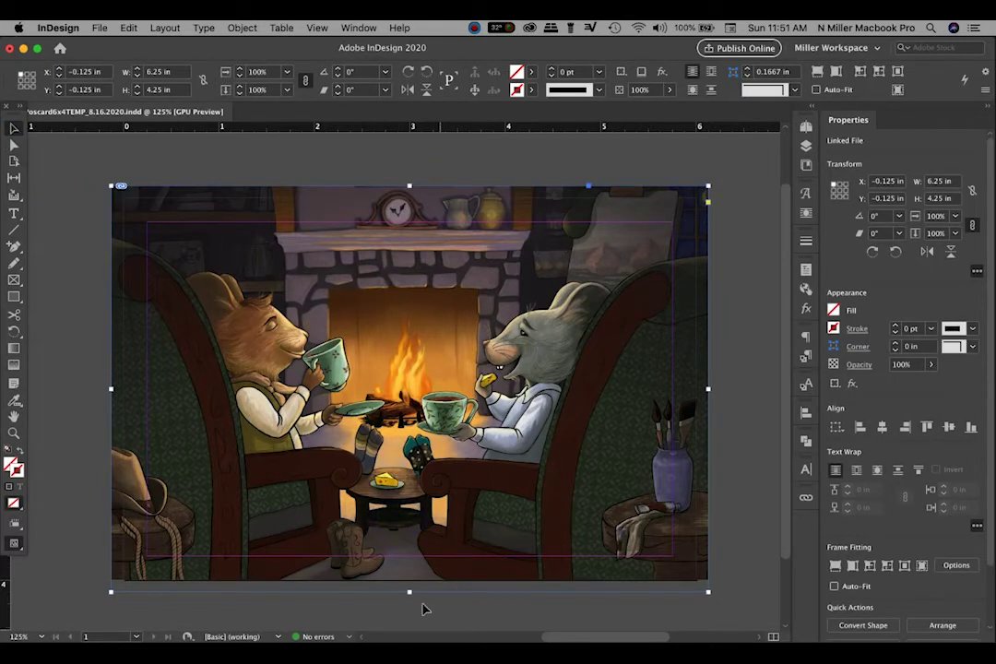
drag(407, 590, 416, 535)
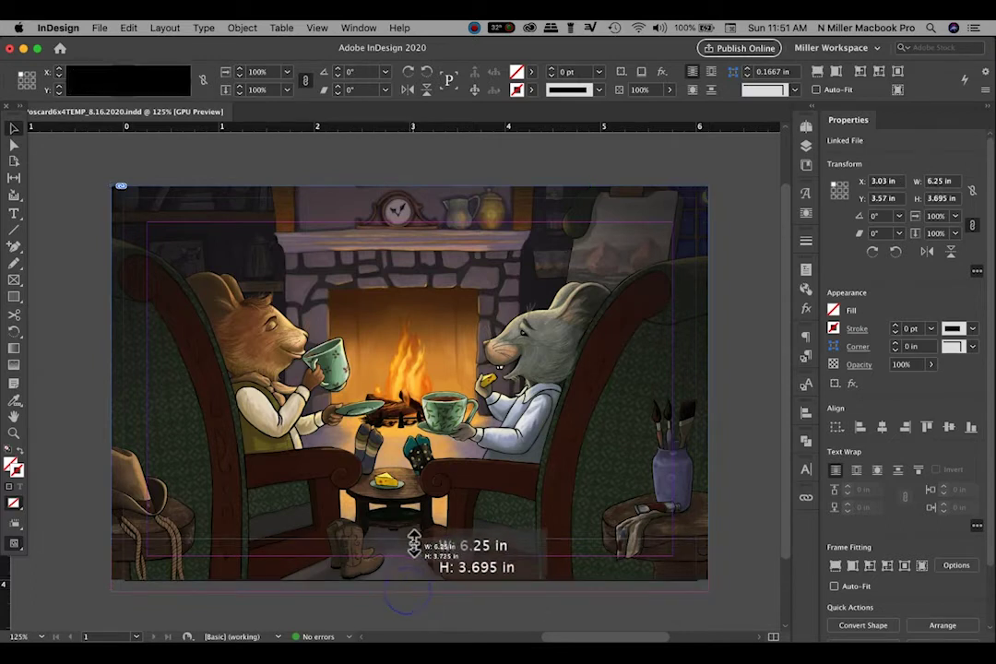
drag(416, 535, 408, 540)
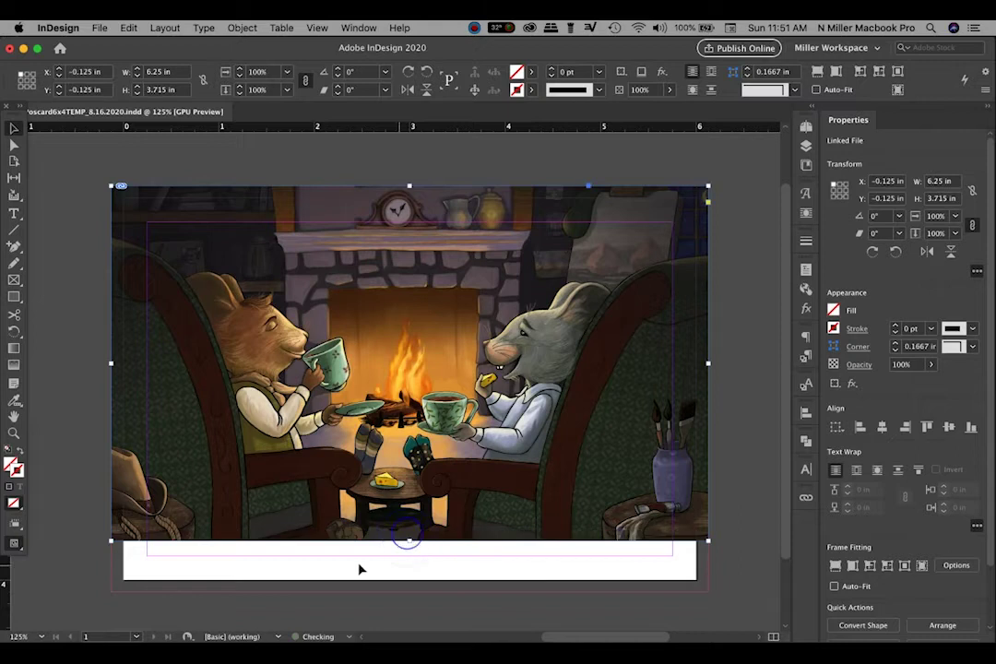
drag(408, 542, 409, 541)
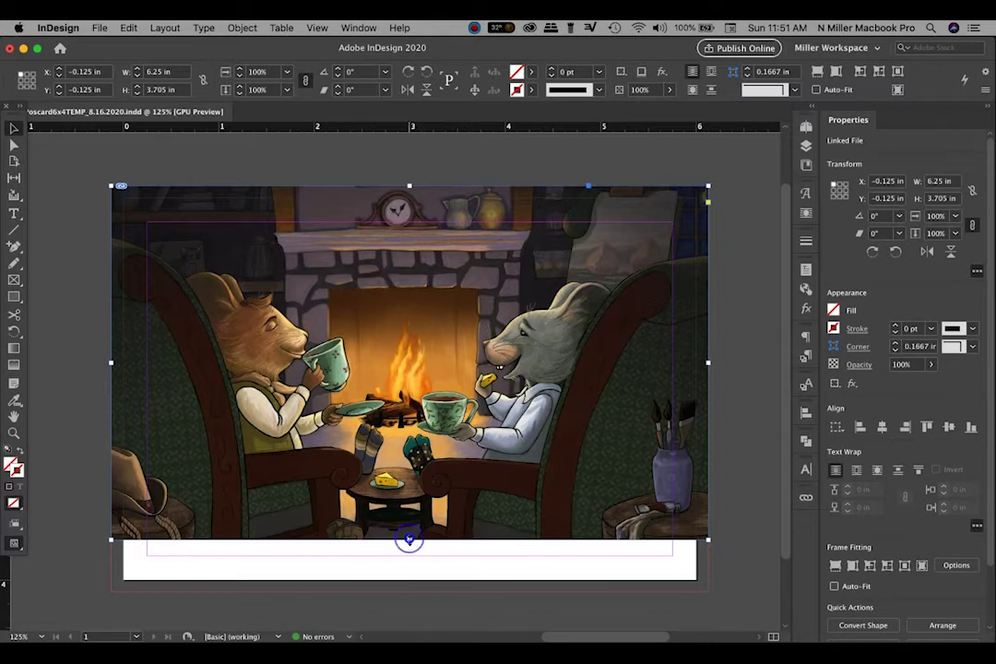
click(450, 574)
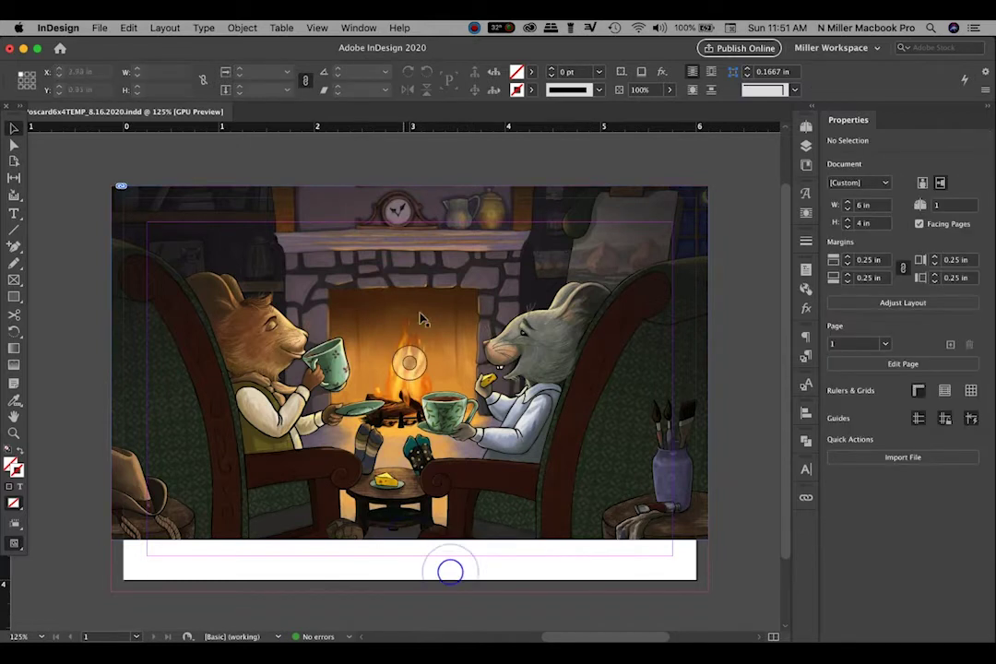
click(427, 322)
Rescale the illustration to about 63% and nudge it with arrow keys above the strip
click(14, 145)
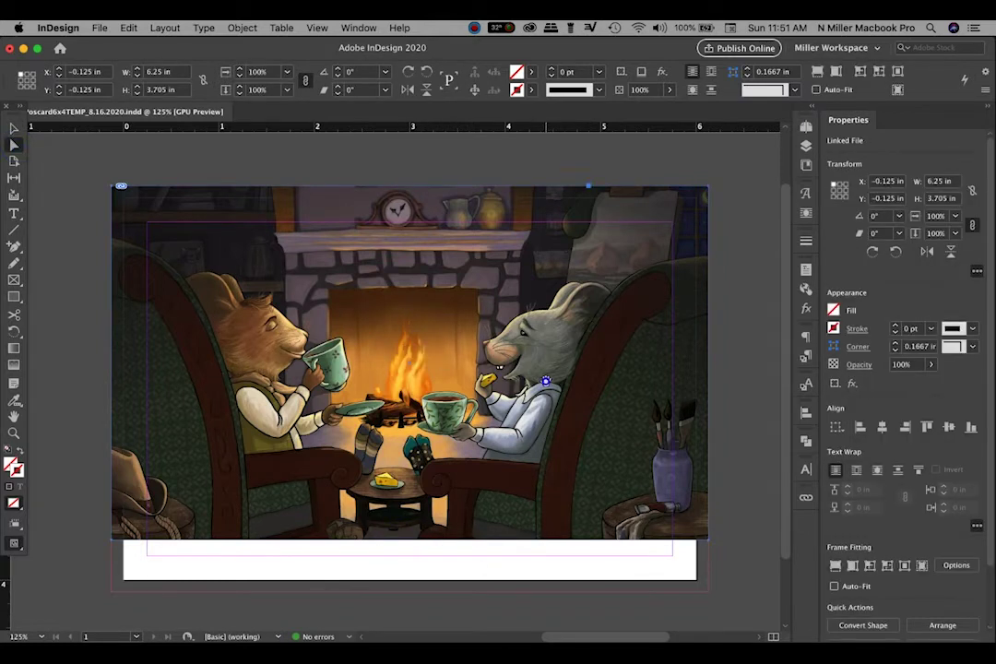
click(543, 371)
drag(519, 395, 520, 395)
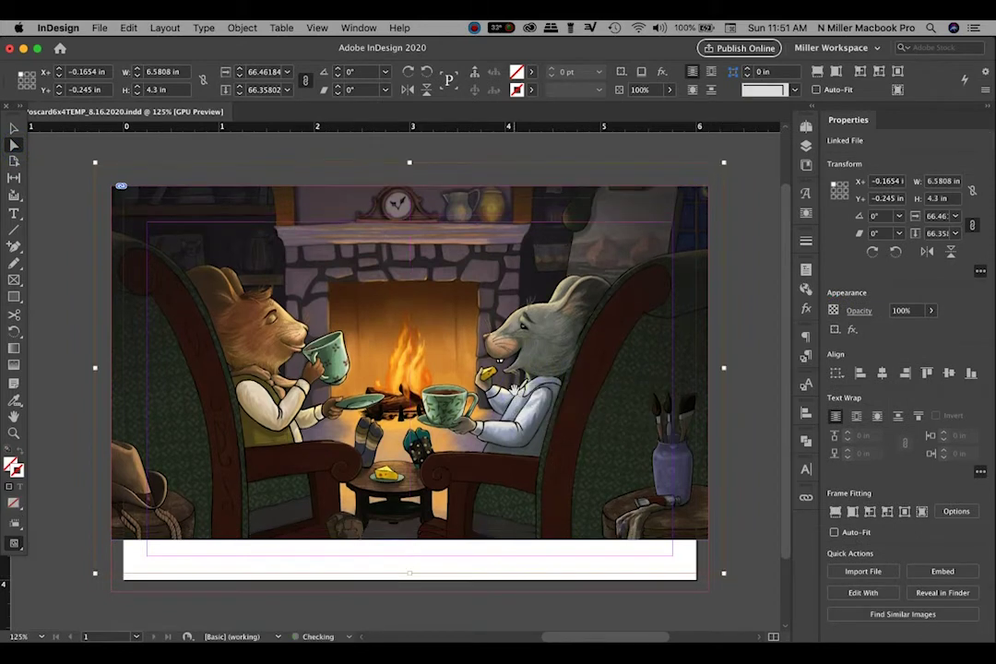
key(Down)
key(Down)
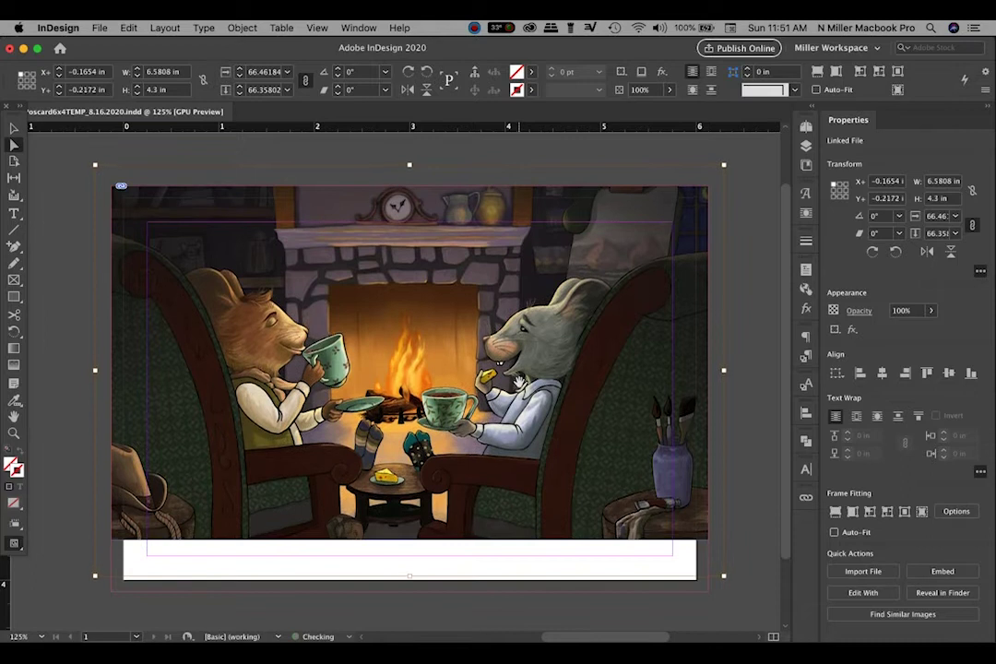
key(Down)
key(Down)
key(Down)
key(Down)
key(w)
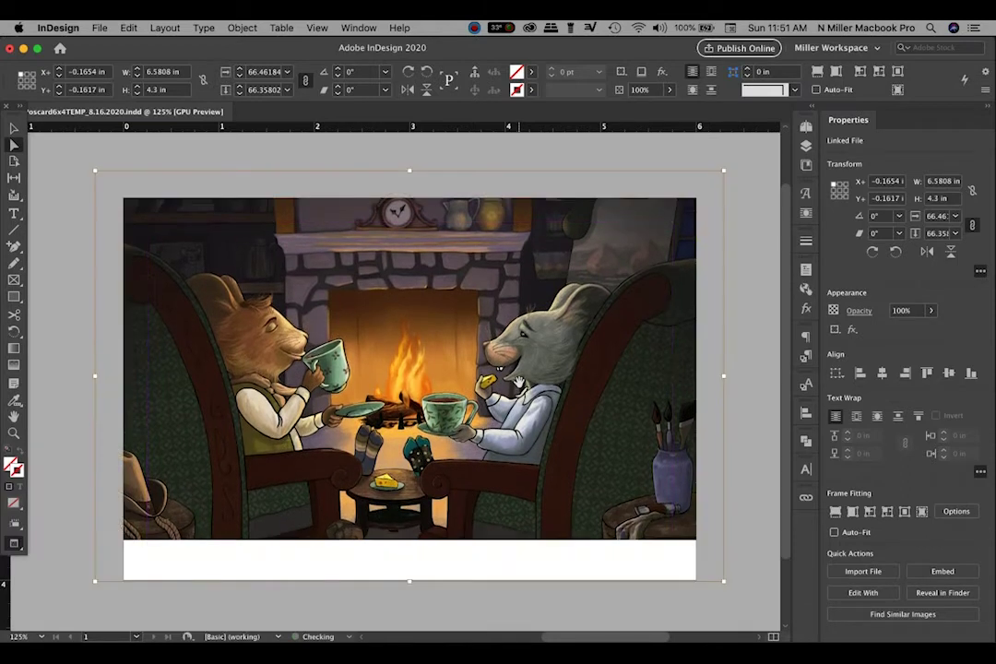
key(Down)
key(Down)
key(Down)
key(Down)
key(Down)
key(Down)
key(Down)
key(Down)
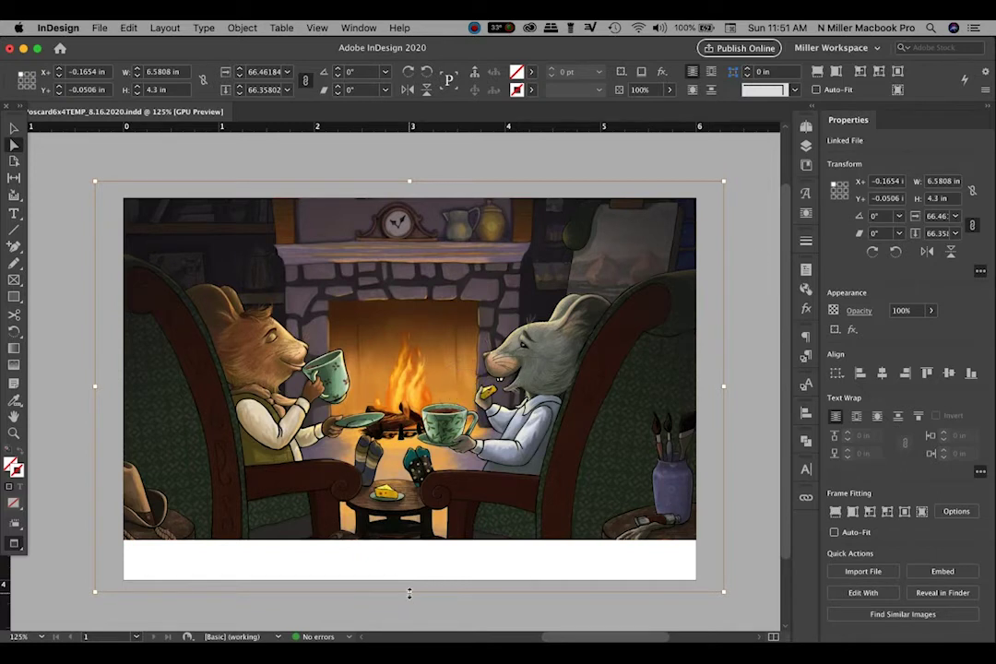
drag(410, 591, 409, 569)
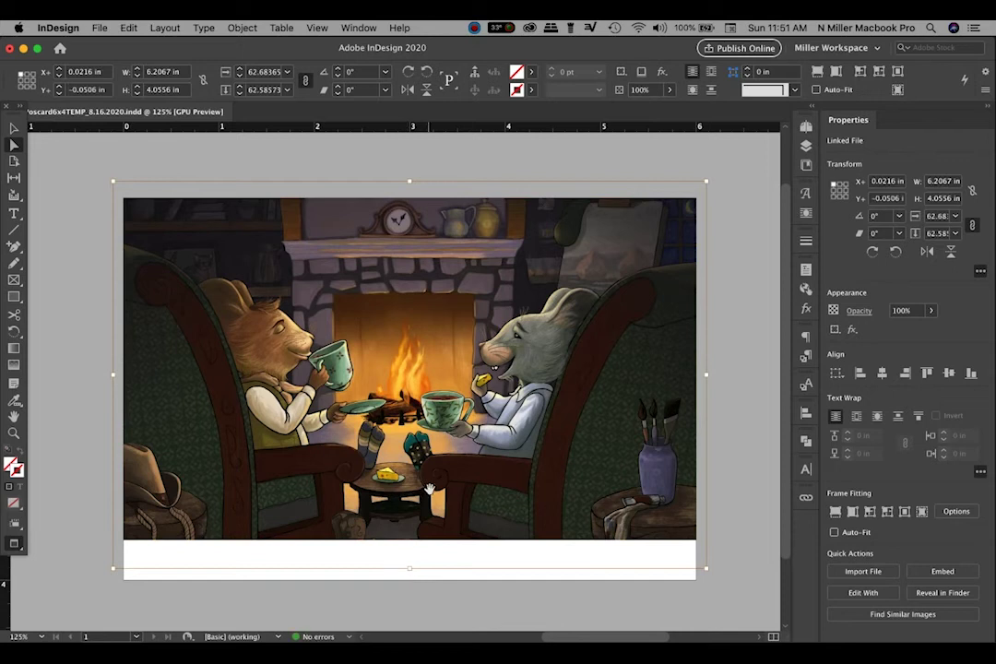
key(Down)
key(Down)
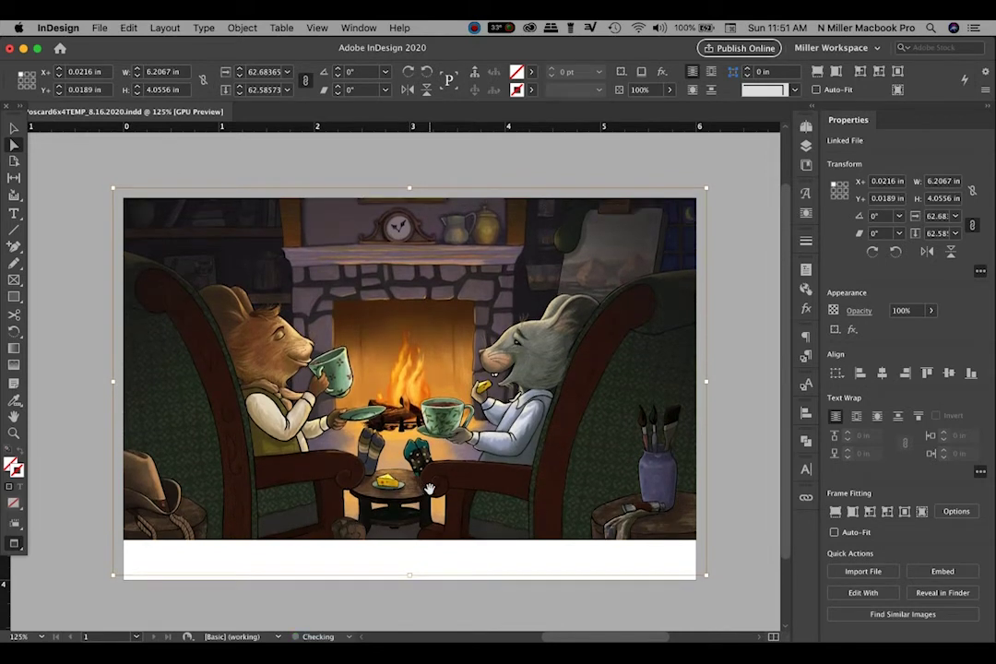
key(Up)
key(Up)
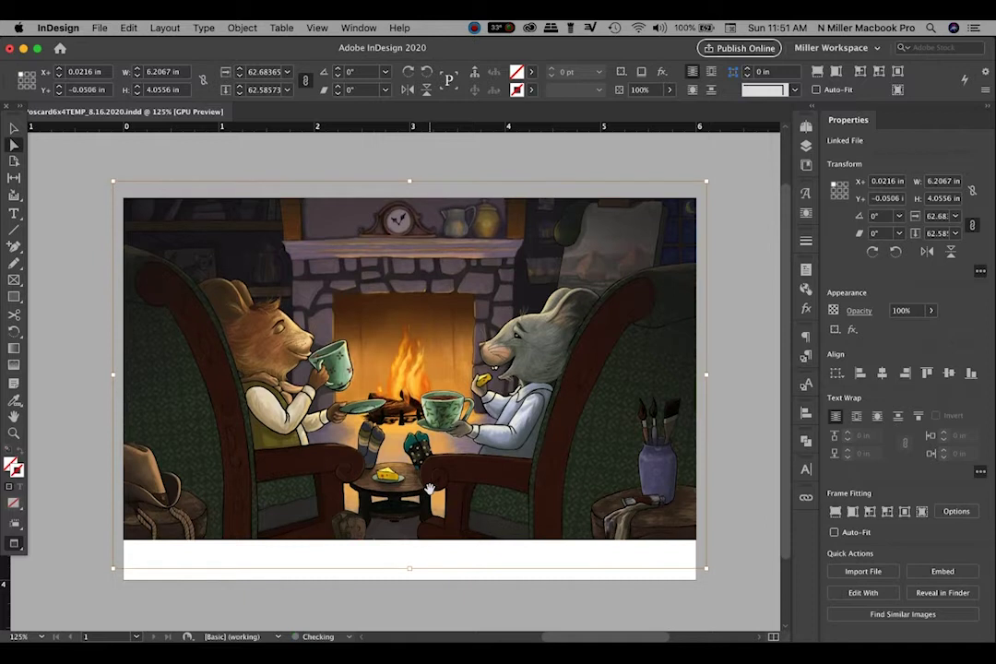
key(Down)
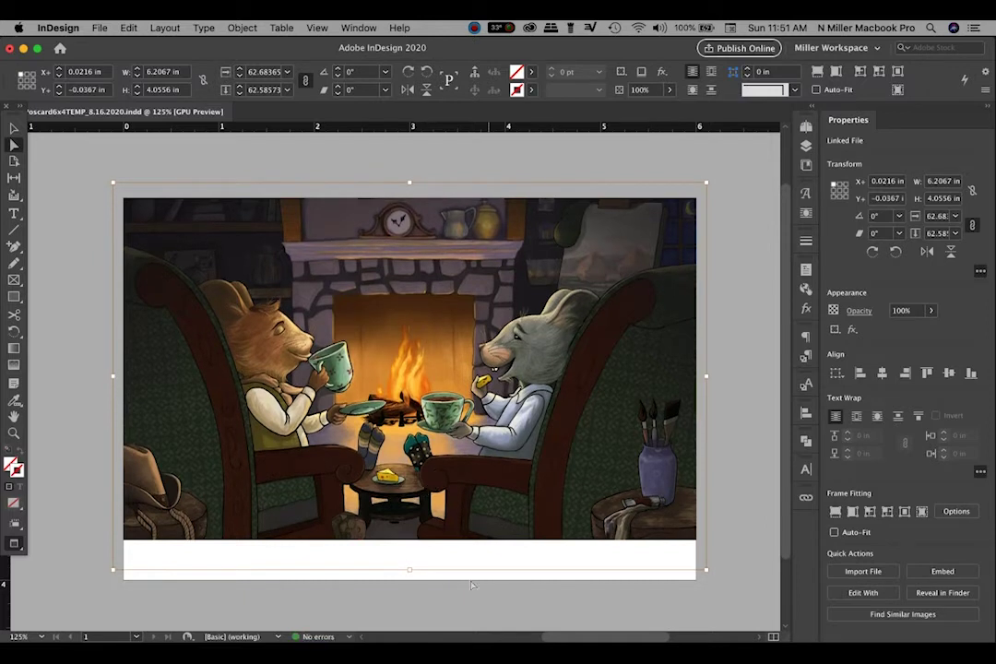
click(472, 587)
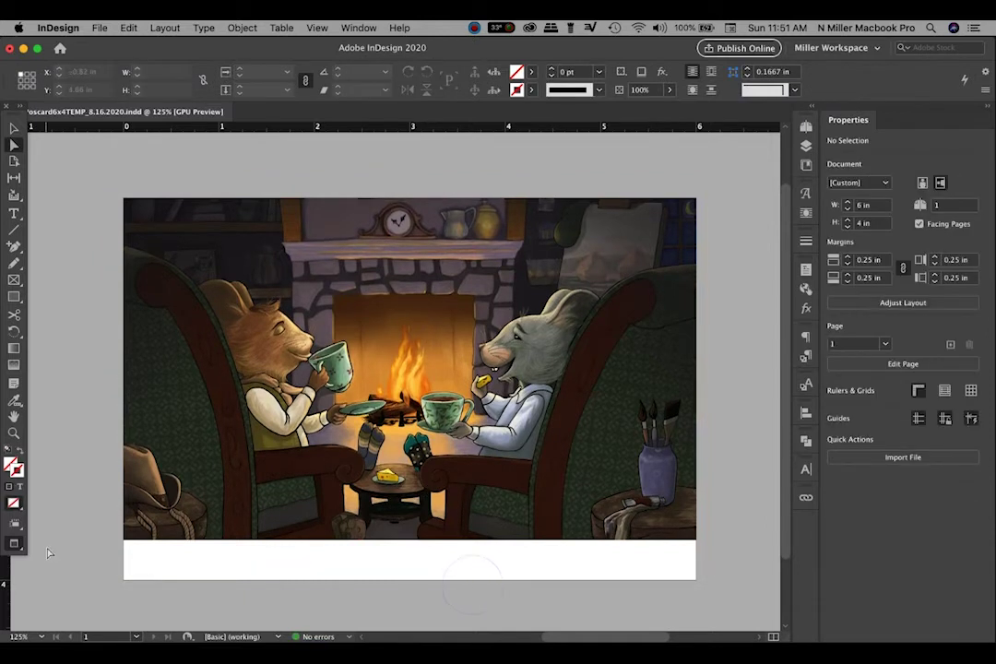
Draw an empty text frame, about 5.5 by 0.375 in, across the white strip in Normal view
key(w)
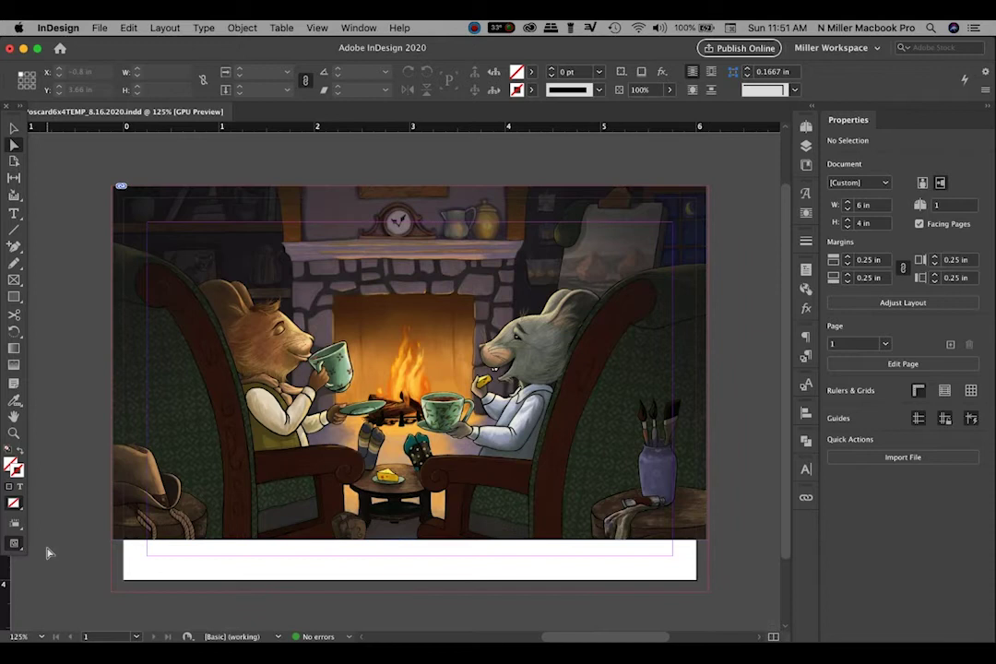
click(16, 214)
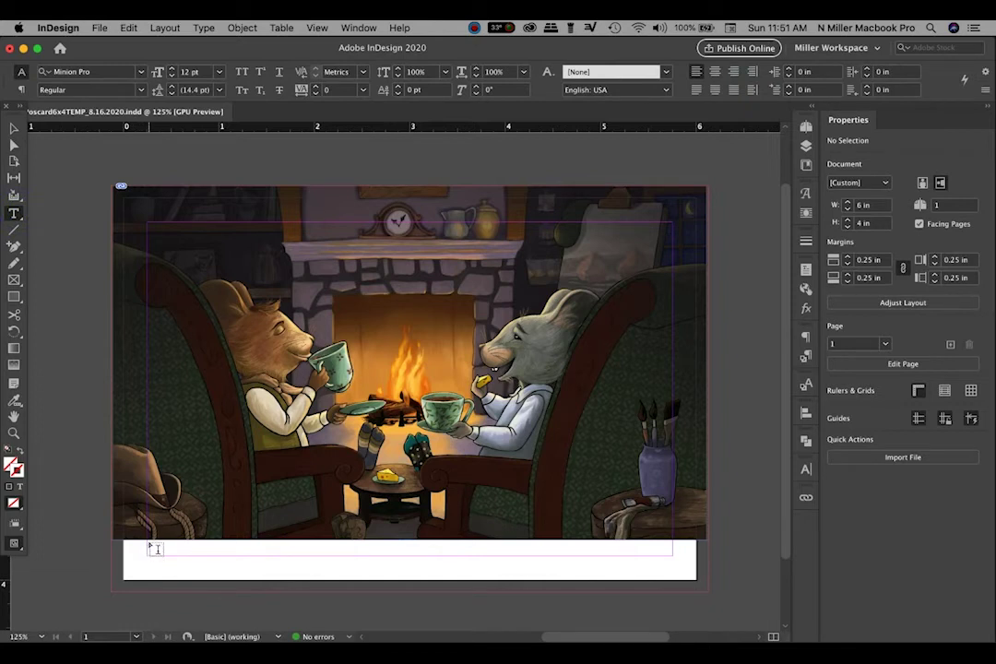
mouse_move(146, 545)
mouse_down()
mouse_move(733, 592)
mouse_move(673, 577)
mouse_up()
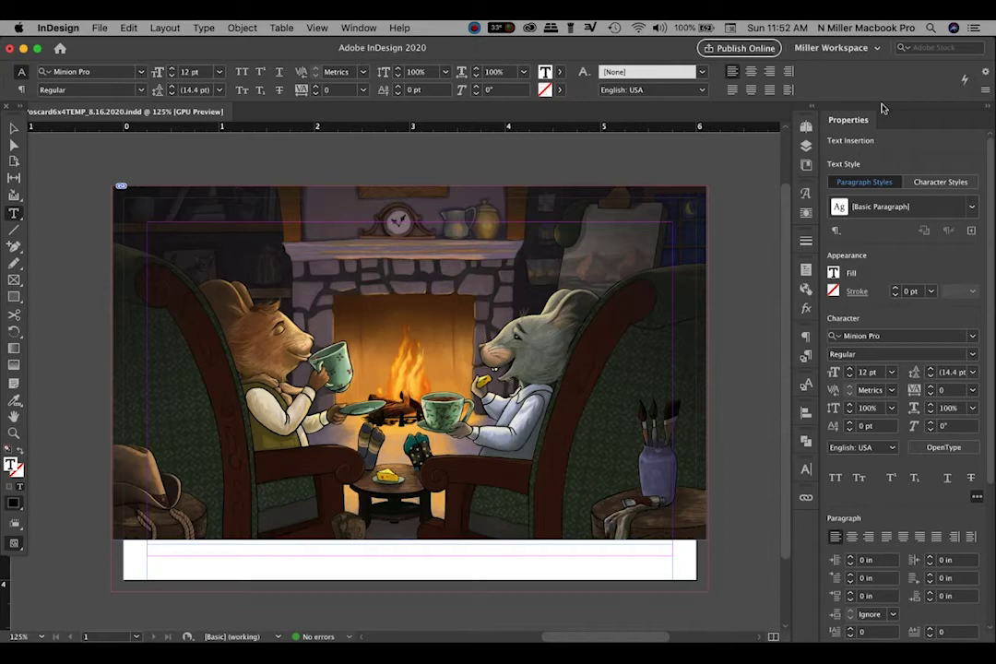
click(874, 51)
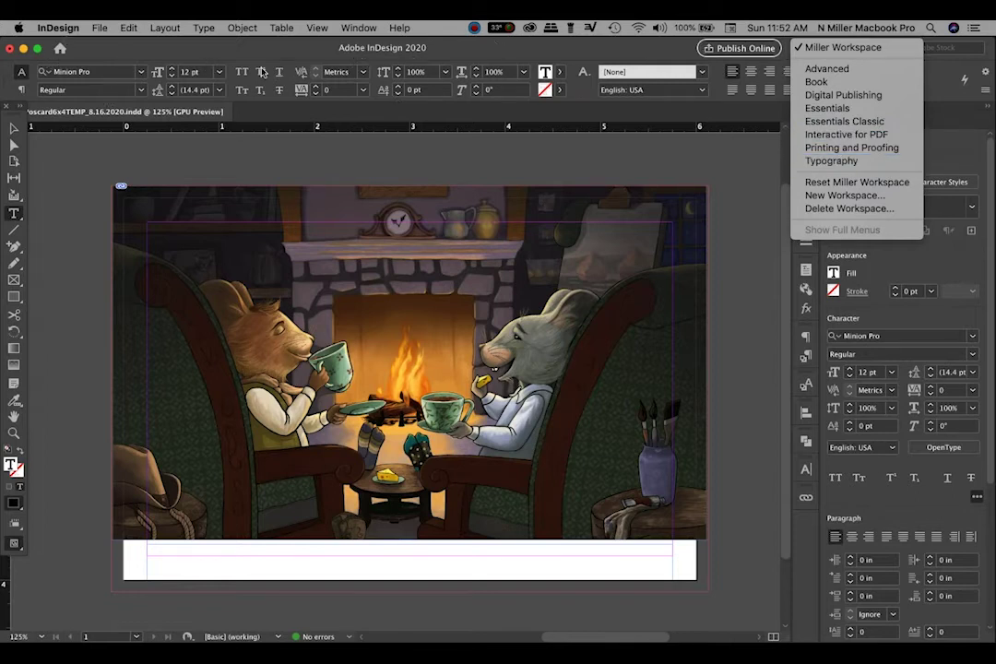
click(758, 170)
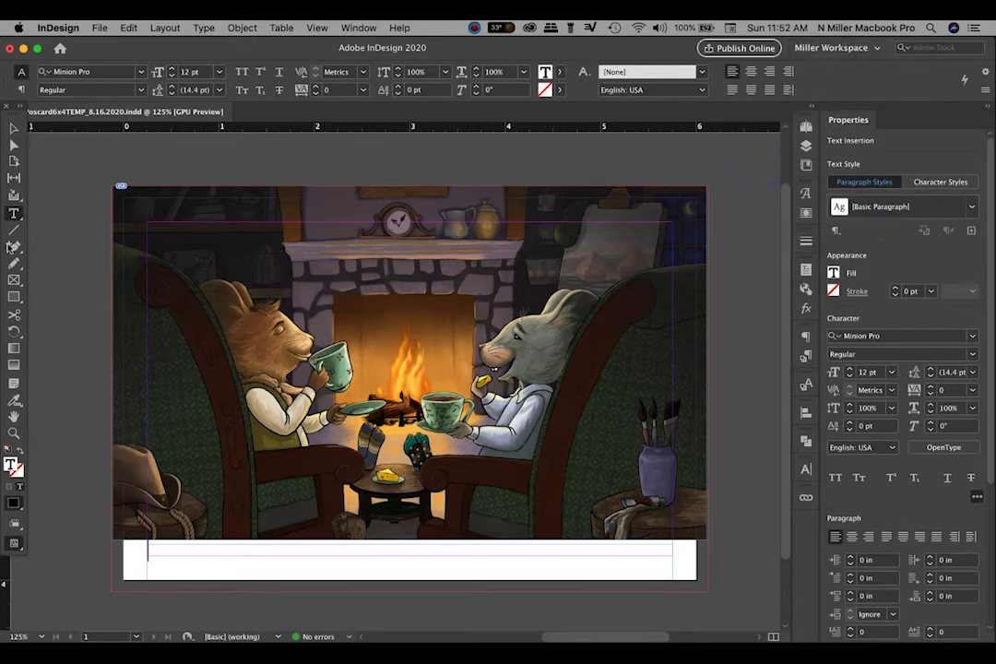
click(877, 48)
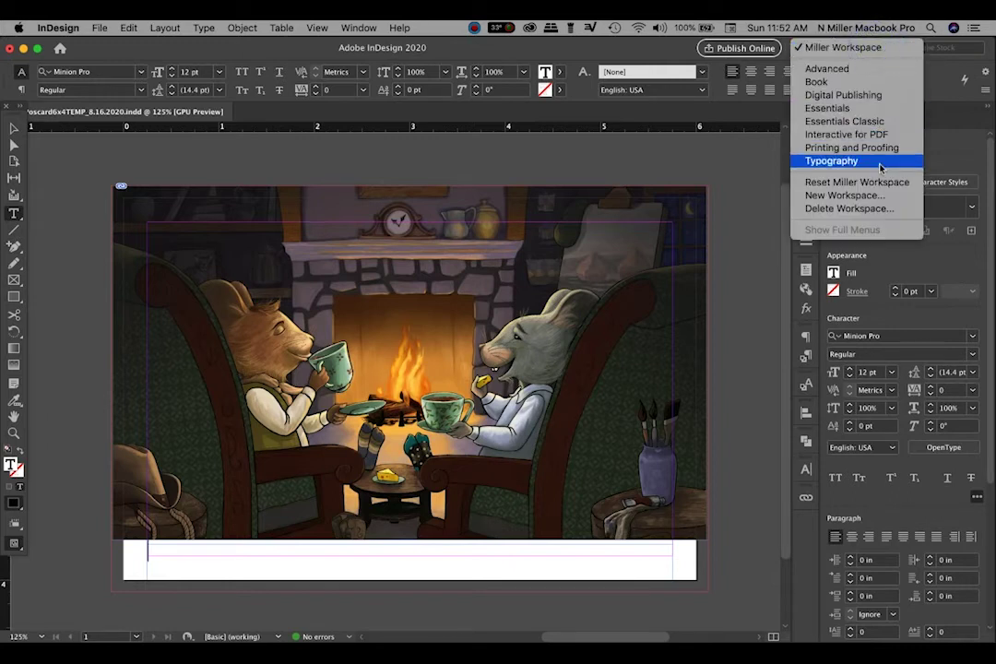
click(959, 83)
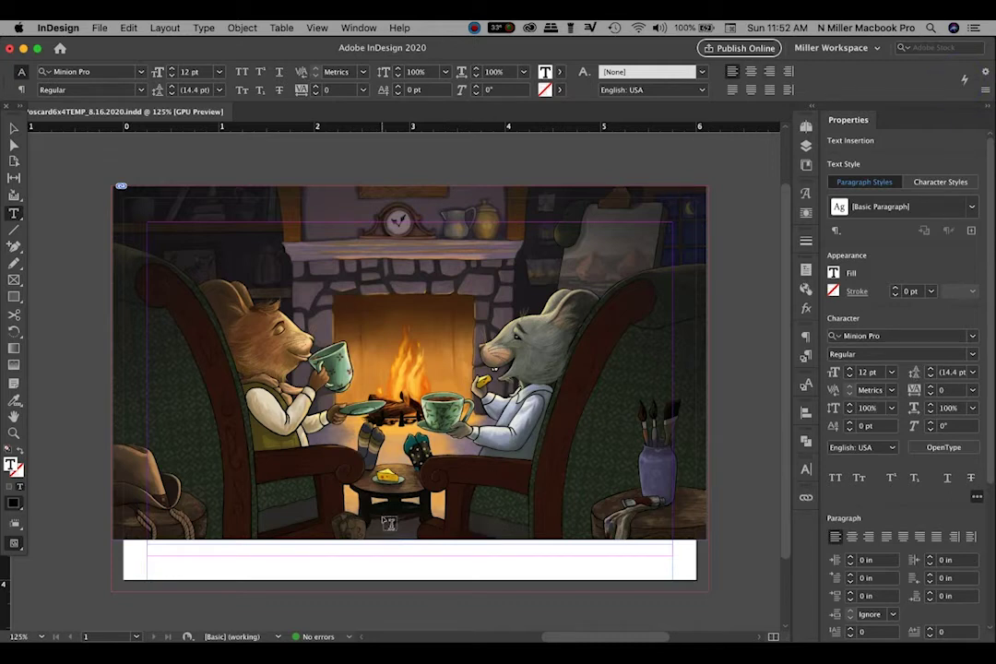
text(Nancy )
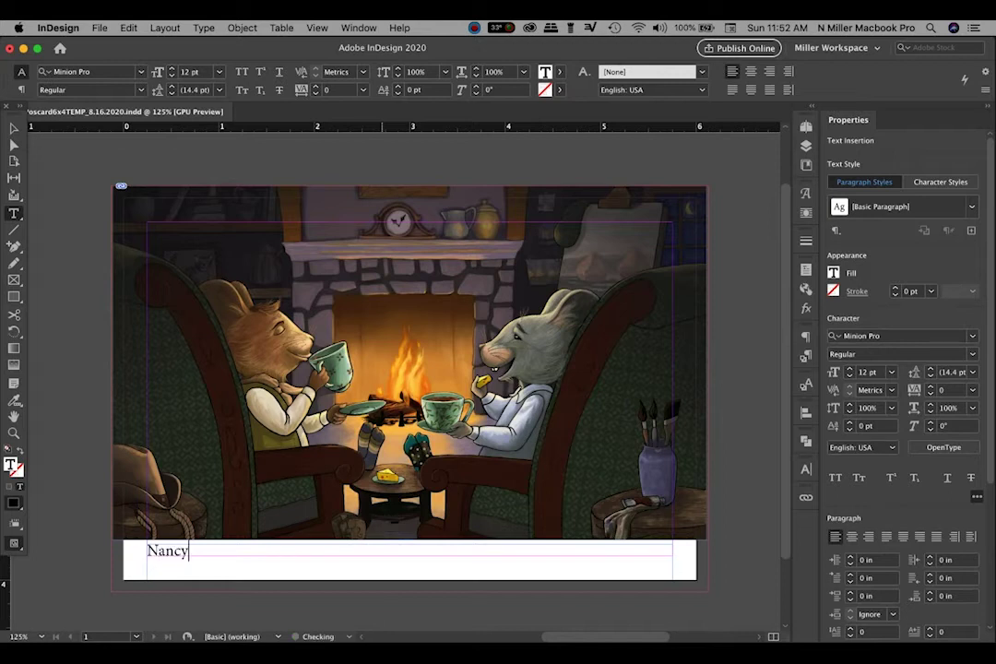
text(So Miller )
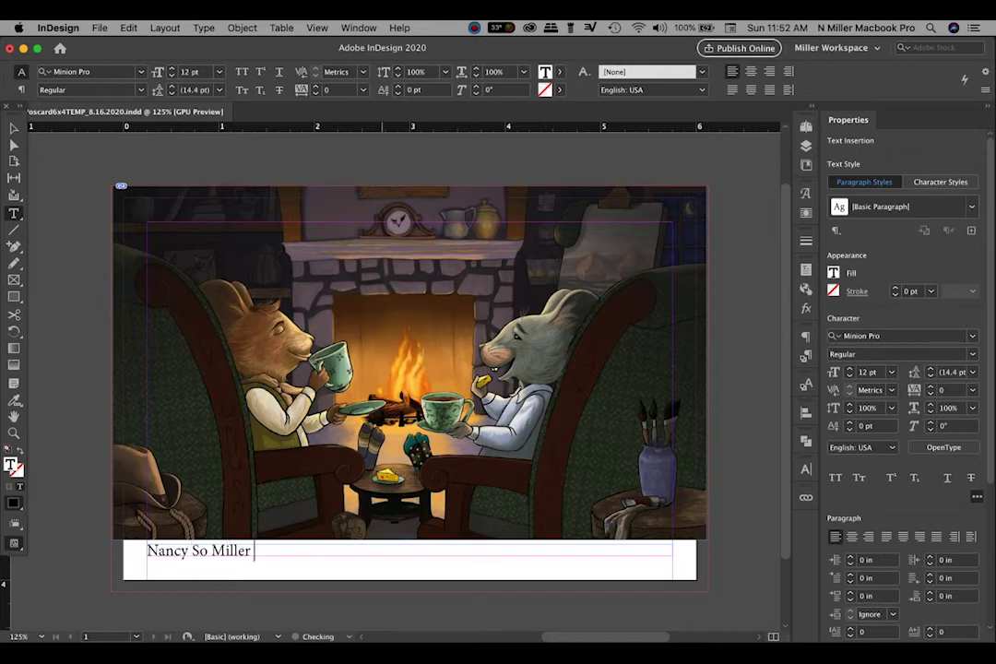
text(Illustration )
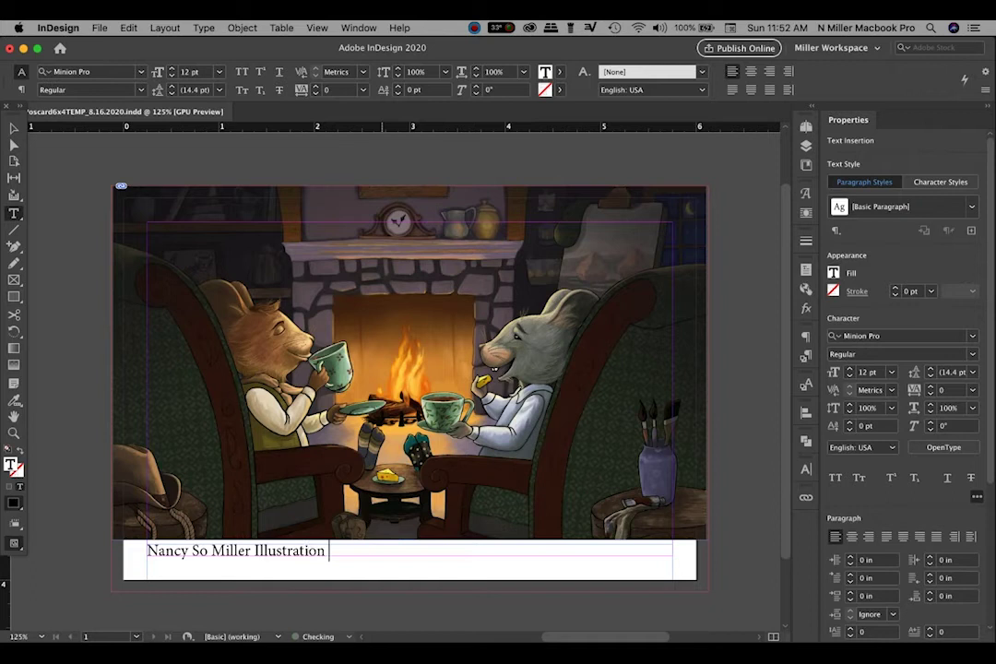
text(|)
text( www.nm)
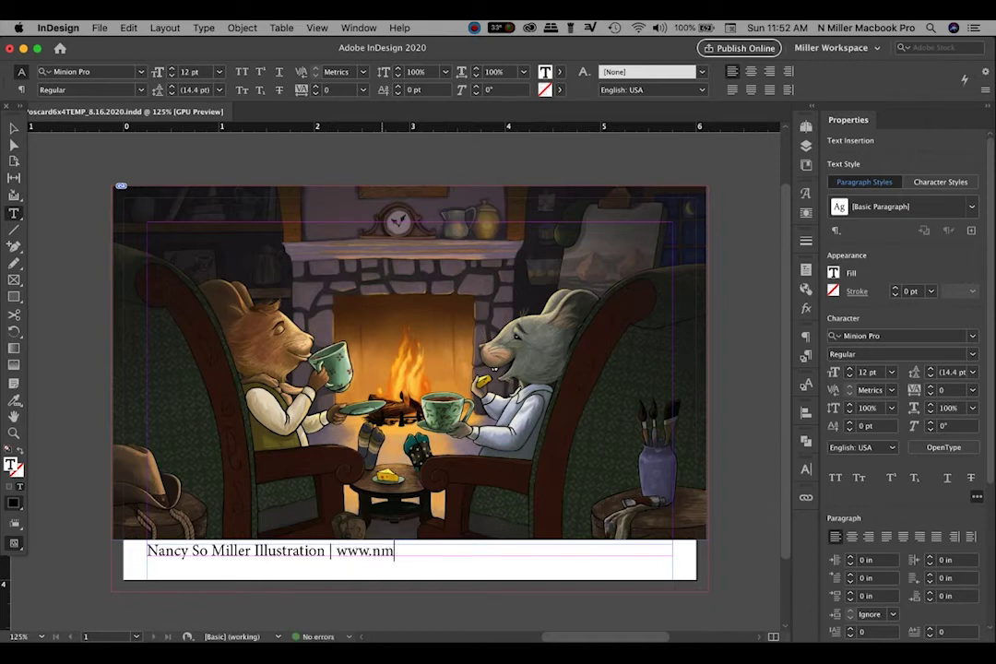
text(illerillstra)
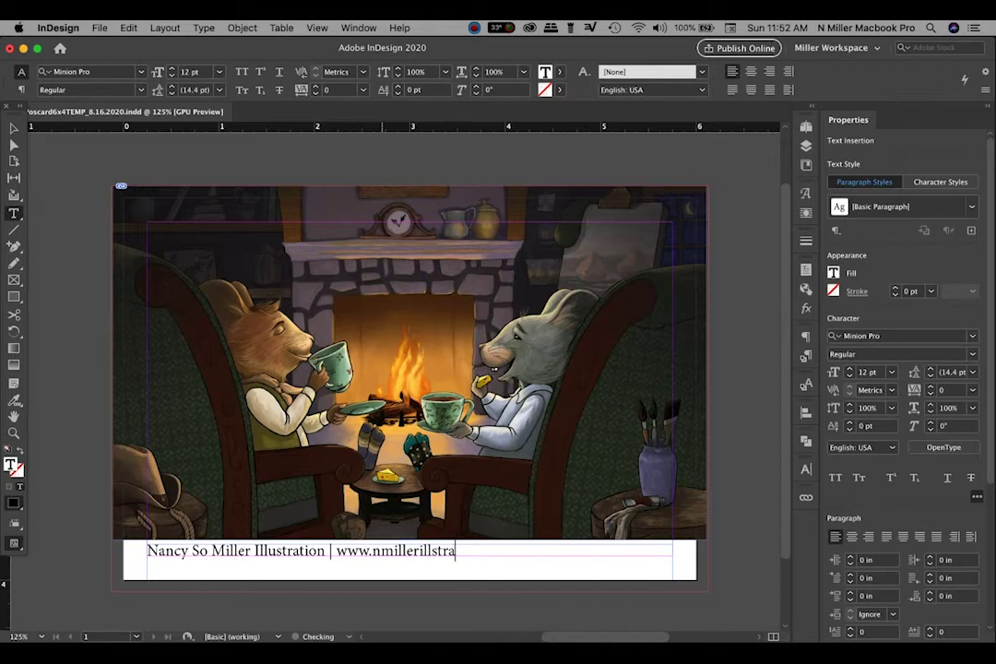
Delete the mistyped end of the web address in the contact line
key(BackSpace)
key(BackSpace)
key(BackSpace)
key(BackSpace)
key(BackSpace)
text(stration.c)
text(om)
text( |)
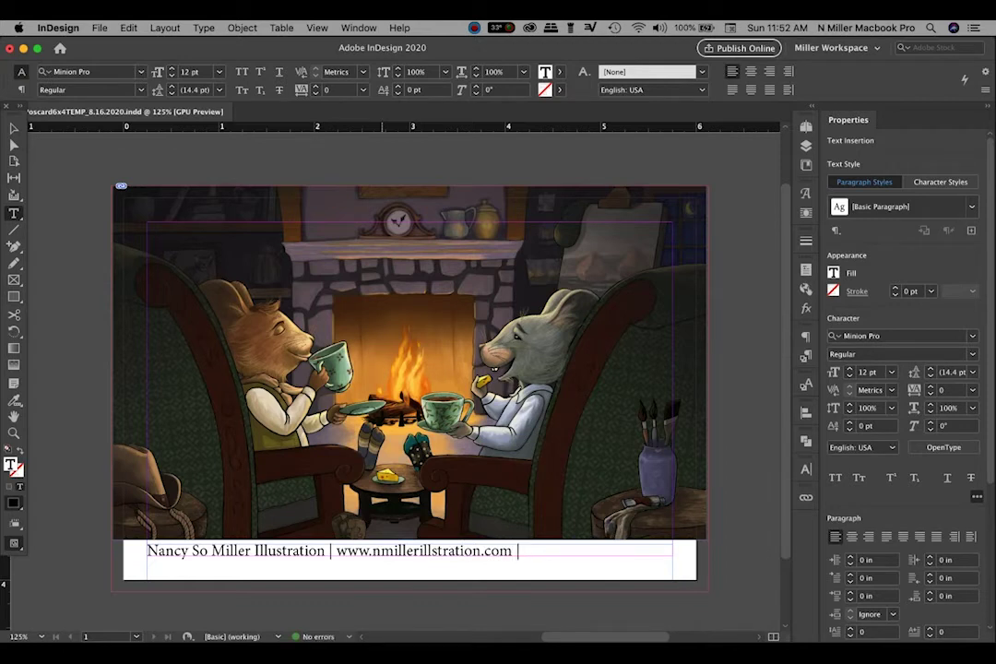
text( IG nmi)
text(llerillustration)
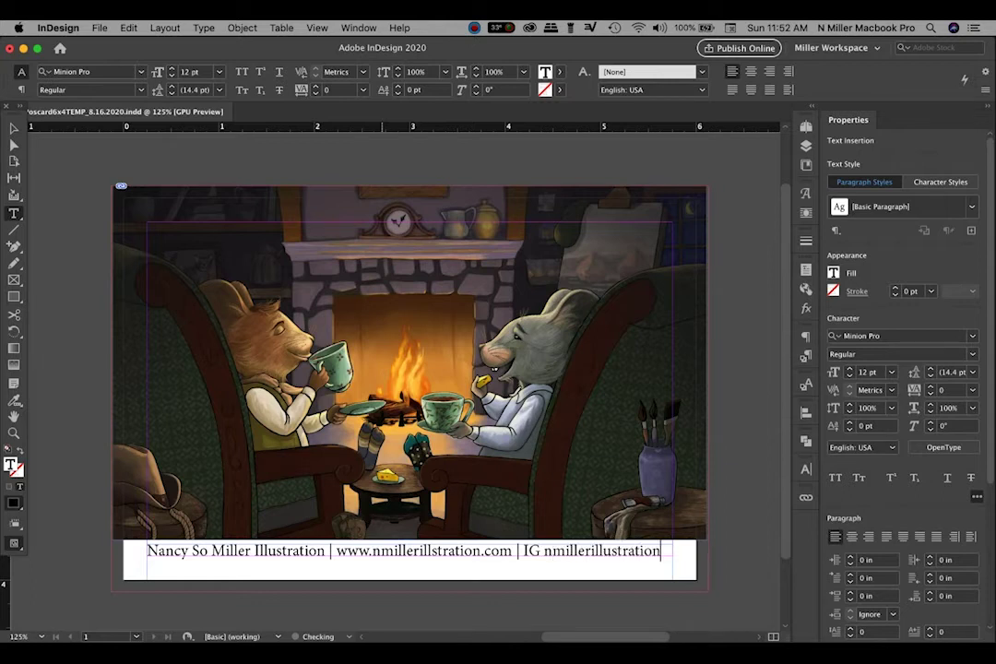
Select the full contact line ending '| IG nmillerillustration' and align it center
triple_click(589, 560)
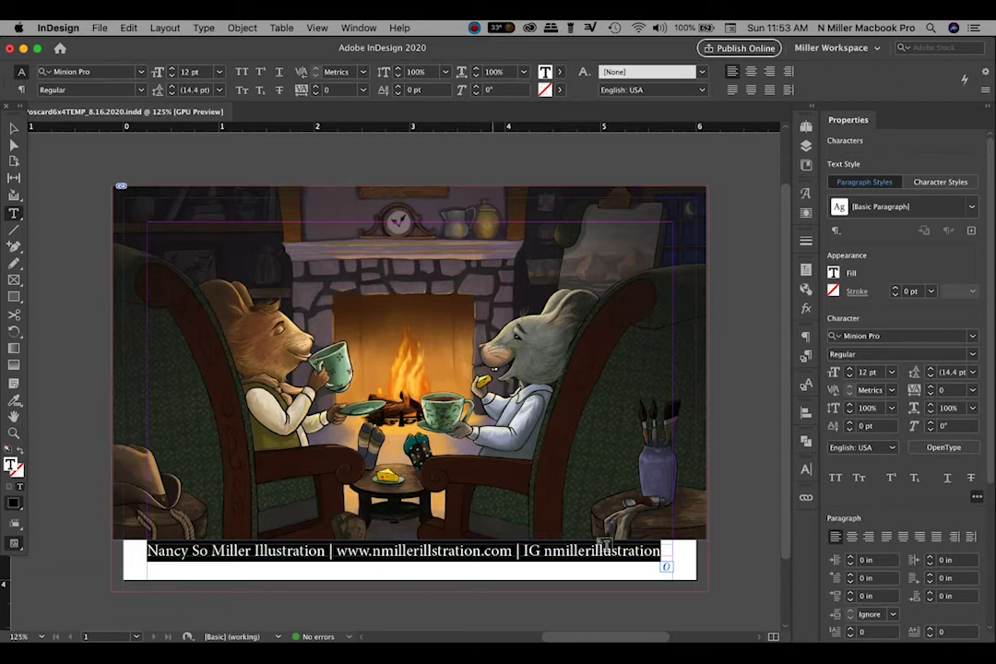
click(751, 71)
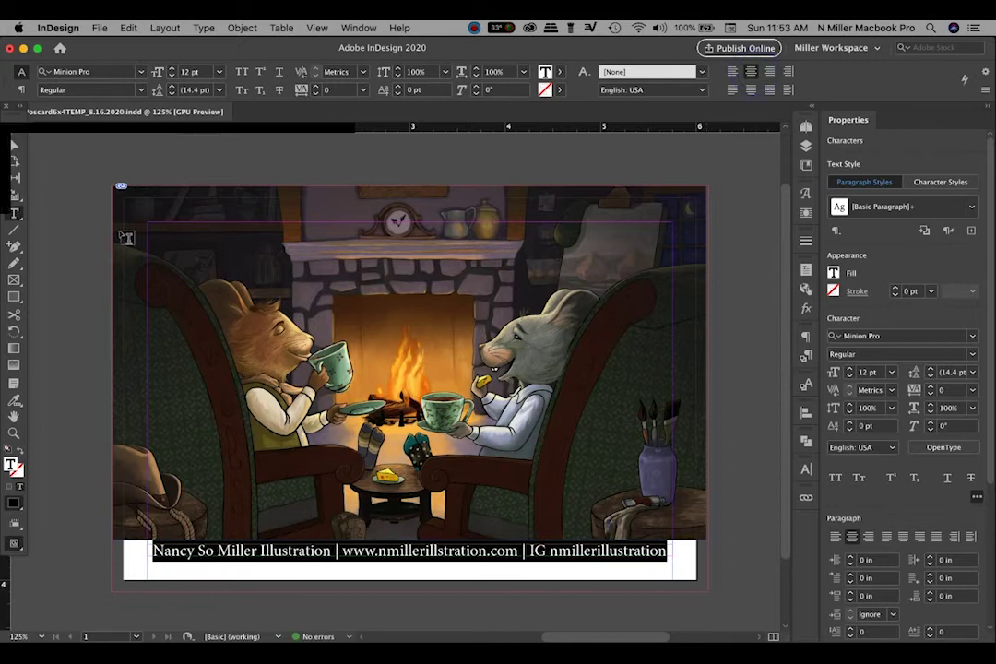
Apply Mural Script to the contact line from the font list
click(140, 72)
click(140, 74)
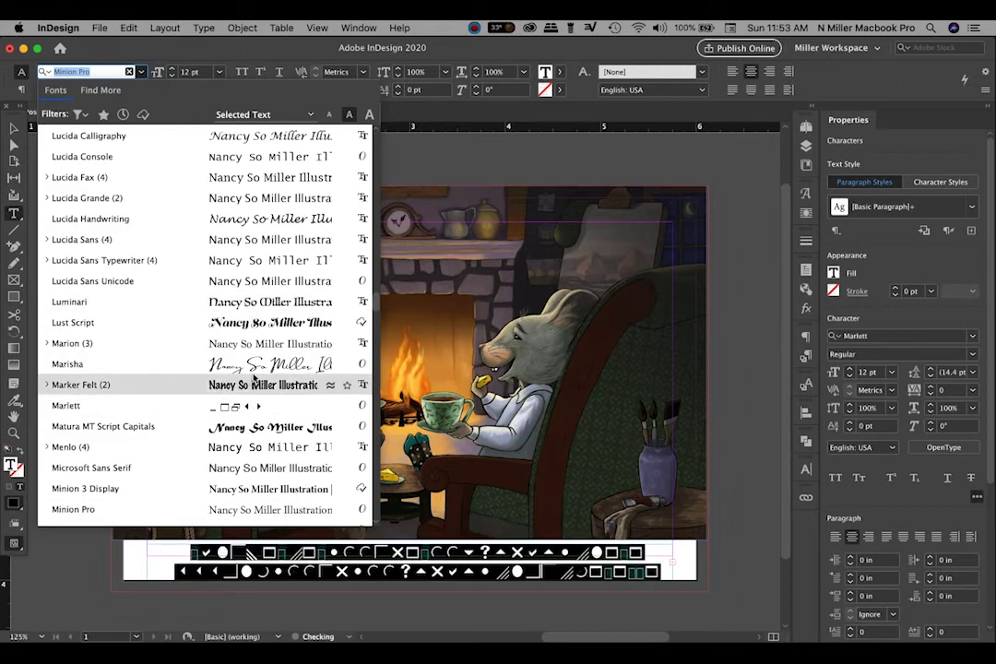
scroll(261, 442, down, 3)
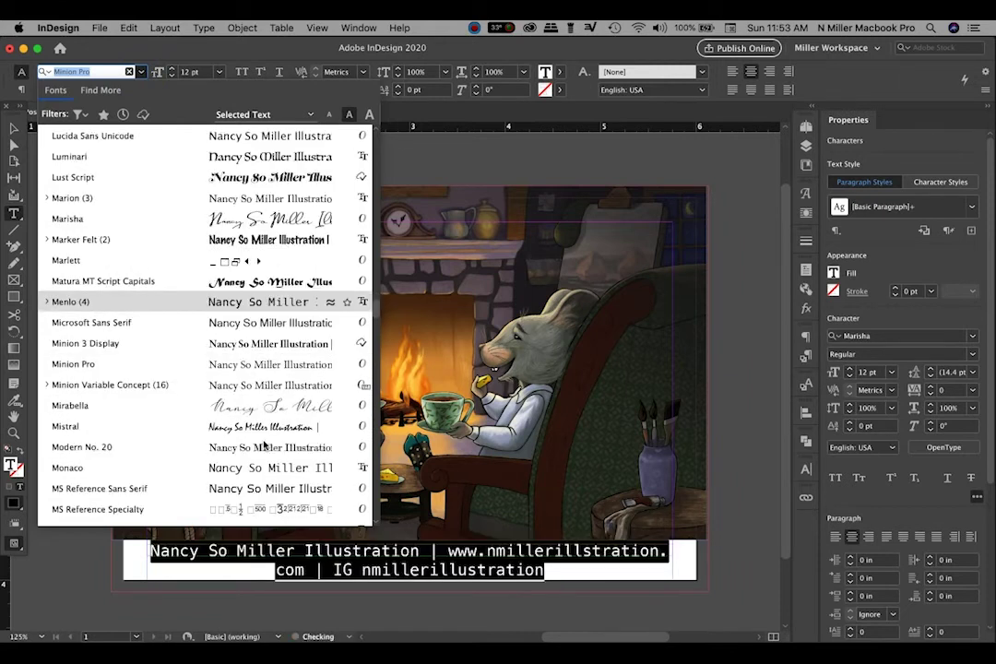
scroll(262, 443, down, 4)
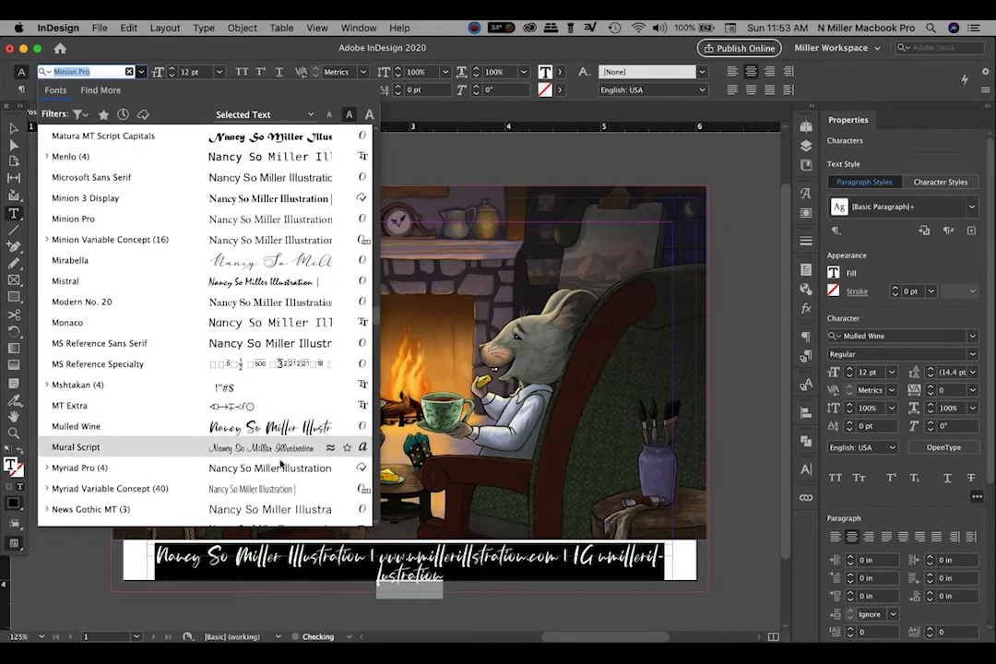
click(282, 449)
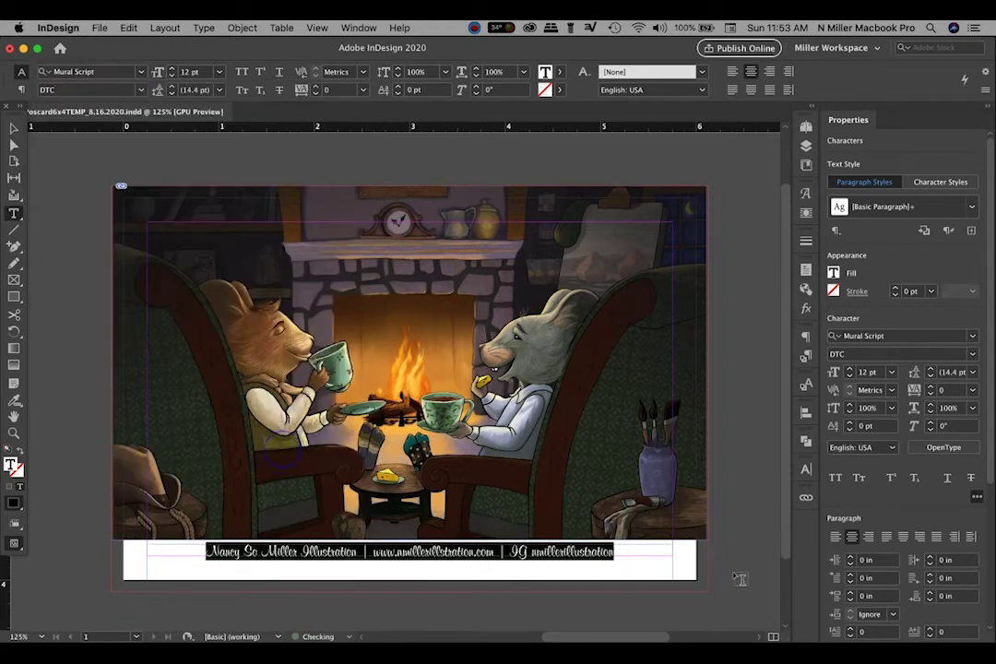
Reselect the whole contact line and confirm Mural Script as its font
click(551, 556)
triple_click(550, 556)
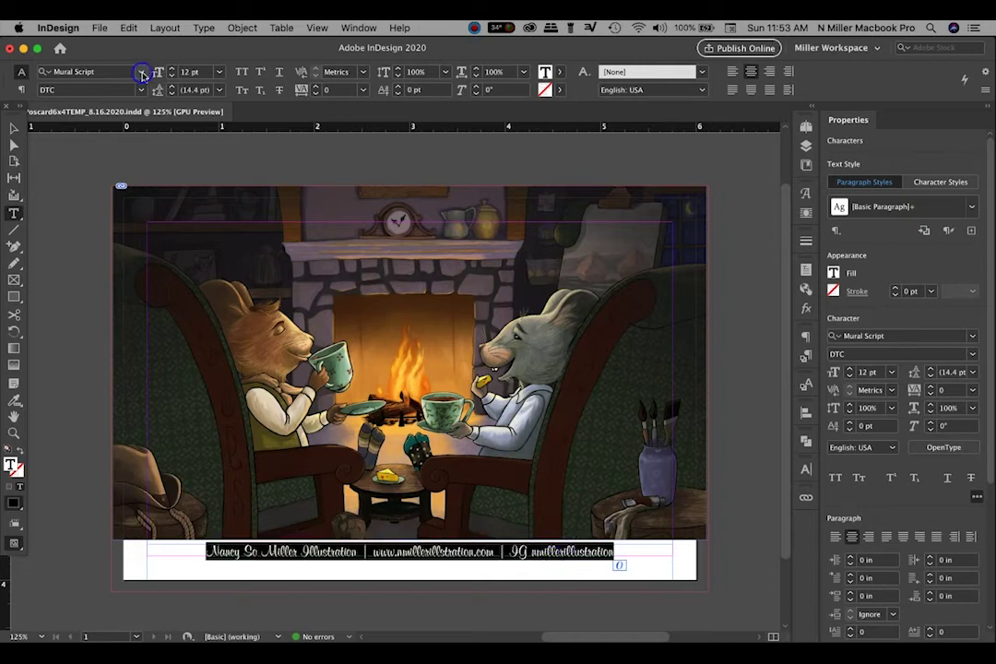
click(141, 72)
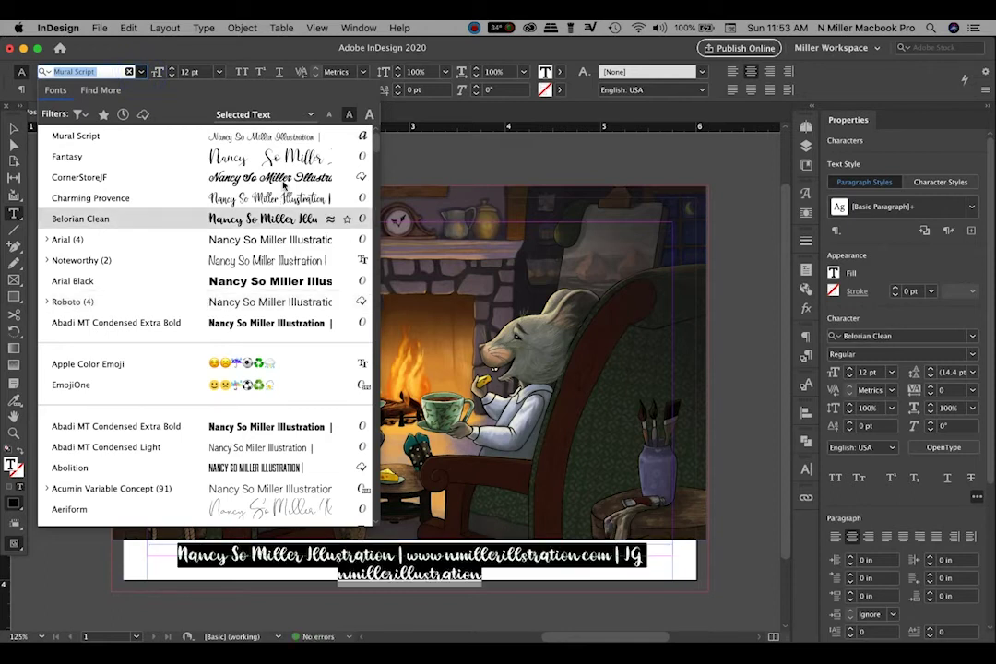
click(288, 136)
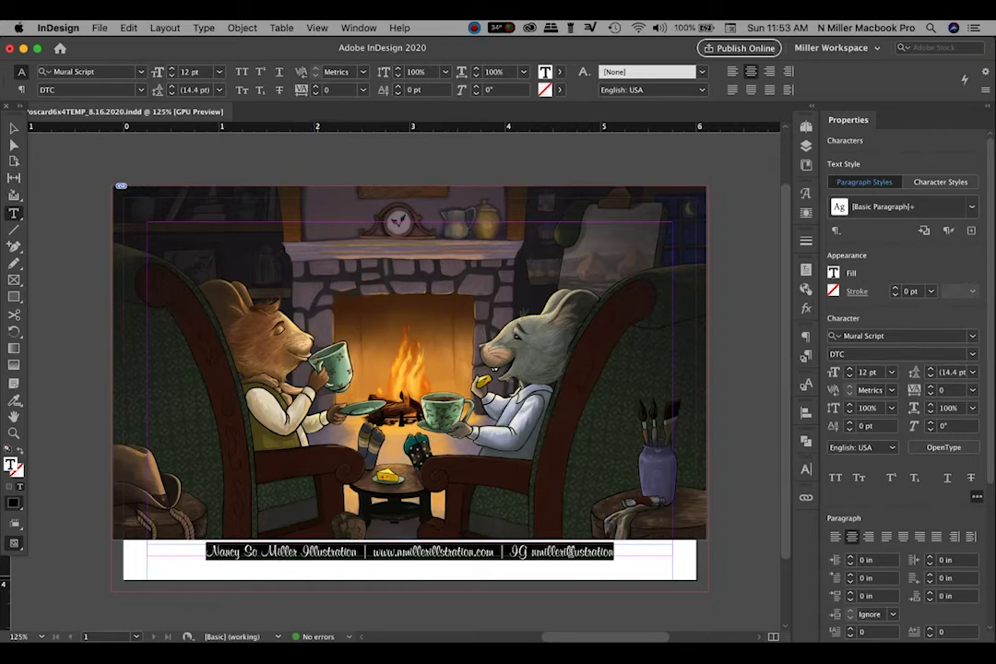
double_click(581, 552)
click(581, 552)
Try 14 pt on the contact line, then revert it to 12 pt
click(219, 71)
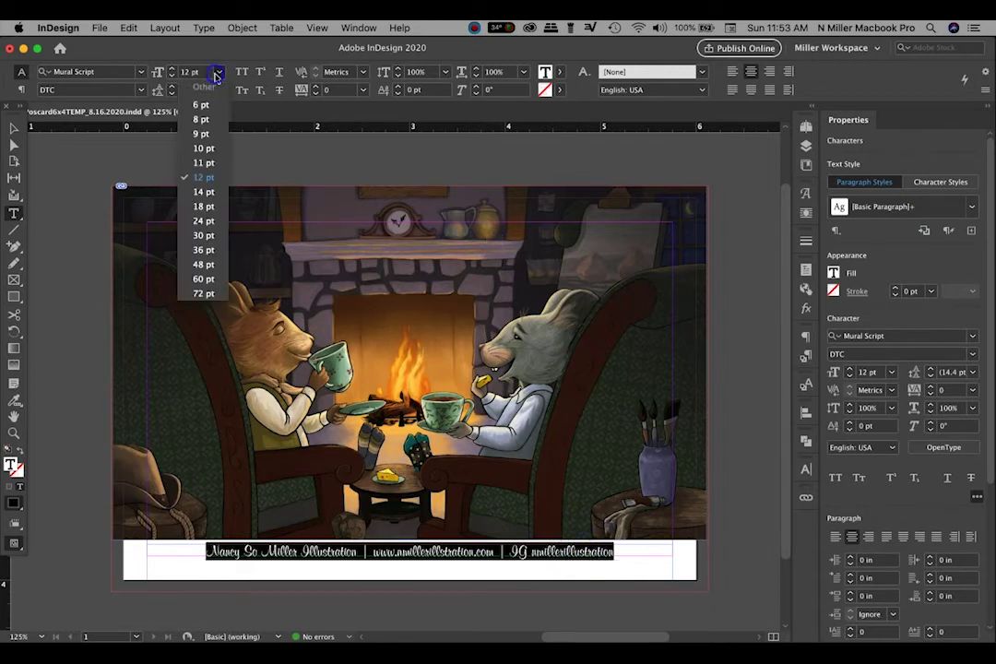
click(203, 192)
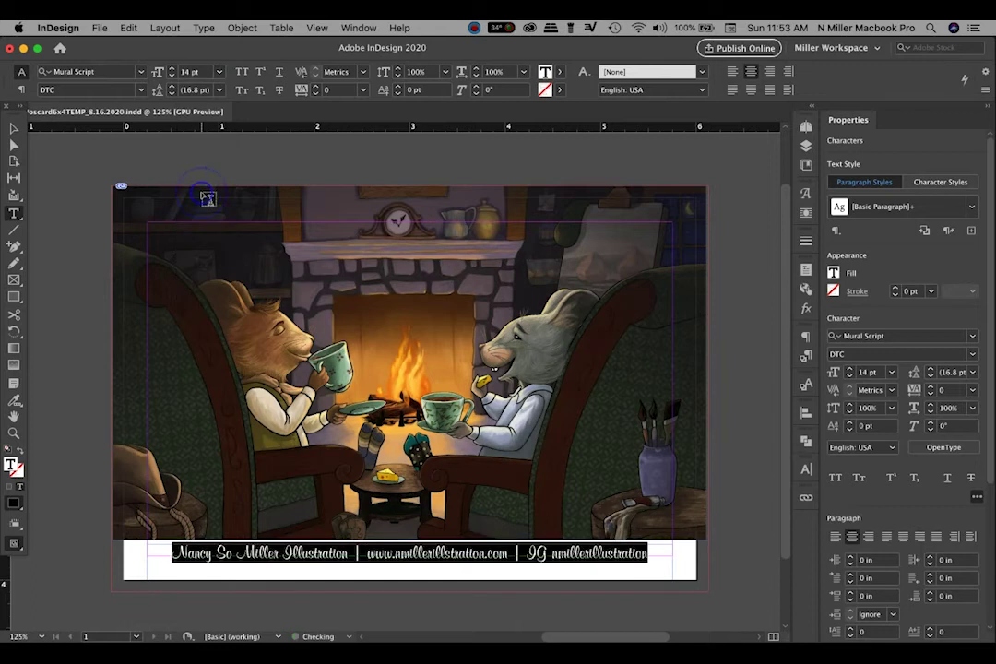
click(221, 72)
click(203, 176)
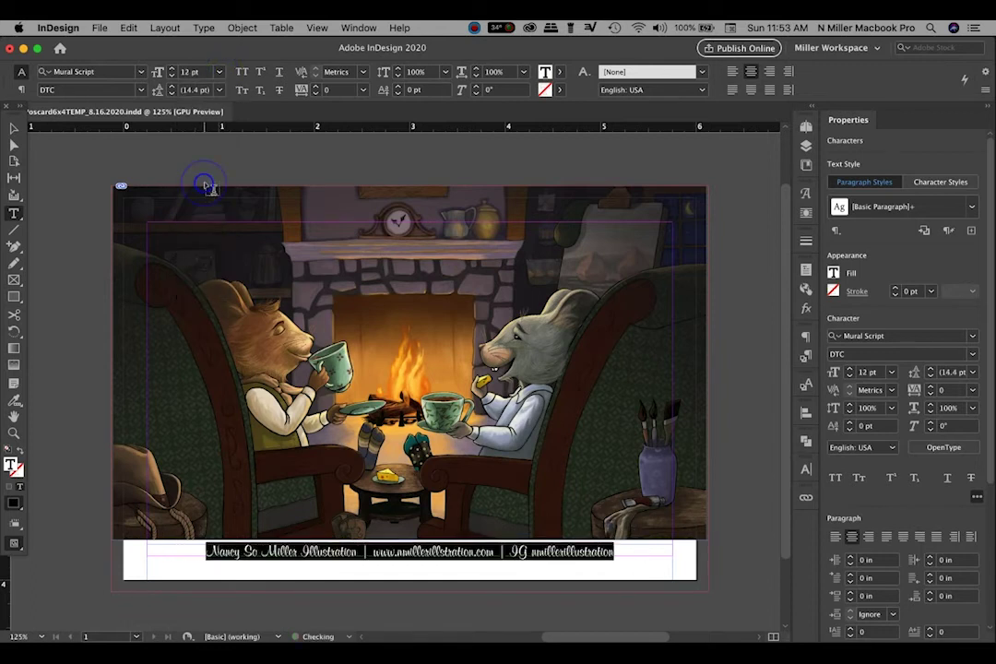
Reselect the entire Mural Script contact line in the white strip
click(398, 554)
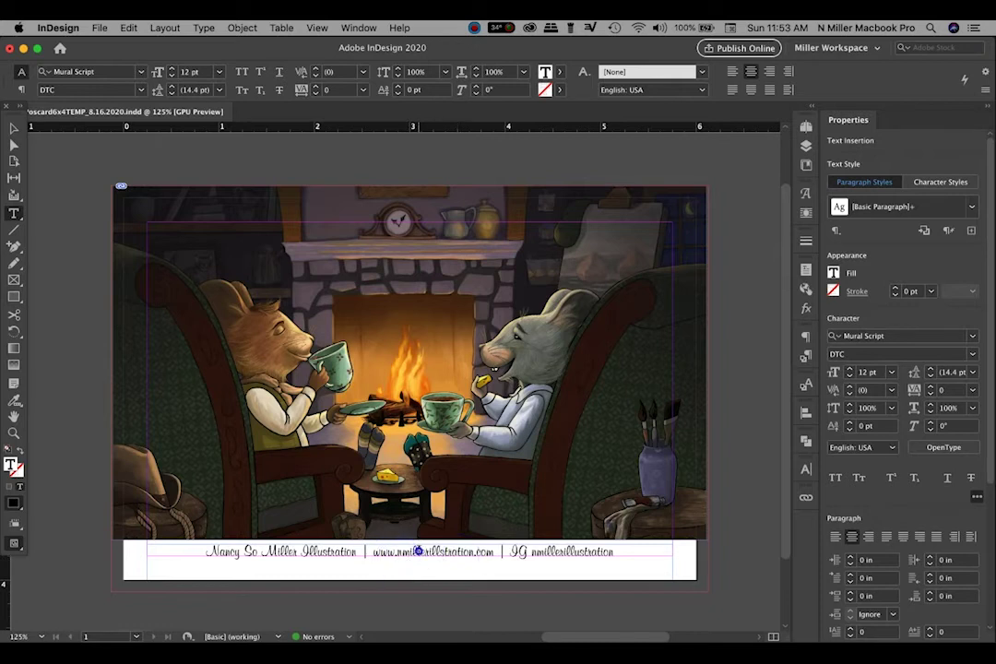
triple_click(419, 551)
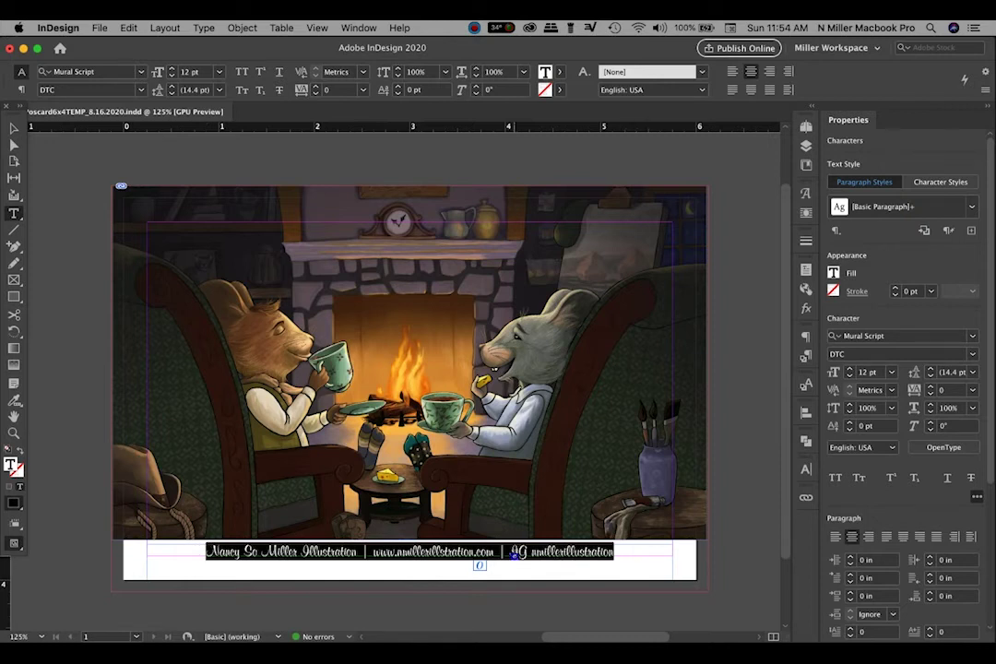
click(519, 552)
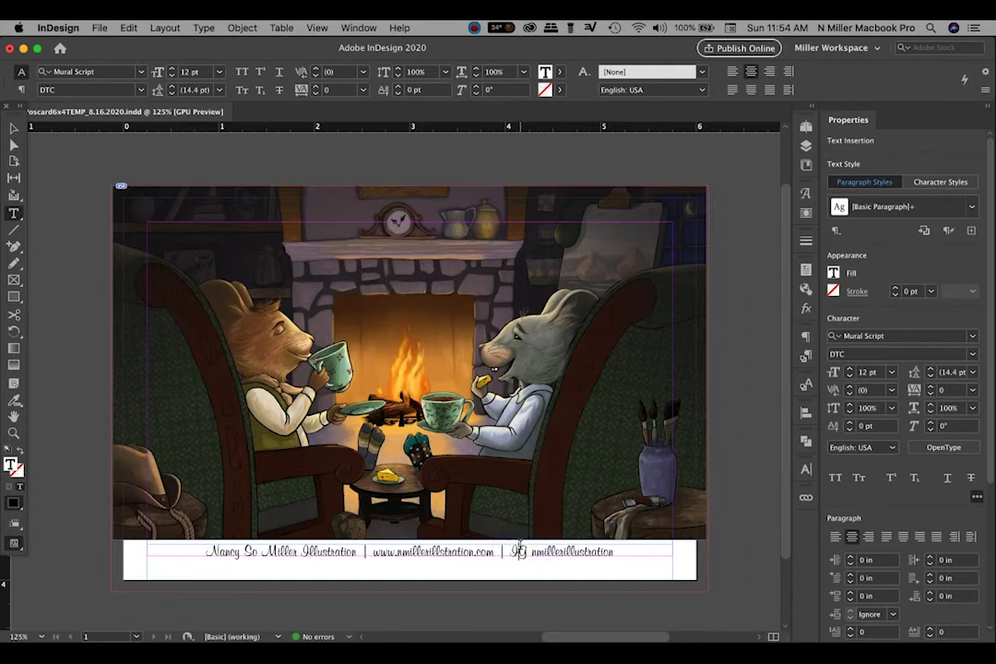
triple_click(520, 552)
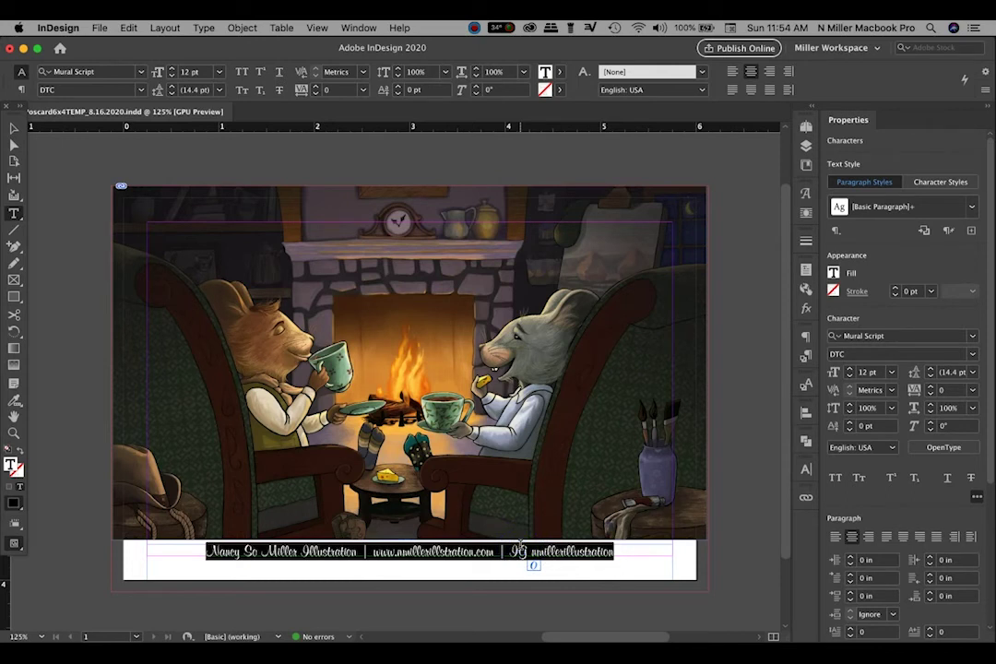
Set the contact line's tracking to 10, then to 50 from the presets
click(359, 27)
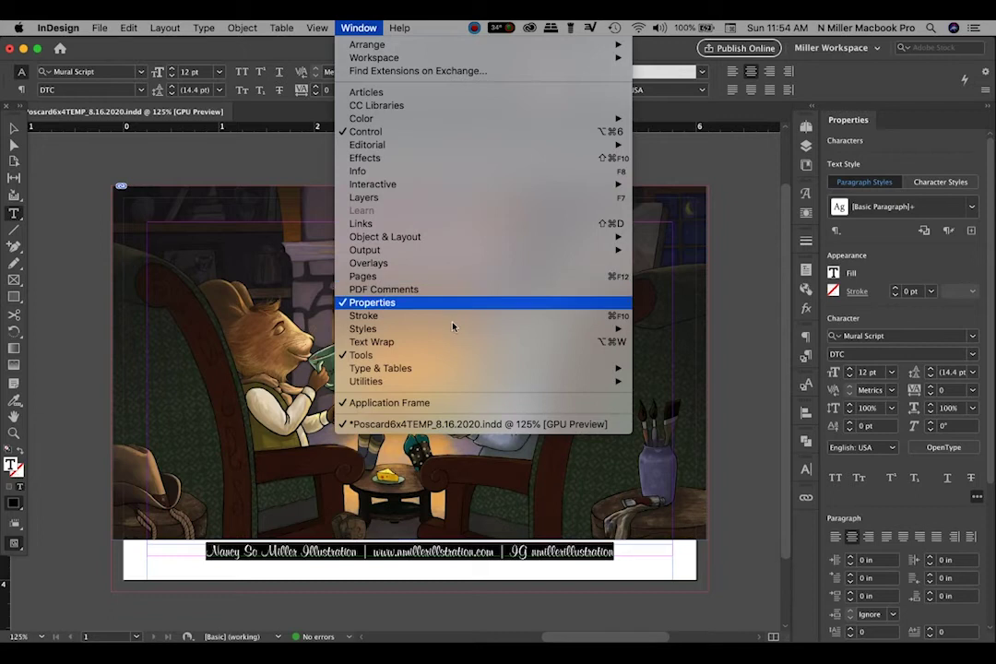
mouse_move(380, 368)
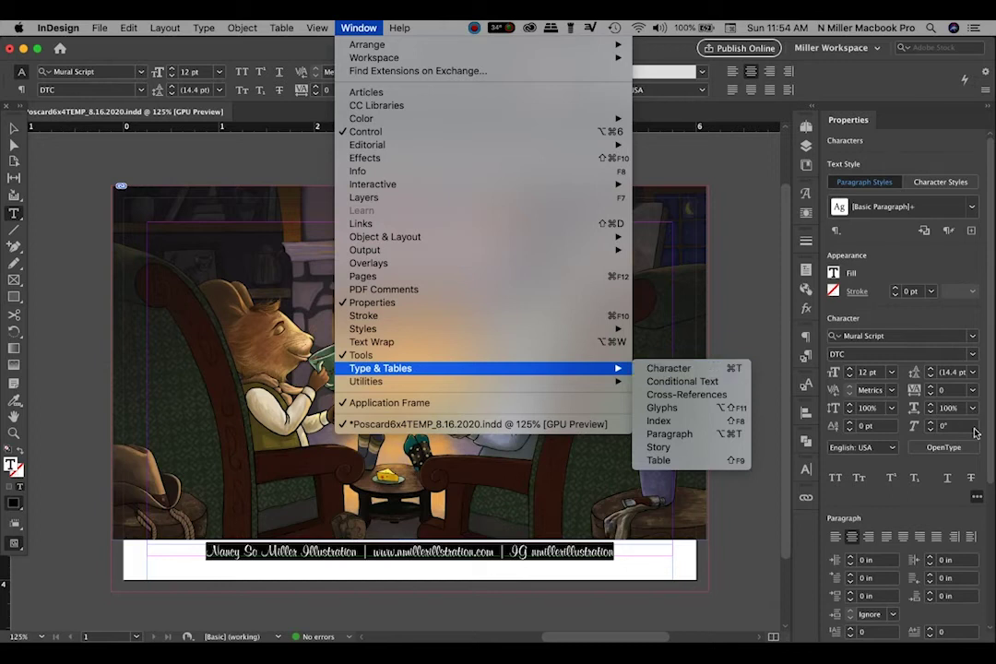
click(903, 512)
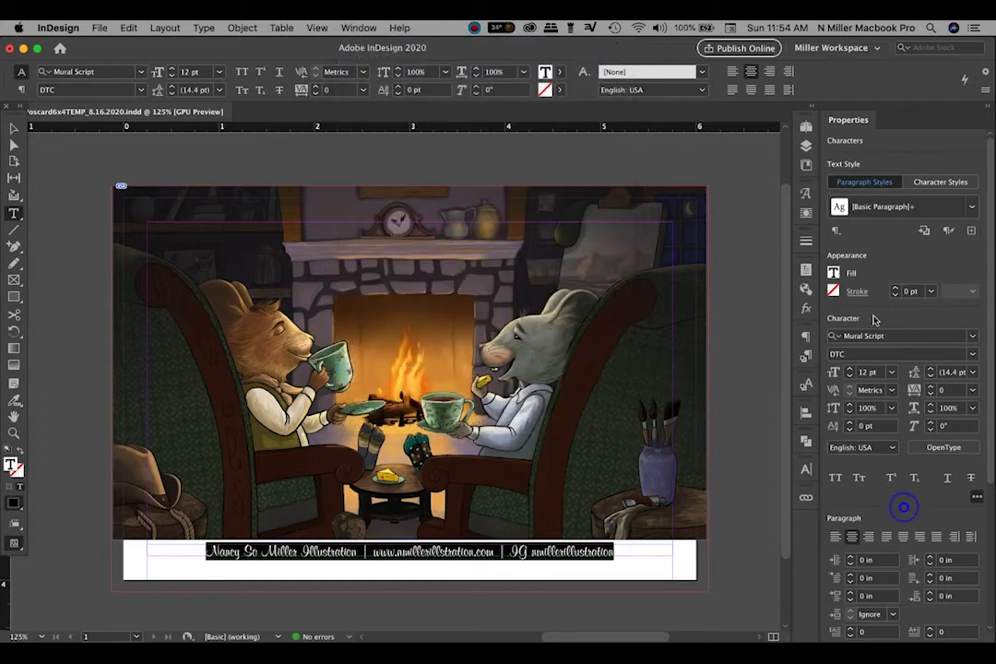
click(944, 389)
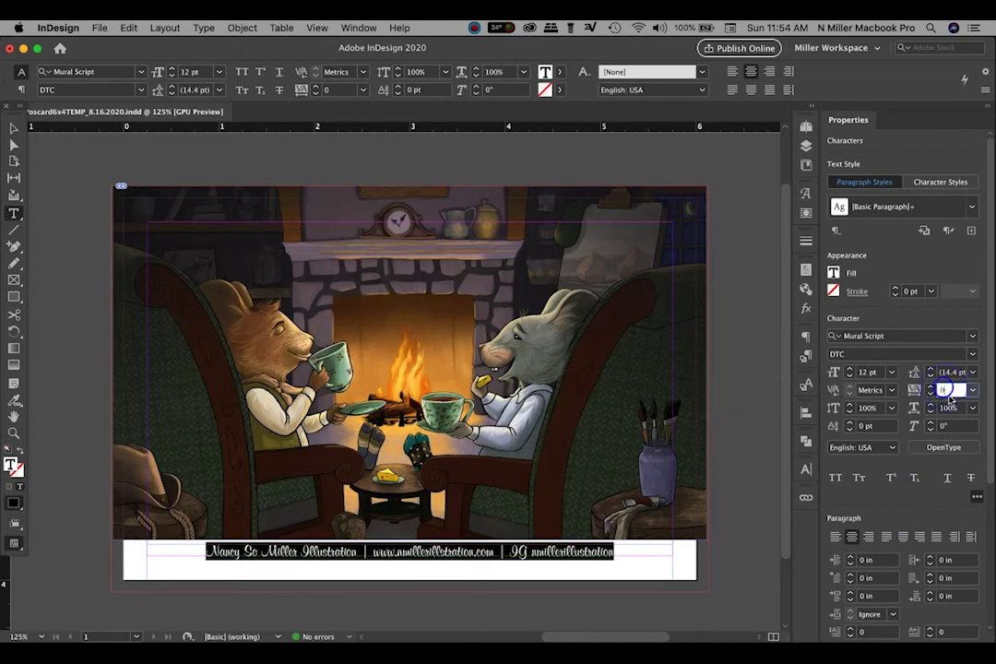
text(0)
key(Return)
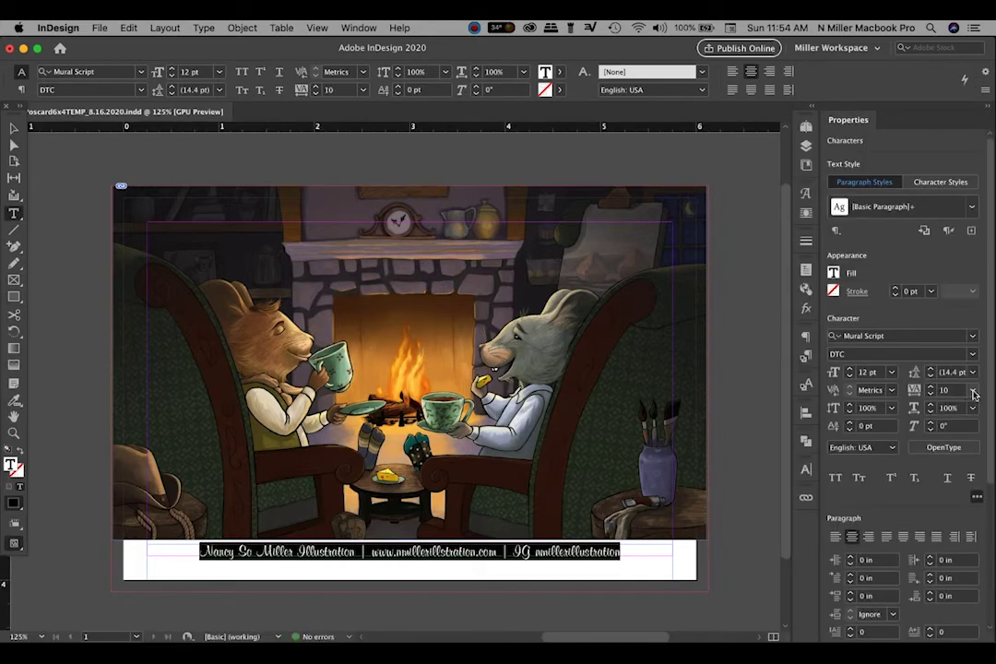
click(974, 394)
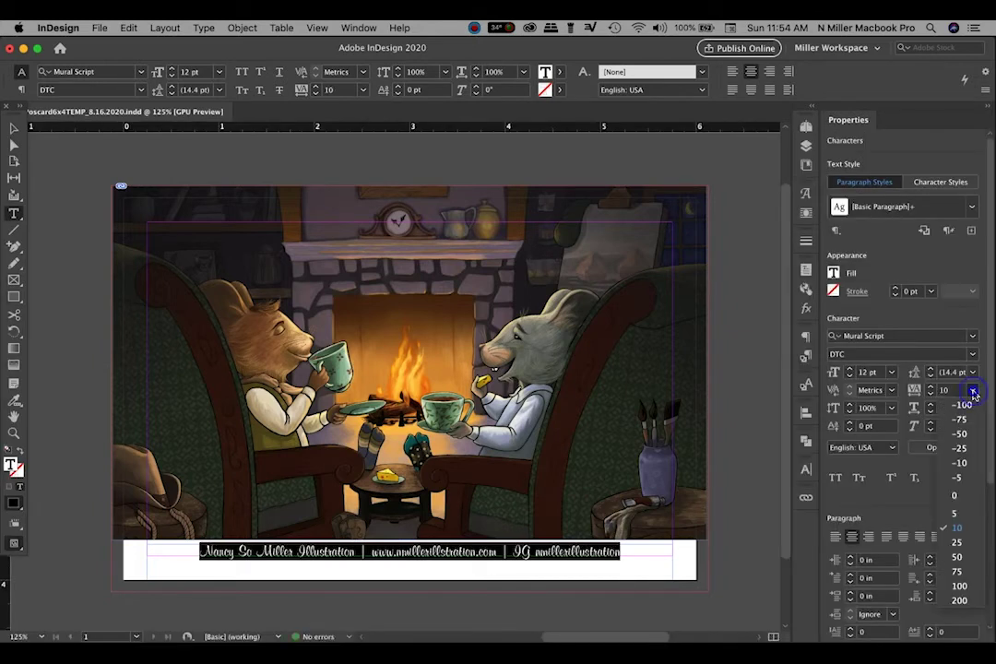
click(966, 558)
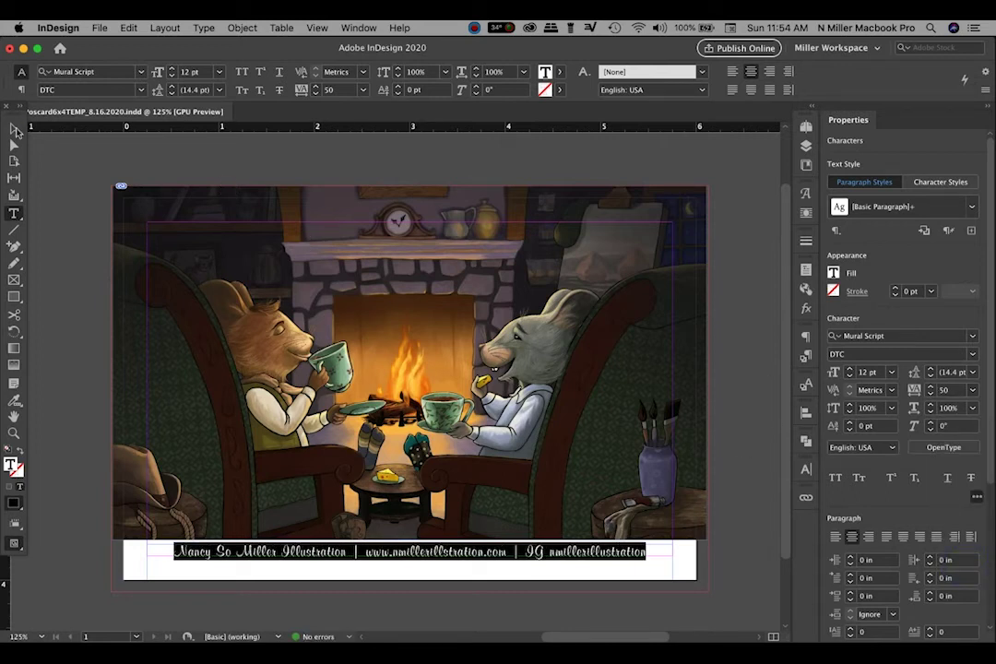
click(13, 129)
In Preview mode, nudge the contact line's text frame down slightly
click(37, 152)
key(w)
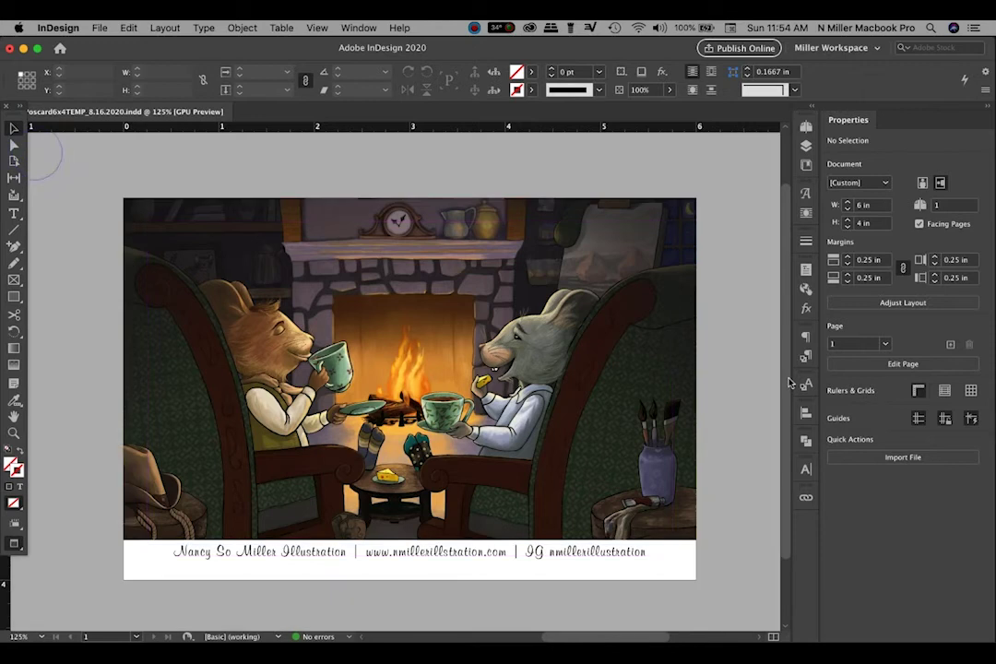
click(505, 553)
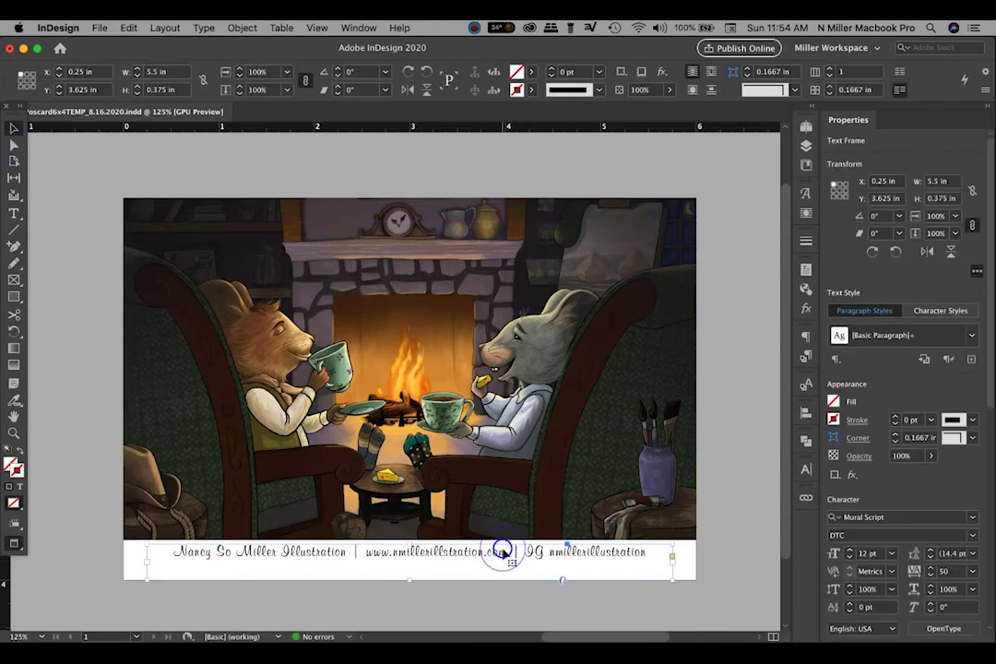
key(Down)
key(Down)
key(Down)
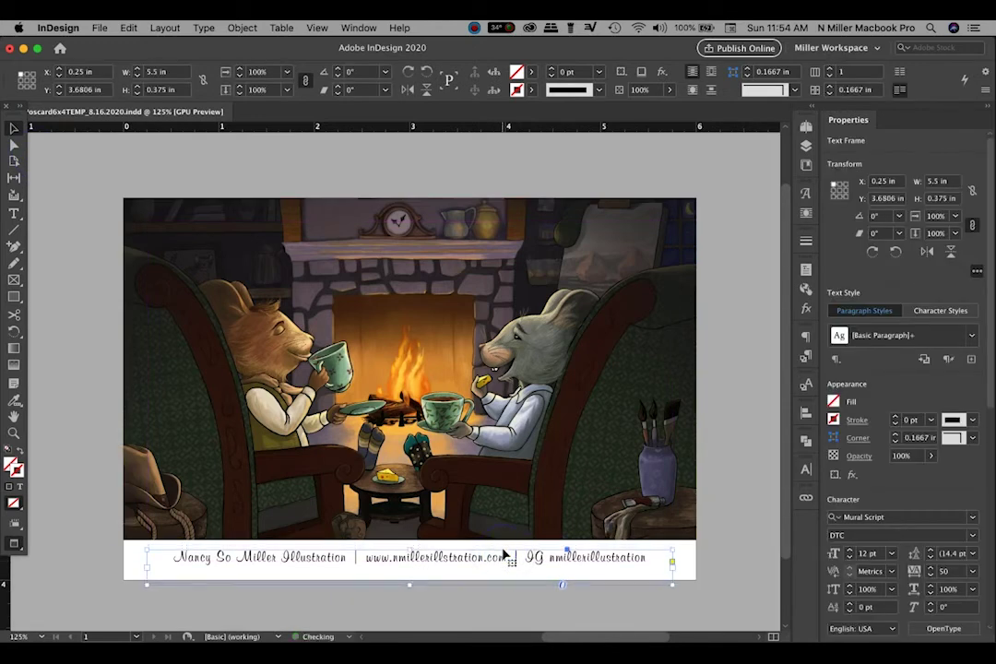
click(750, 502)
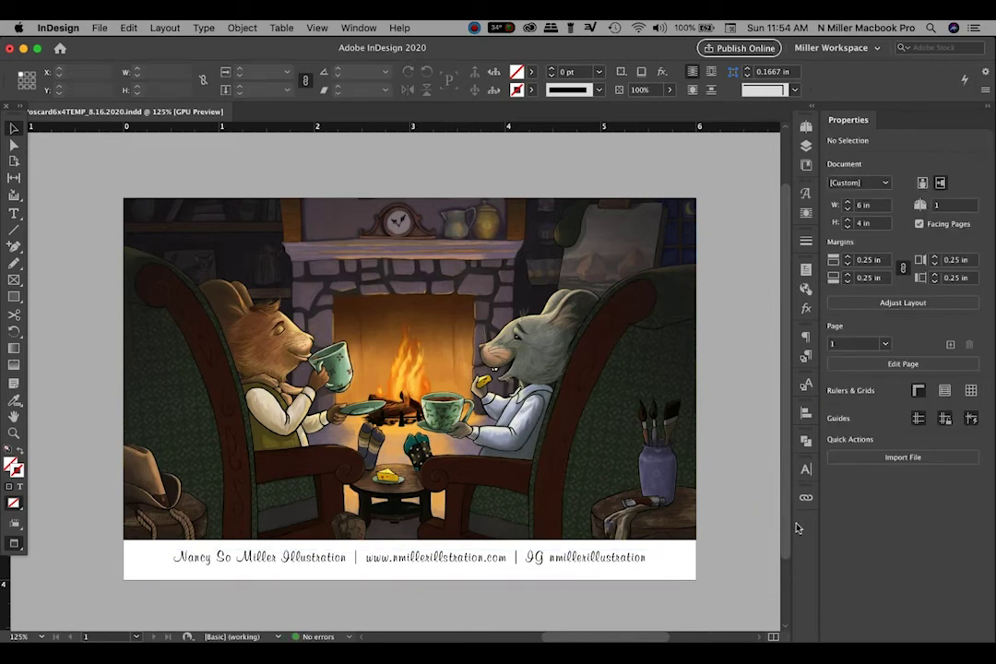
Recheck the guide-free preview and nudge the footer text frame back up slightly
key(w)
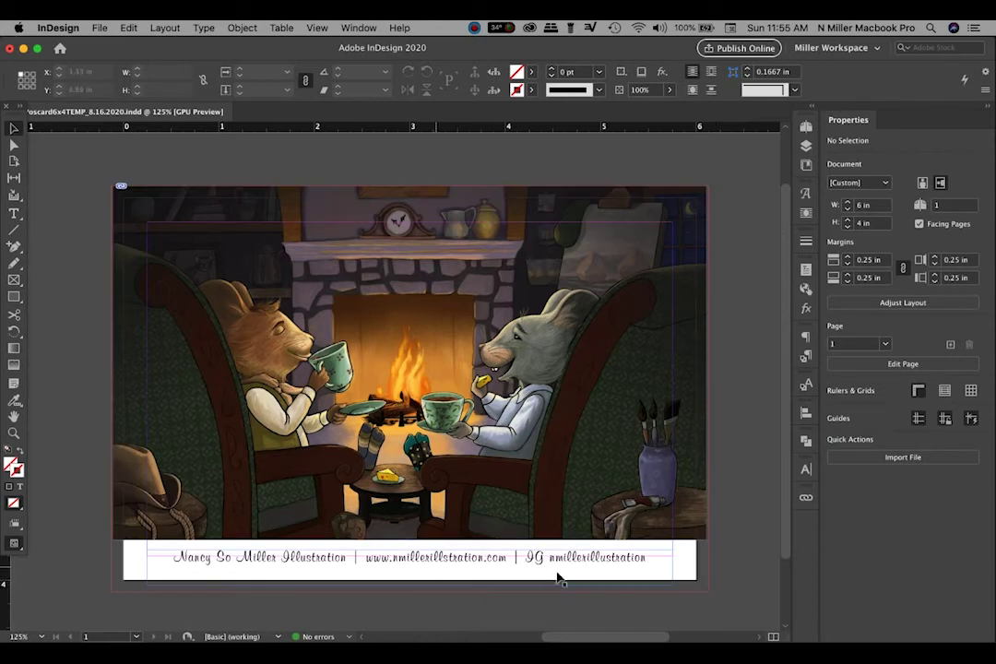
key(w)
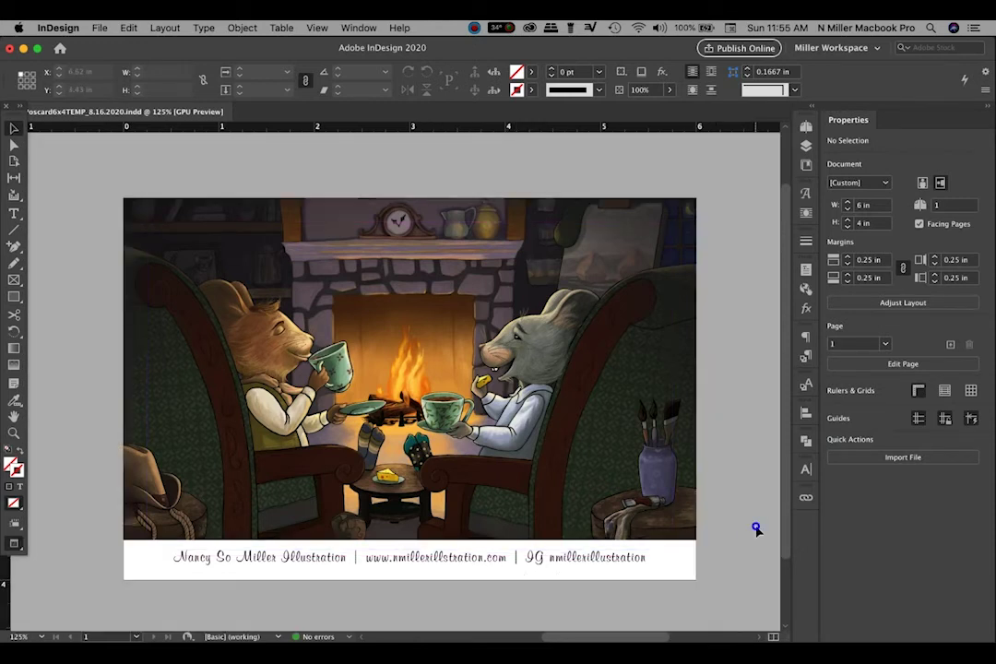
click(638, 561)
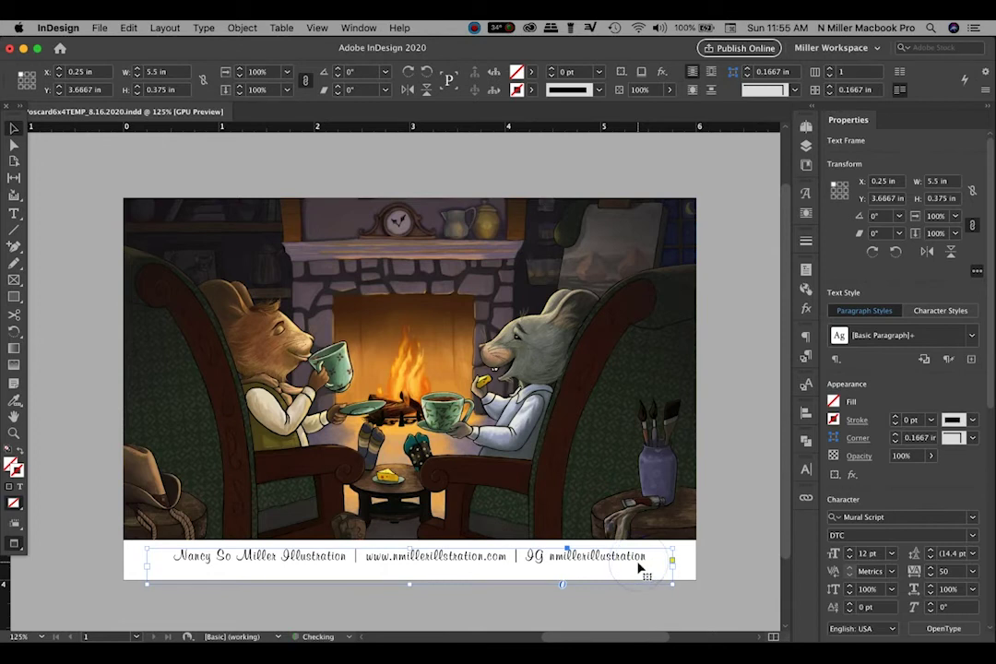
click(737, 522)
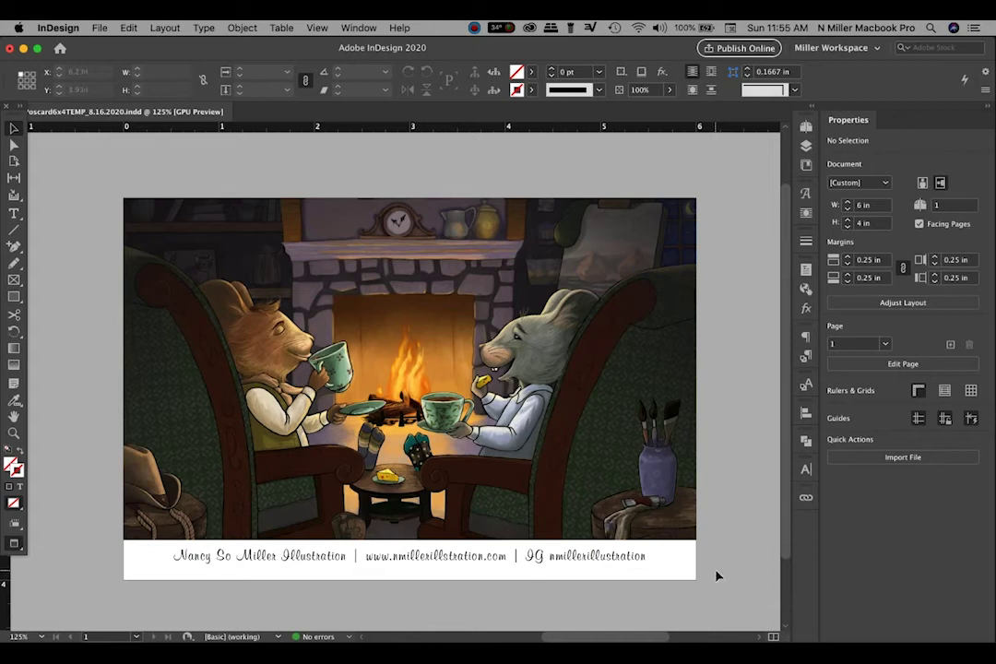
click(557, 565)
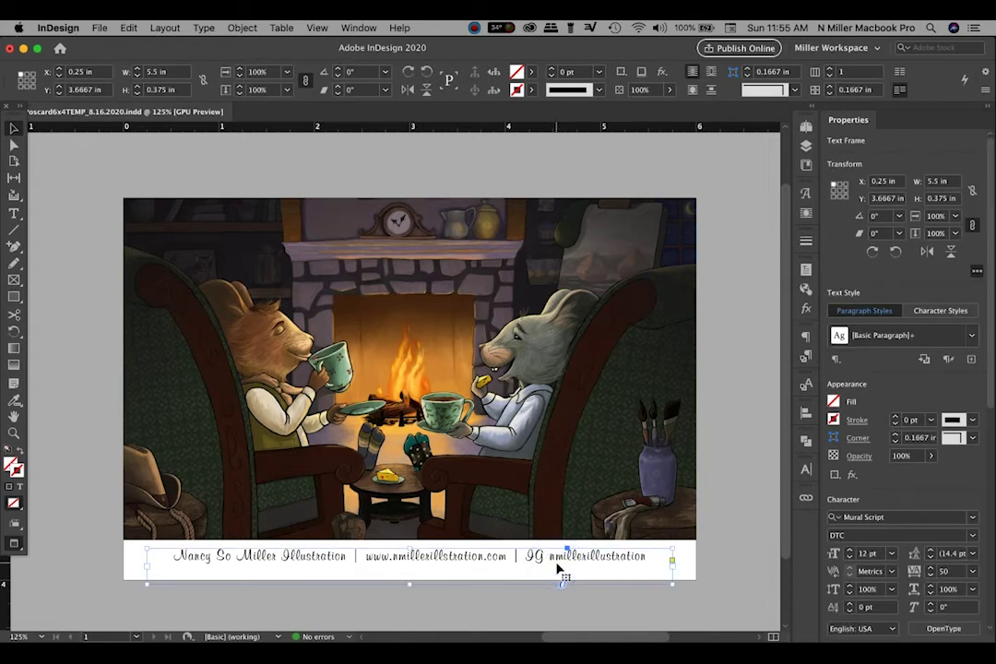
key(Up)
click(722, 477)
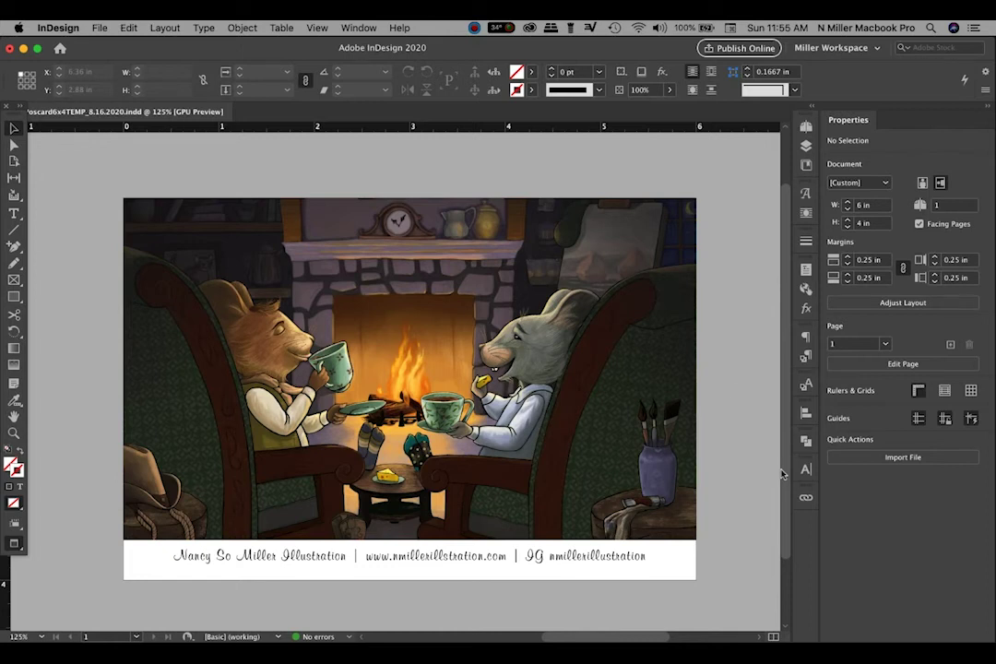
click(99, 27)
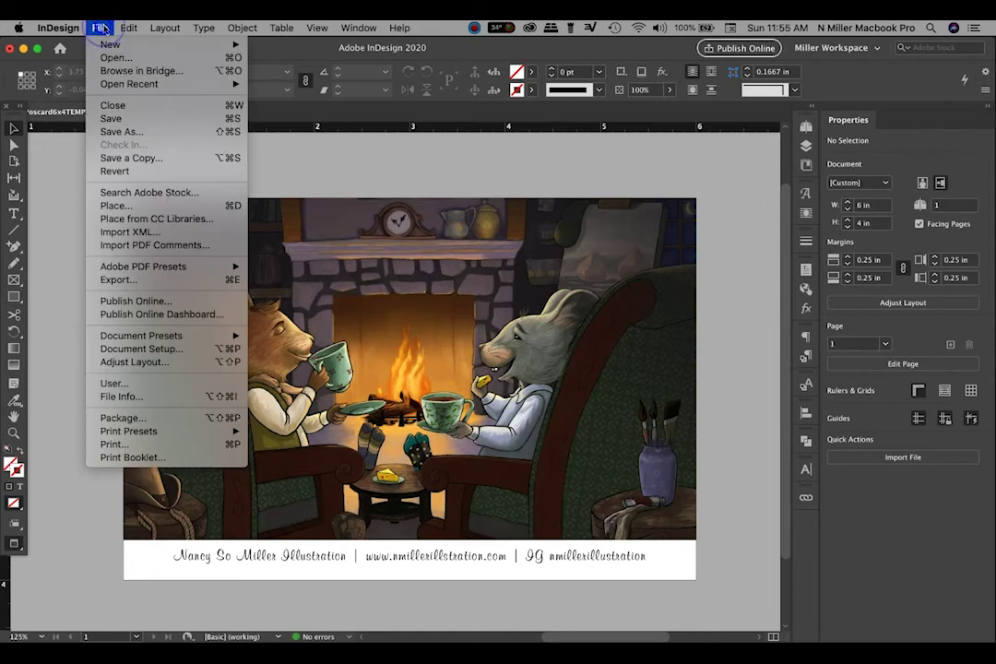
Export the postcard to the Desktop as Adobe PDF (Print), reaching the PDF/X-1a:2001 settings
click(164, 282)
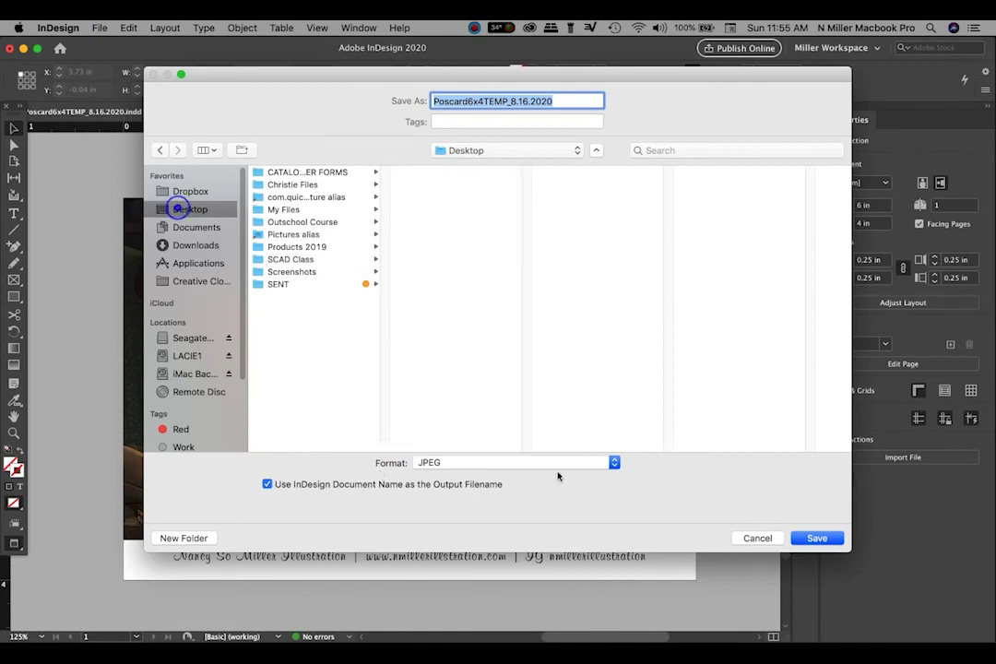
click(556, 462)
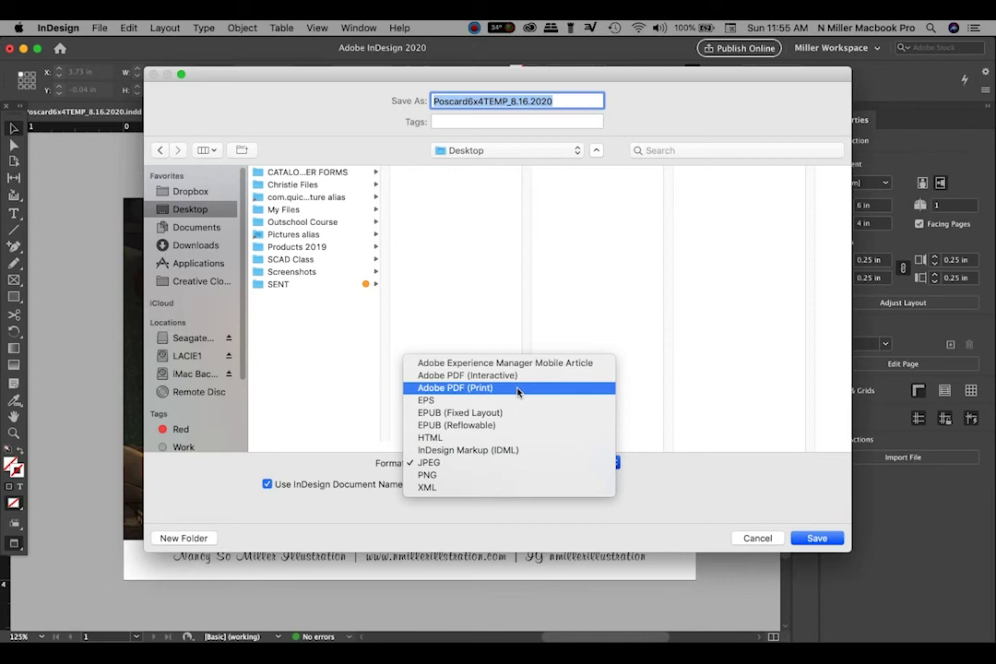
click(517, 388)
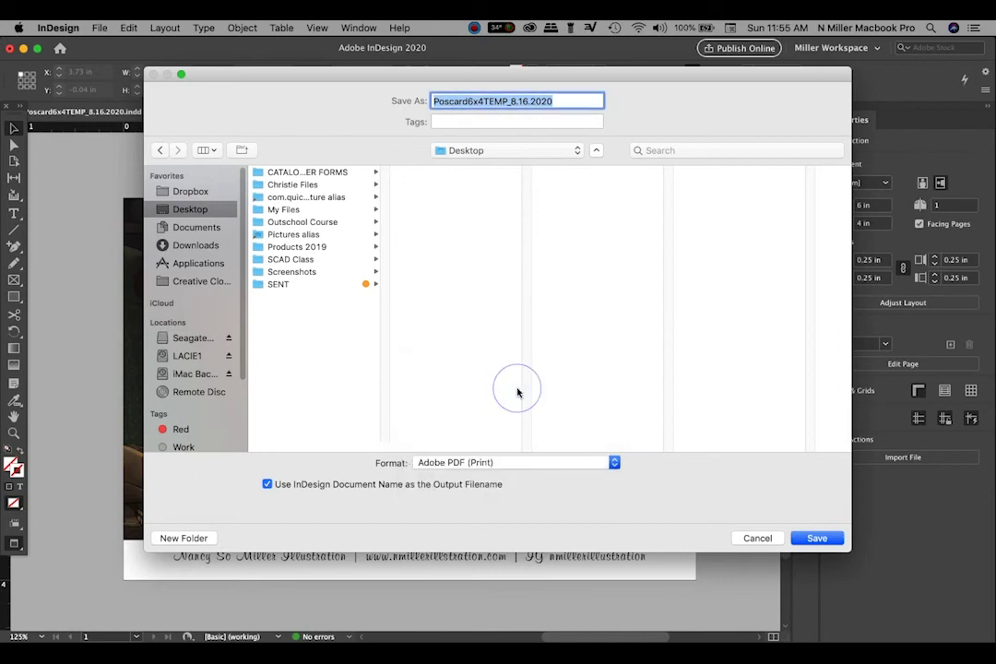
click(819, 540)
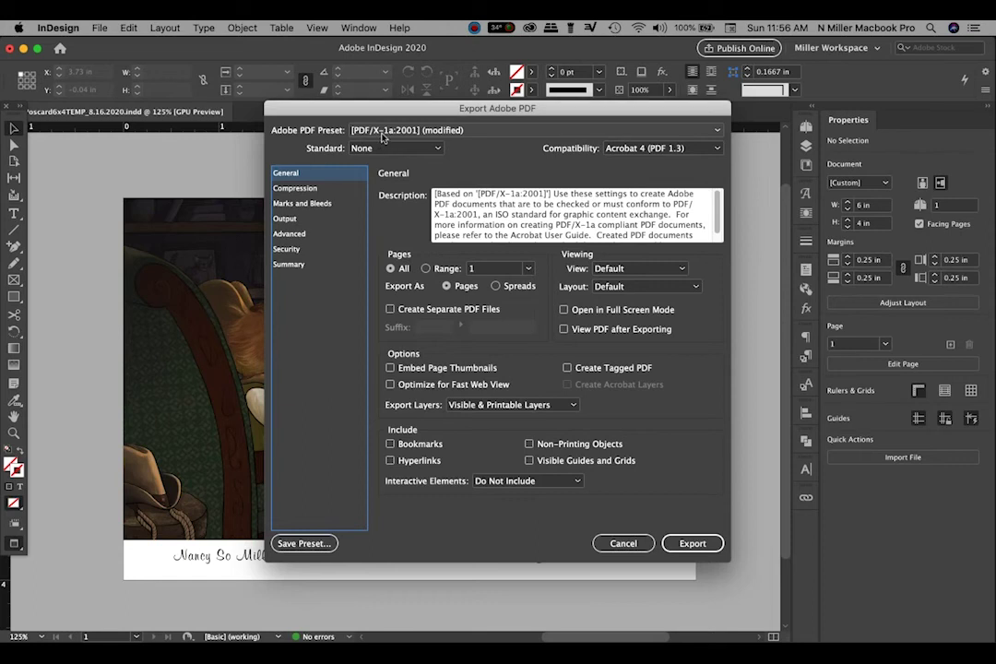
Review the compression, marks and bleed, output and advanced panels, then export the PDF
click(333, 189)
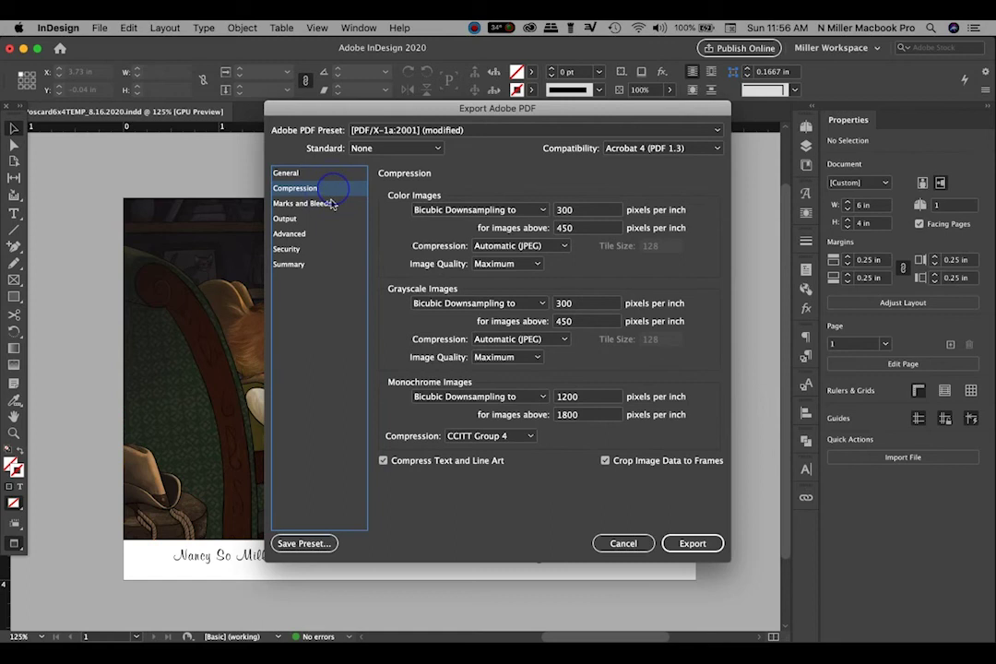
click(318, 172)
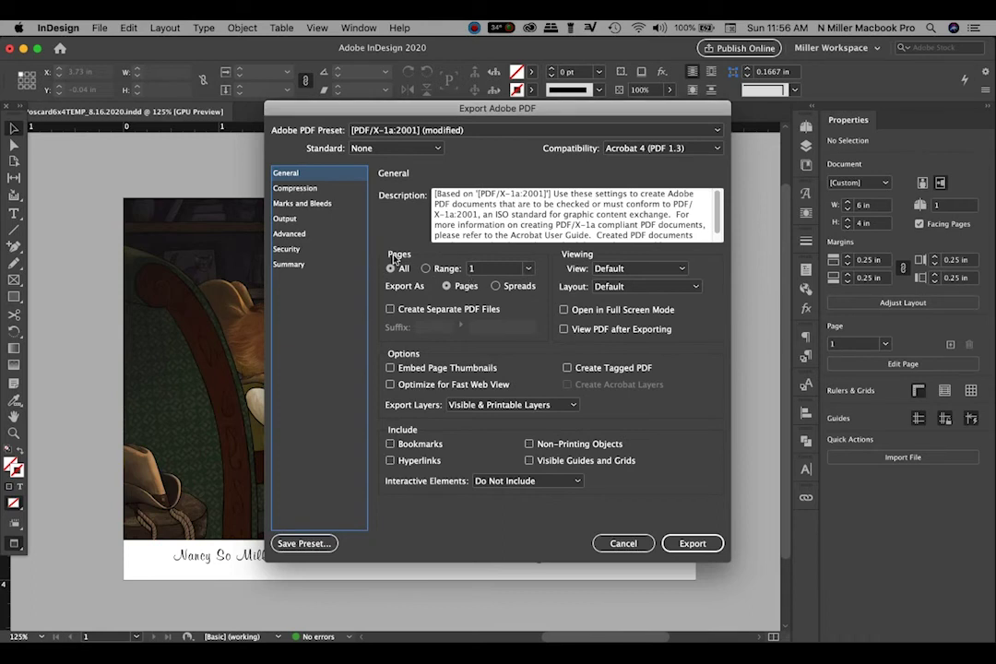
click(311, 189)
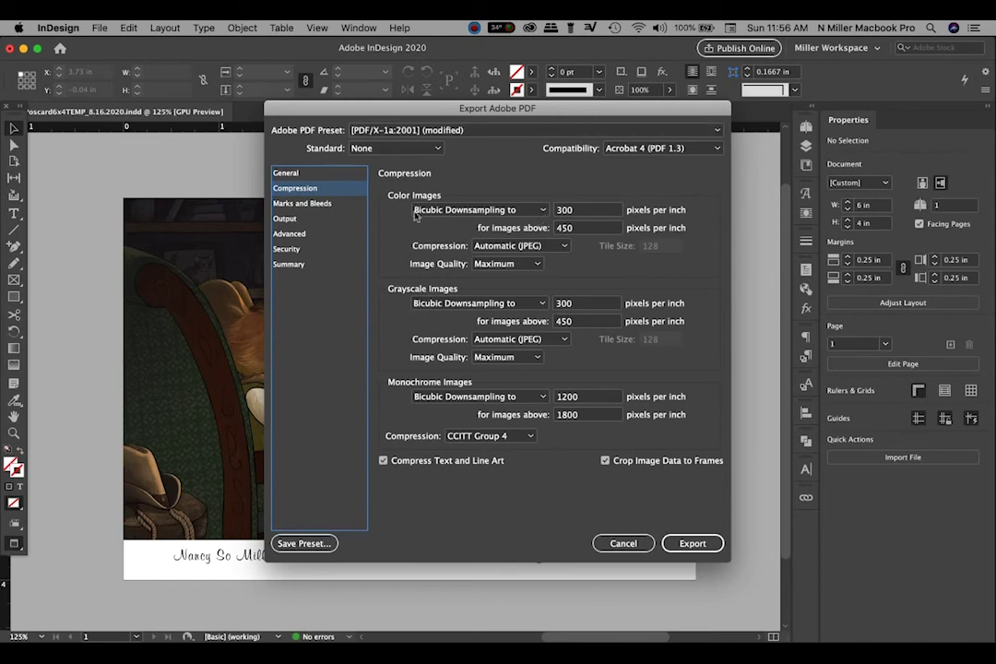
click(358, 204)
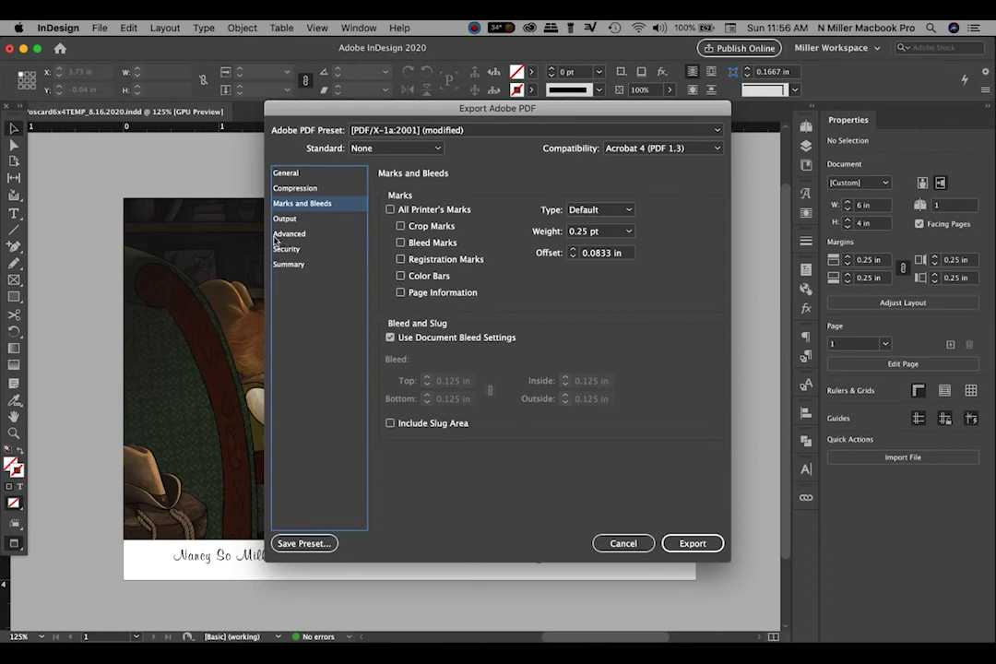
click(315, 219)
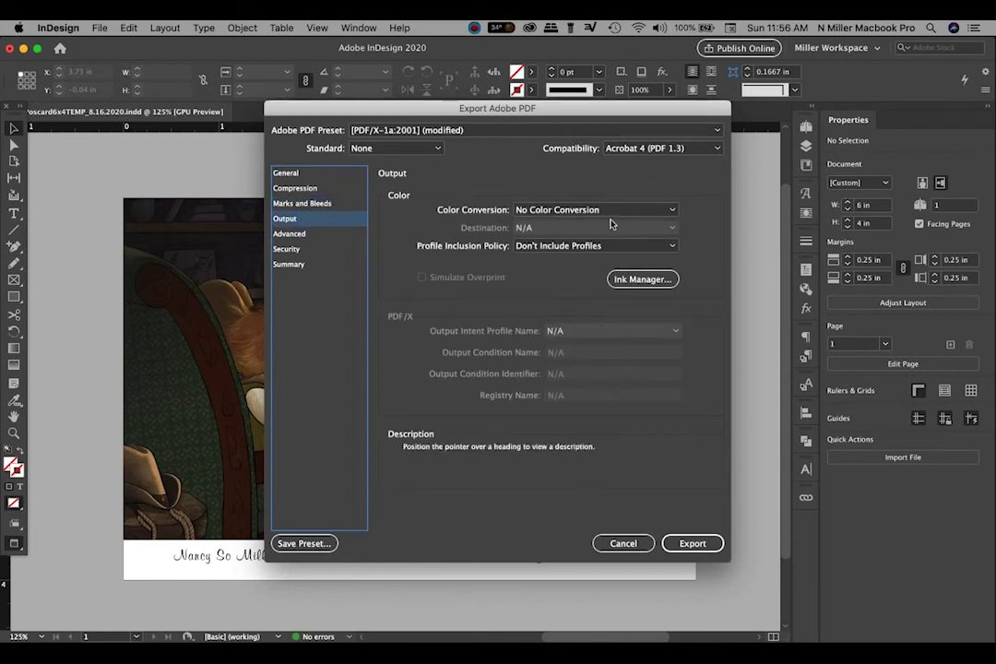
click(289, 234)
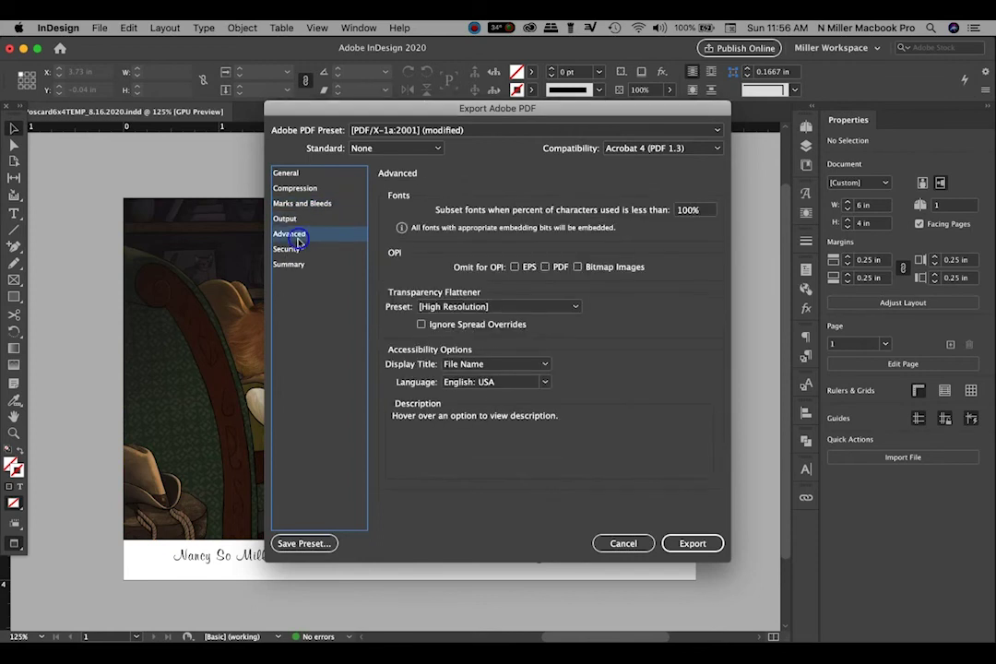
click(696, 543)
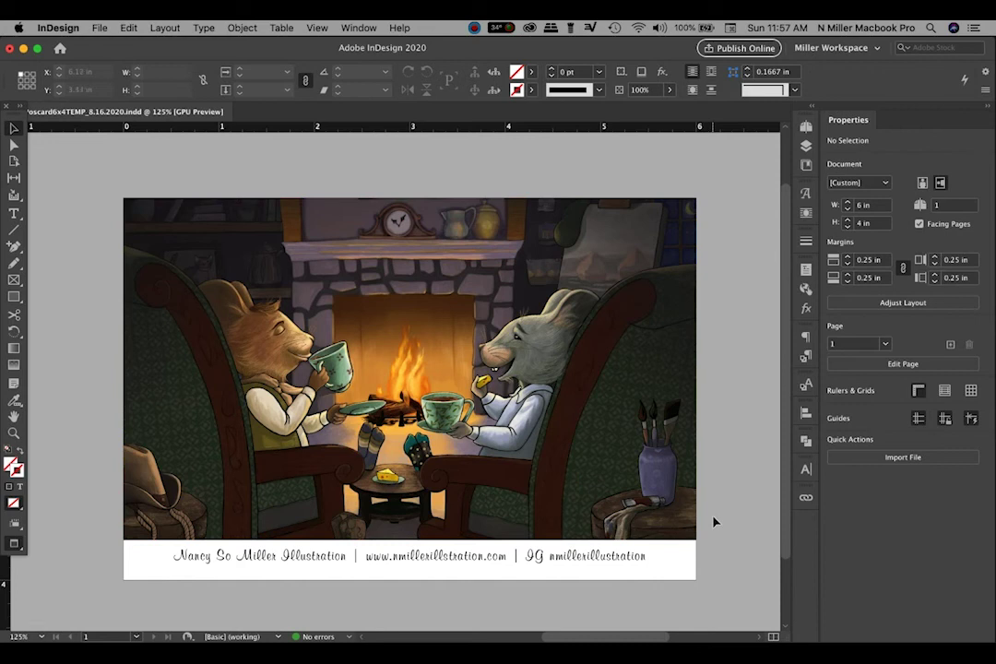
click(713, 522)
Close Poscard6x4TEMP_8.16.2020.pdf in Acrobat, minimize Acrobat, and restore InDesign
click(23, 48)
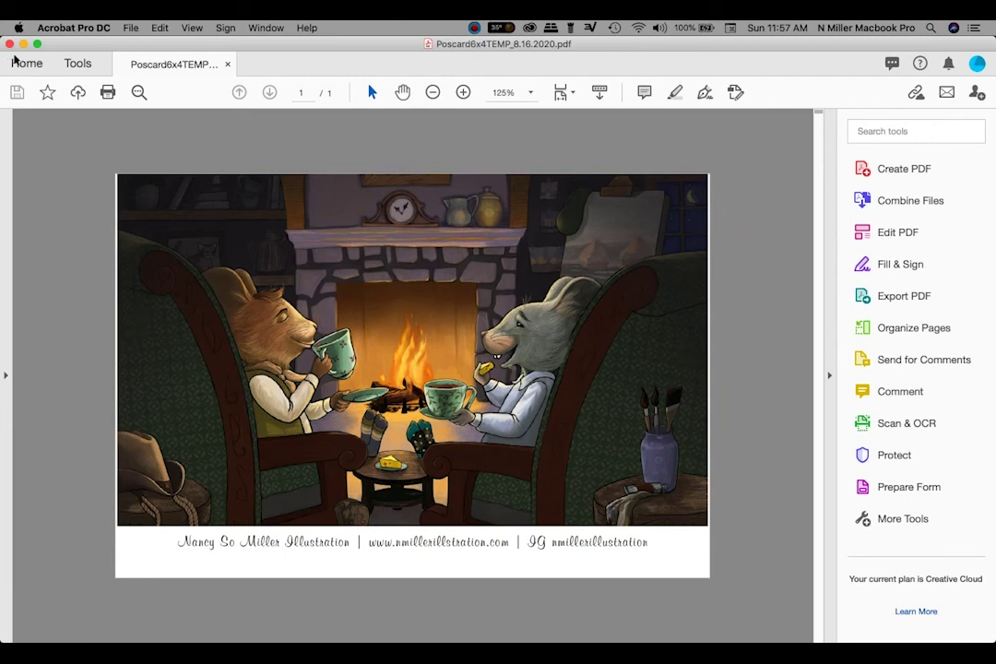
click(227, 63)
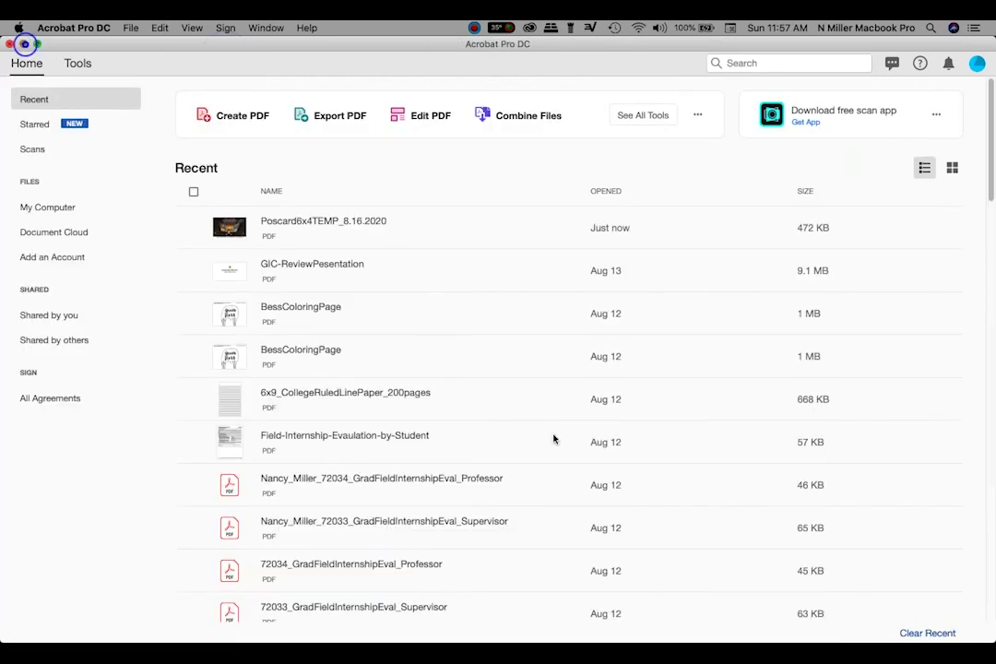
key(super+m)
click(808, 627)
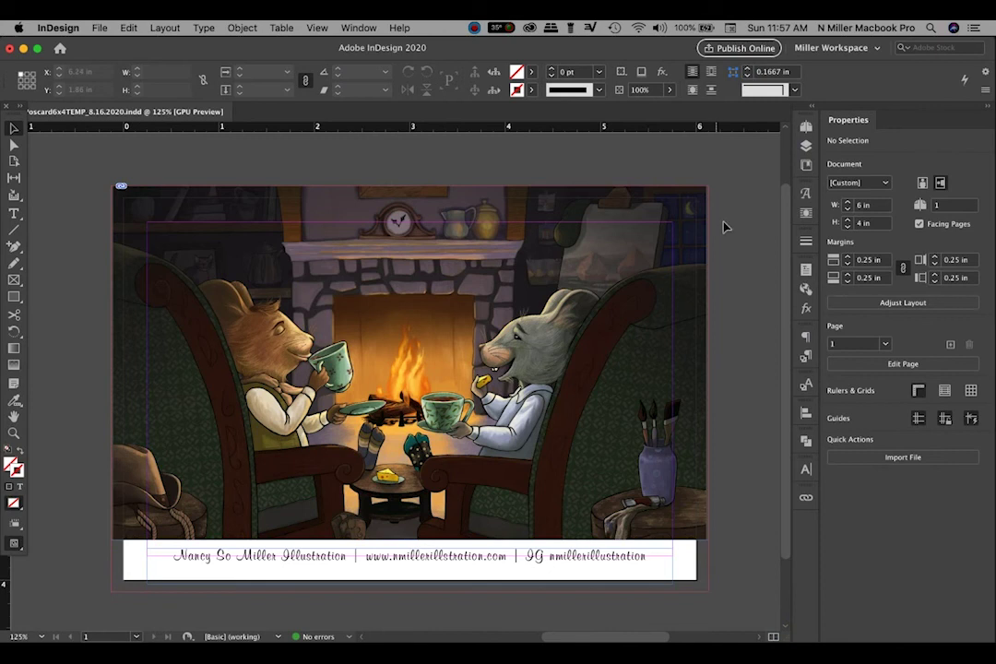
Zoom in and stretch the illustration's top-right and top-left corners out into the bleed
key(z)
click(718, 399)
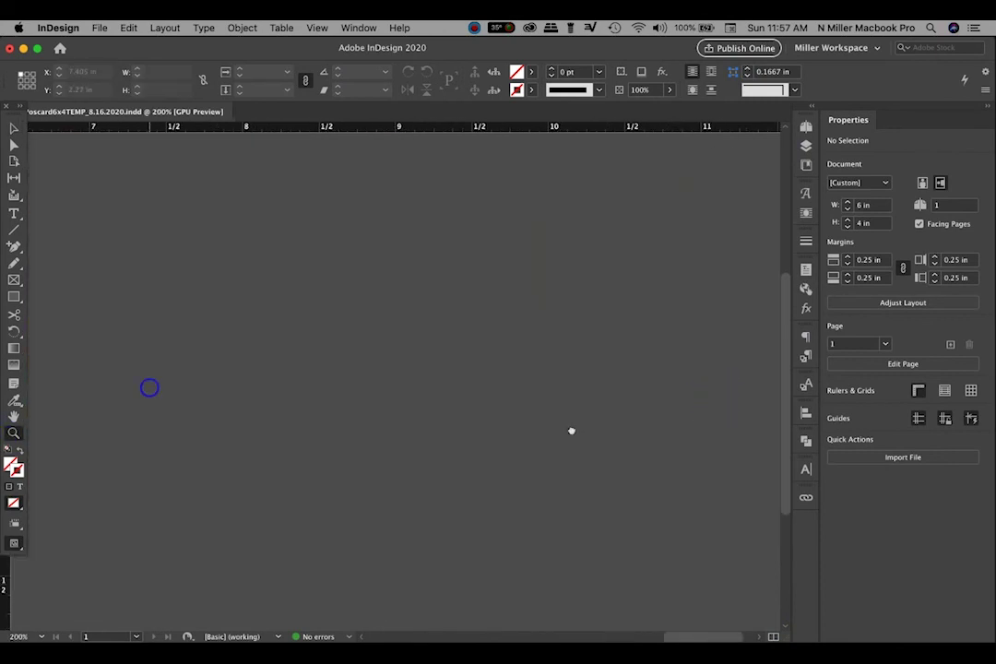
scroll(442, 369, left, 5)
scroll(516, 369, left, 5)
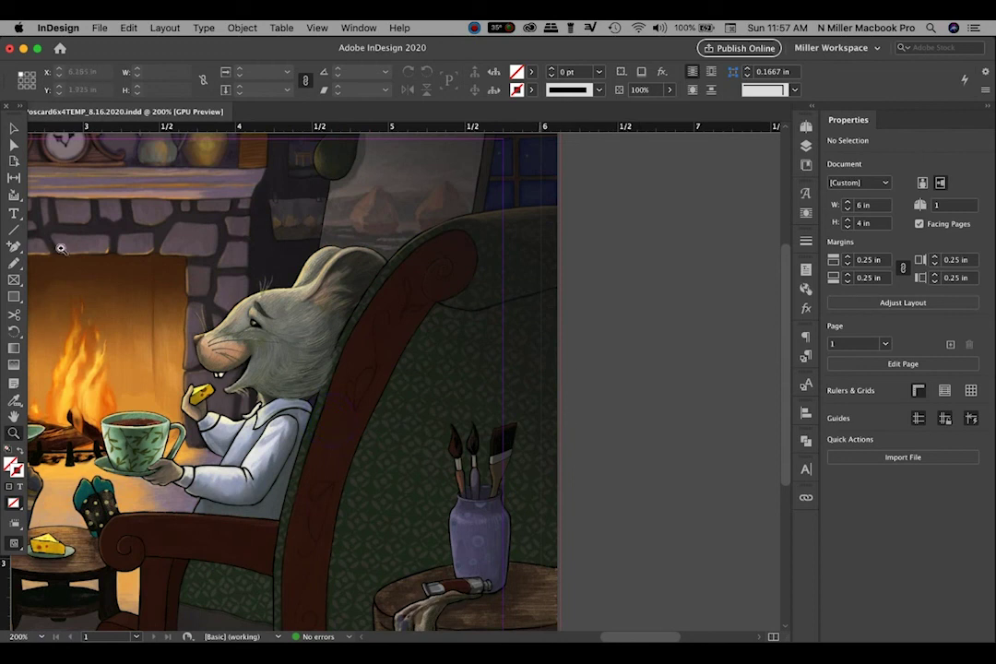
click(14, 145)
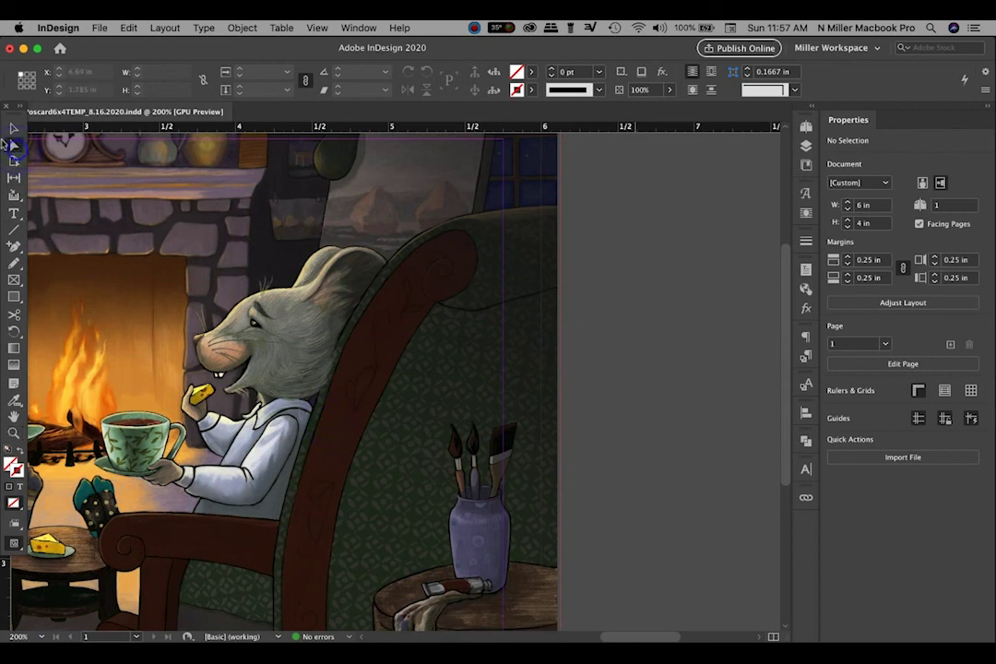
click(401, 270)
scroll(673, 388, up, 2)
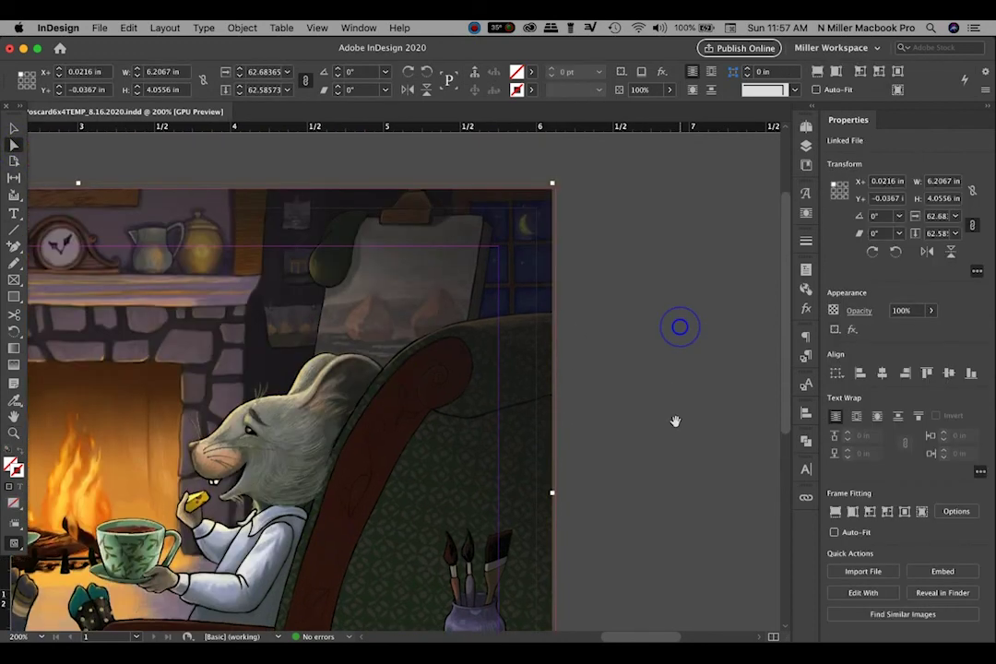
drag(551, 181, 557, 177)
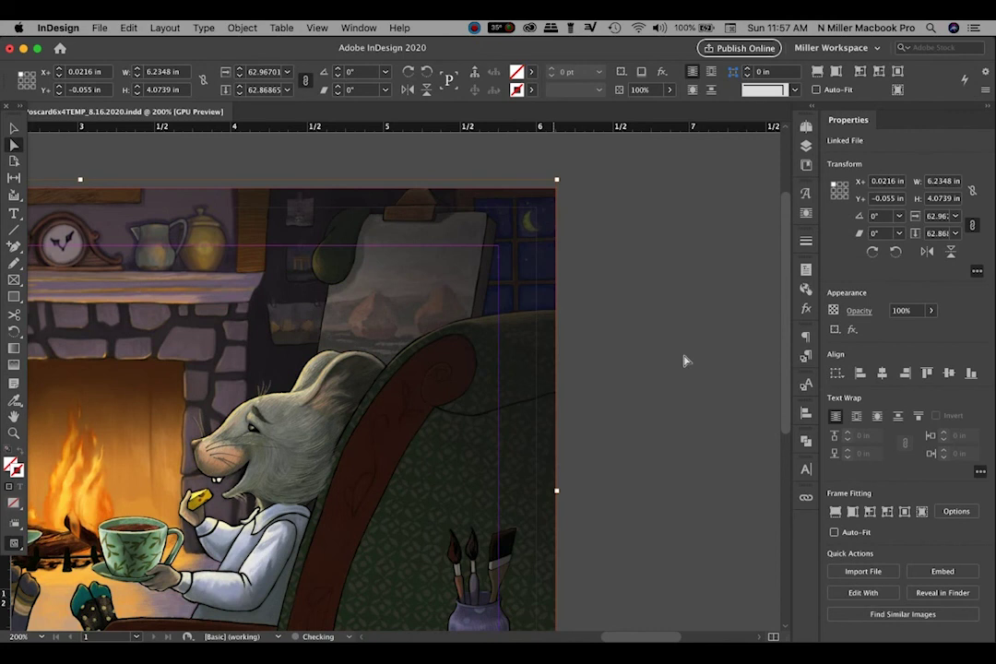
click(674, 360)
scroll(389, 411, left, 10)
scroll(467, 418, down, 2)
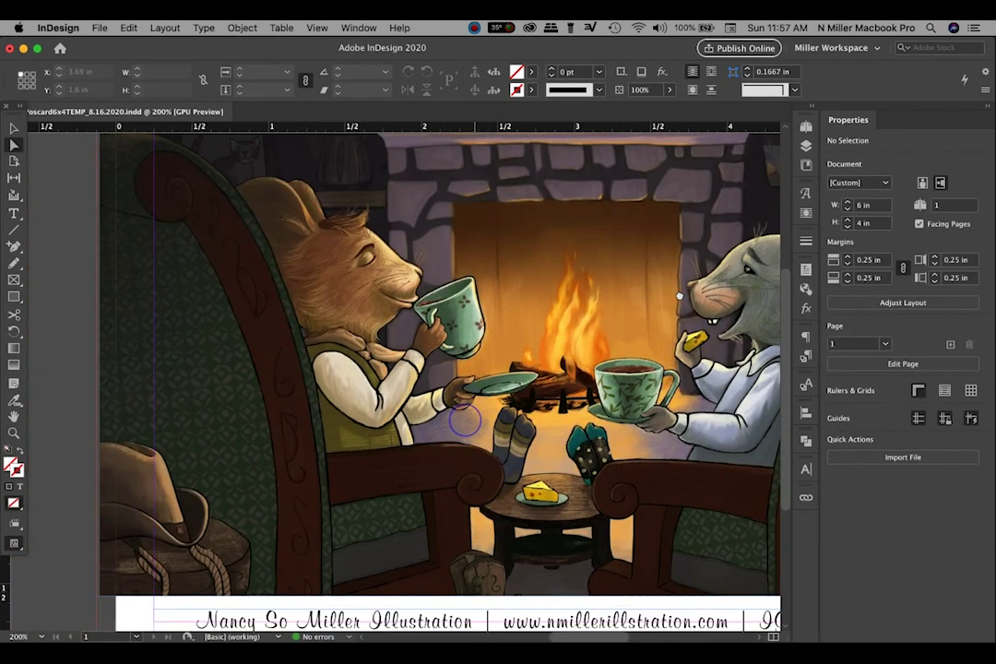
scroll(415, 369, up, 2)
scroll(304, 309, up, 4)
scroll(304, 309, left, 5)
click(260, 210)
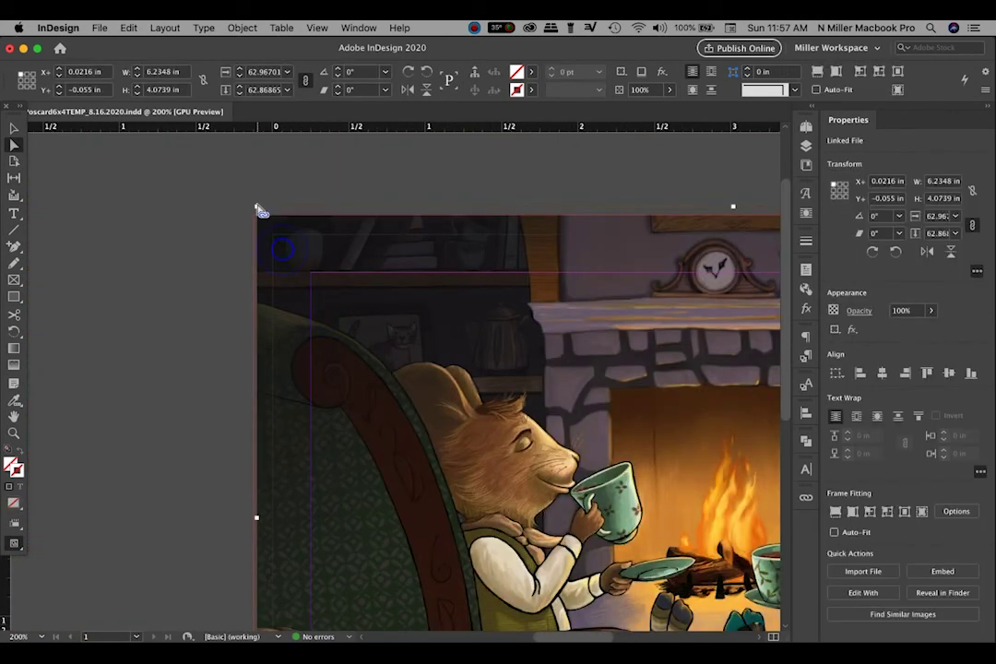
drag(259, 206, 255, 199)
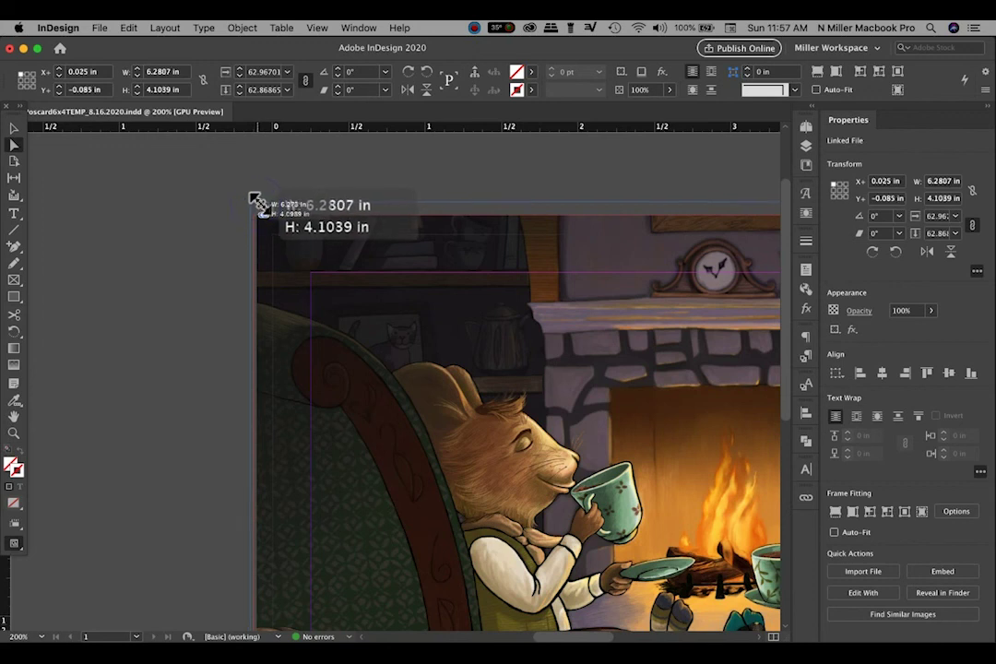
scroll(579, 415, right, 10)
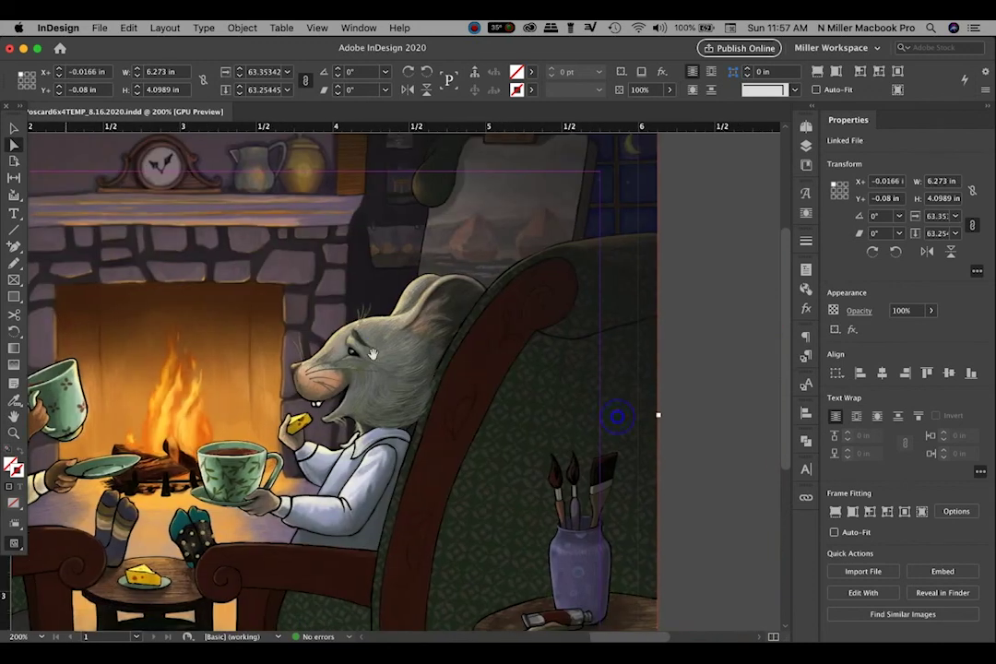
scroll(374, 355, up, 2)
scroll(370, 356, down, 2)
scroll(369, 356, down, 2)
scroll(370, 356, down, 2)
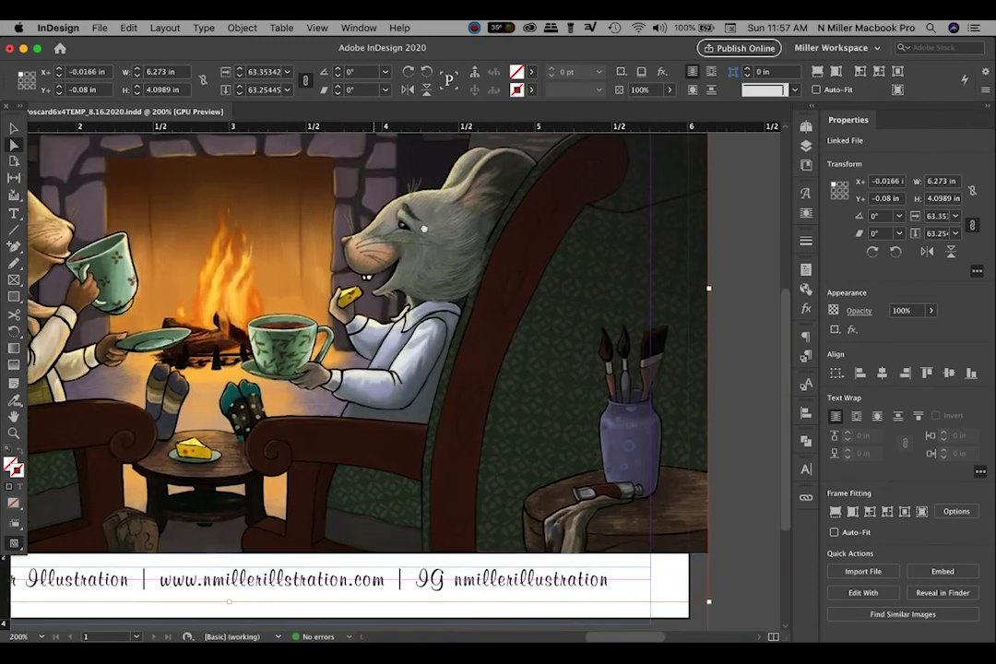
click(751, 418)
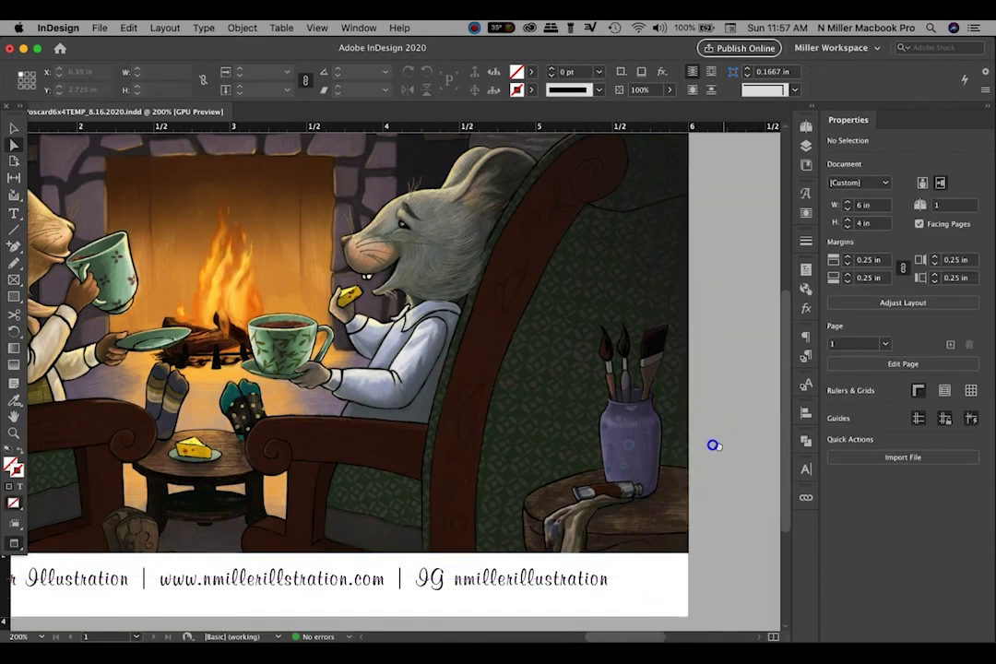
scroll(713, 444, left, 2)
scroll(714, 444, up, 2)
scroll(653, 529, up, 3)
scroll(640, 451, right, 5)
scroll(640, 450, left, 3)
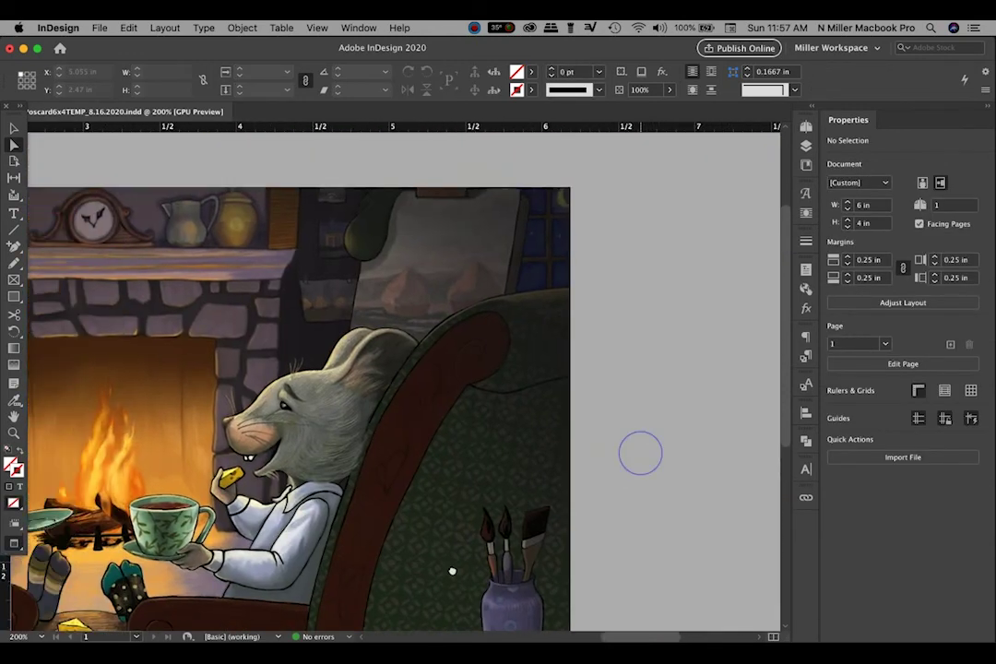
scroll(490, 559, left, 1)
scroll(461, 479, left, 5)
scroll(461, 480, down, 1)
Nudge the illustration slightly down, then view the whole postcard in Preview mode
click(433, 407)
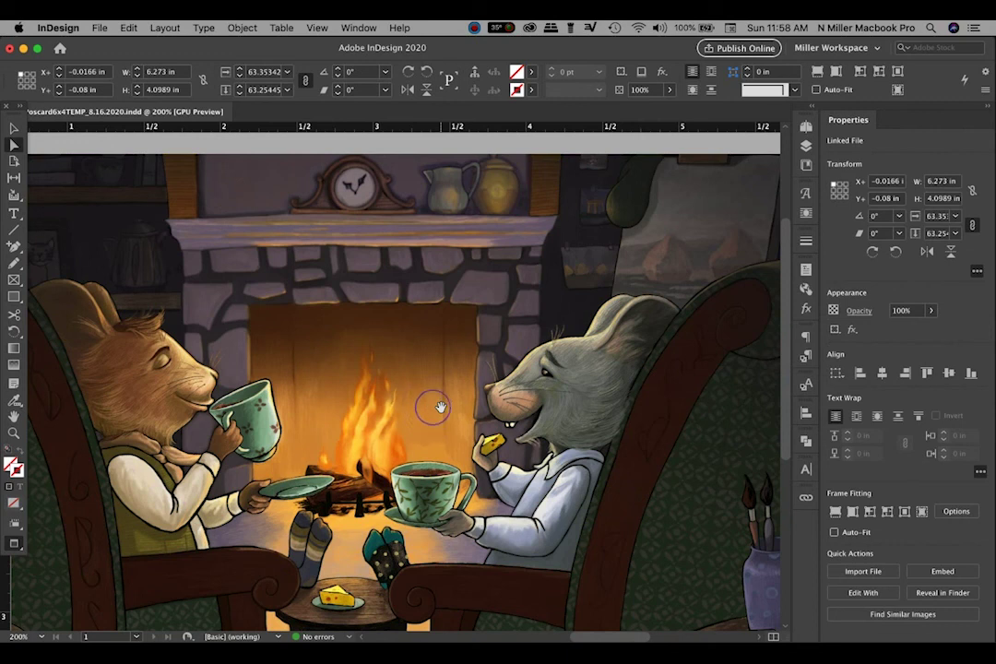
key(Down)
key(Down)
key(Down)
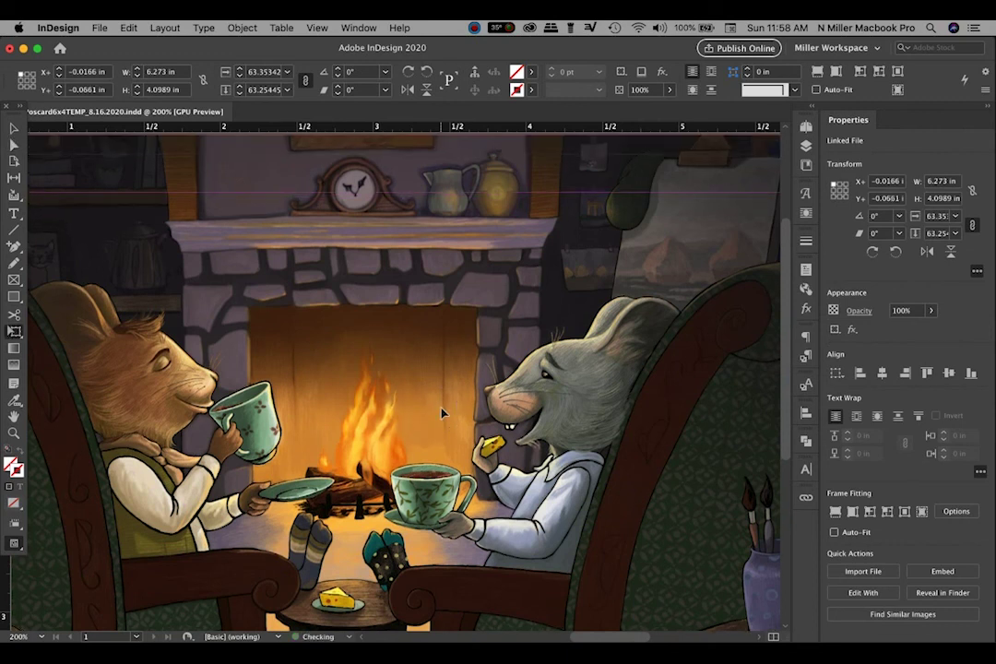
key(super+0)
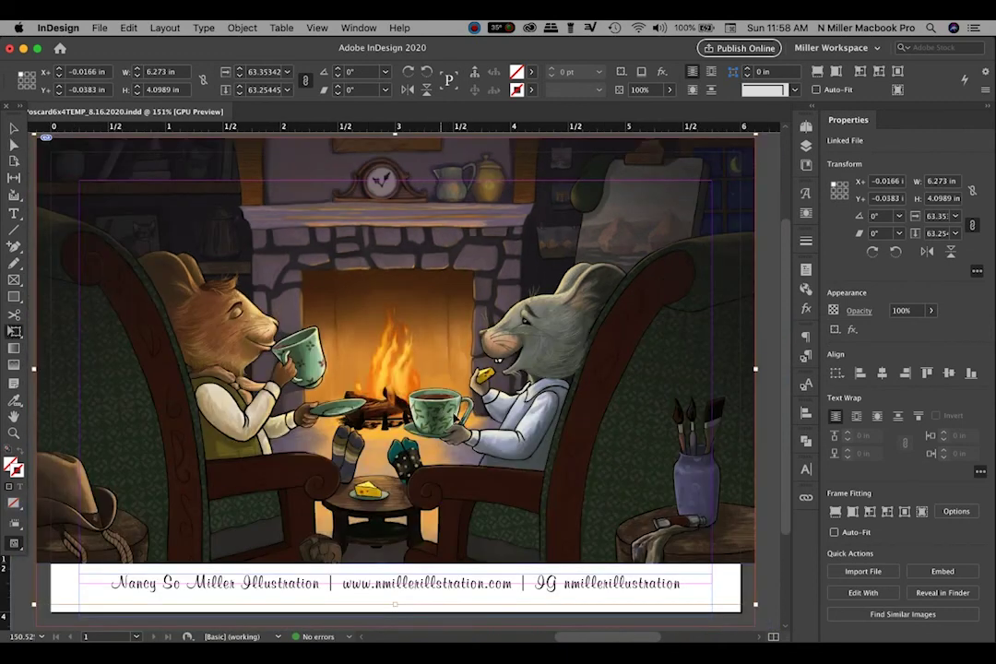
key(w)
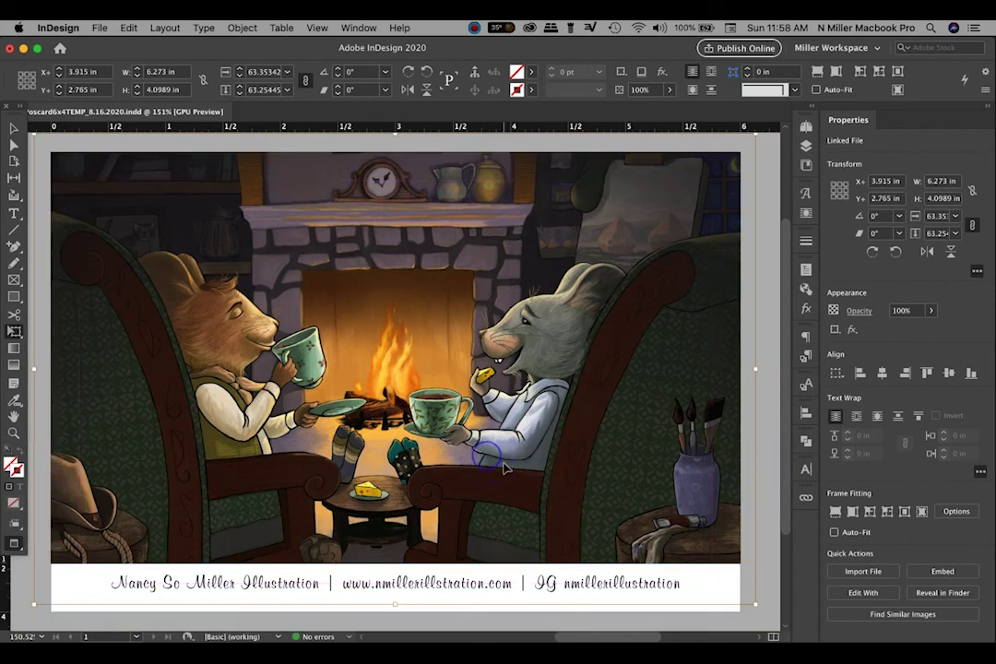
click(767, 520)
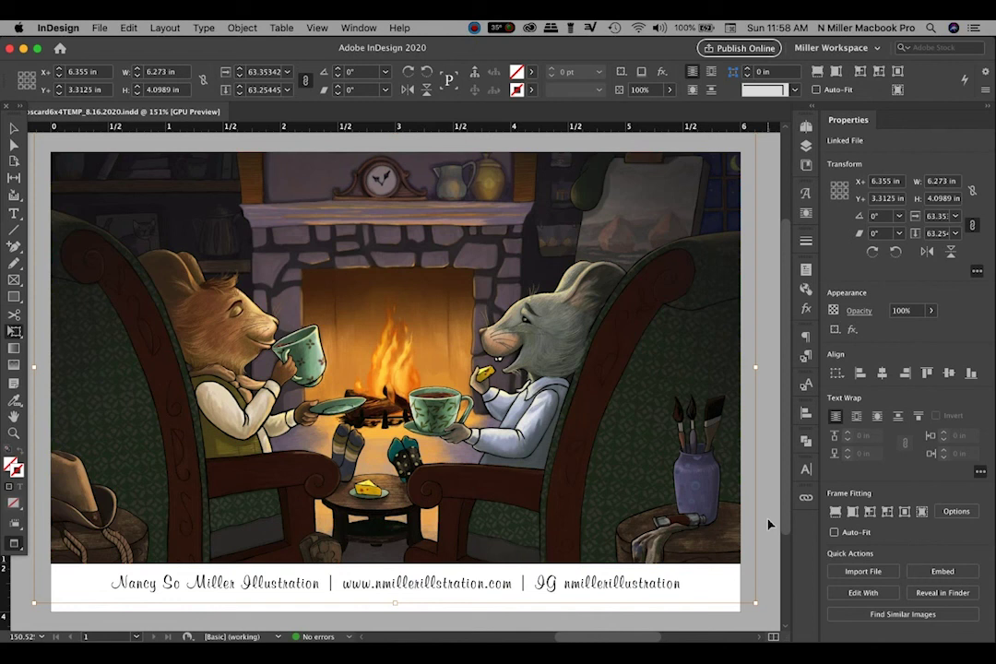
Re-export the postcard PDF over Poscard6x4TEMP_8.16.2020.pdf with current settings, then minimize InDesign
click(100, 28)
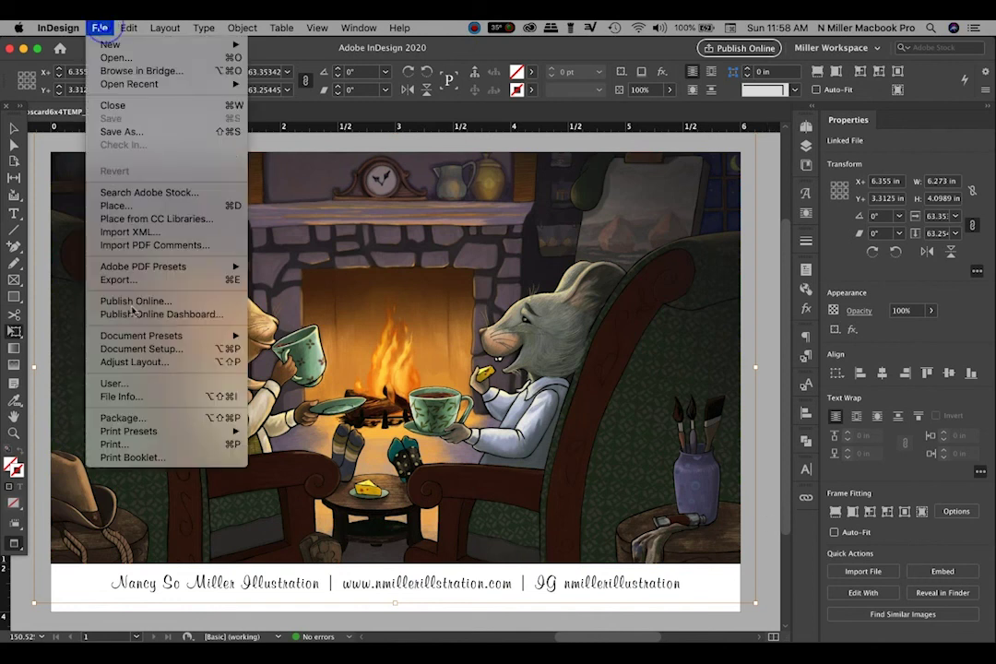
click(147, 277)
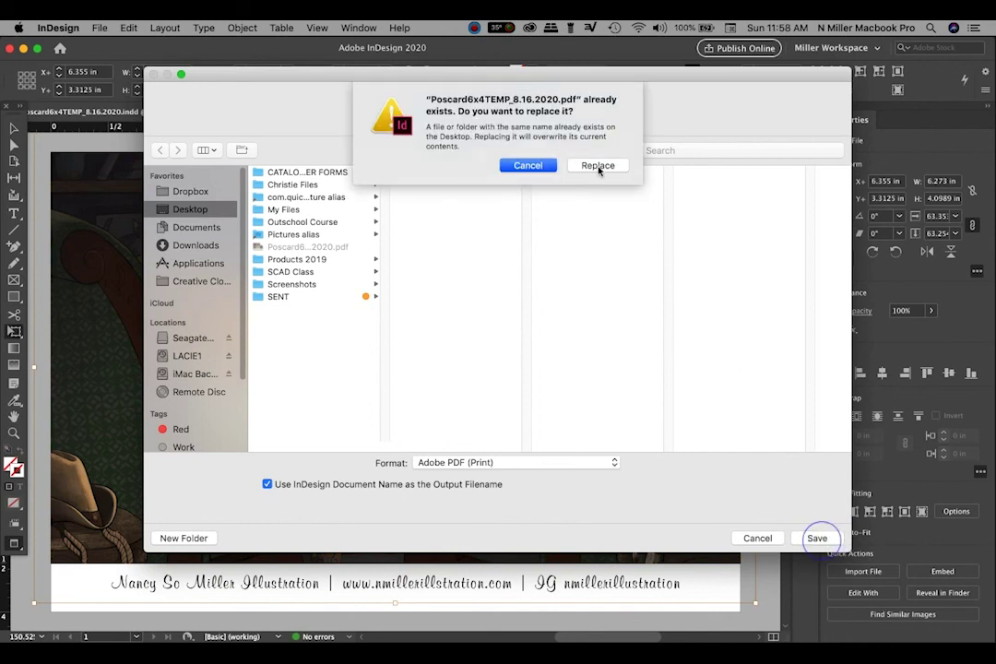
click(596, 167)
click(704, 546)
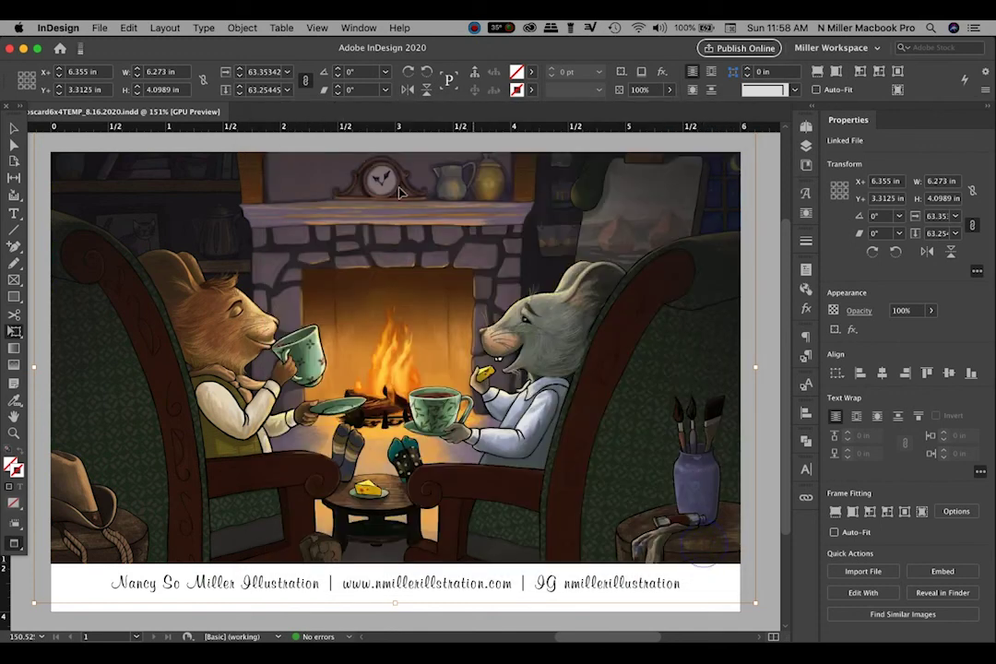
click(23, 49)
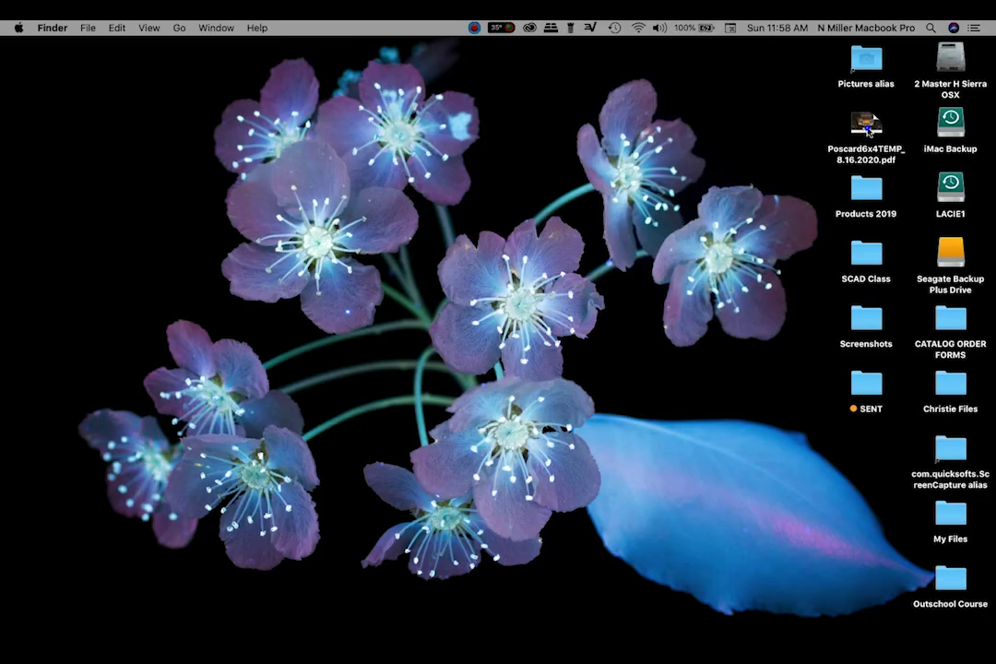
Open Poscard6x4TEMP_8.16.2020.pdf from the desktop in Acrobat and fit the page to the window
double_click(865, 126)
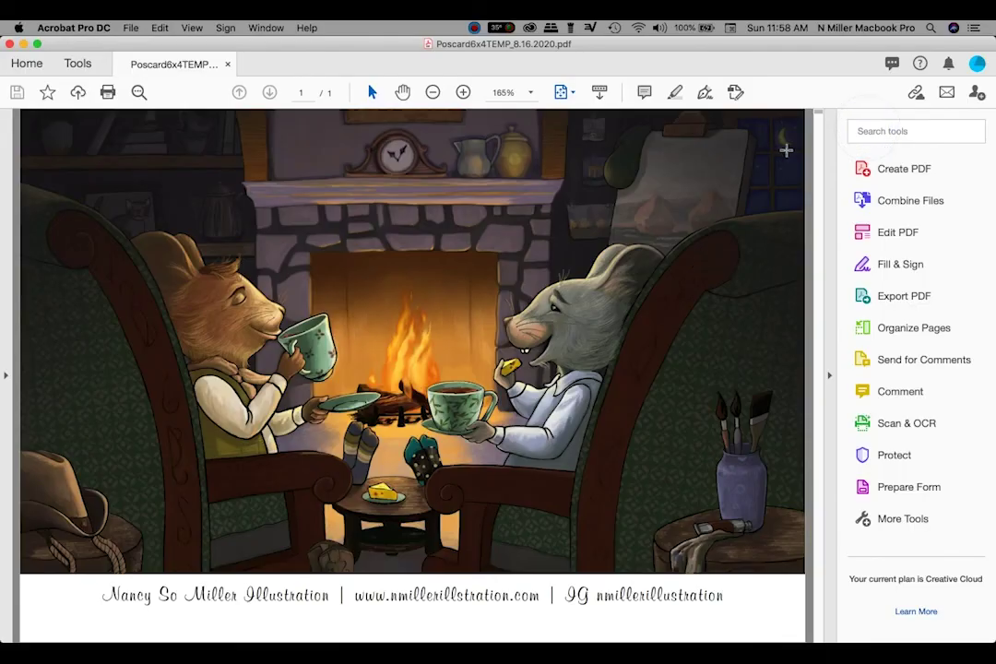
key(super+minus)
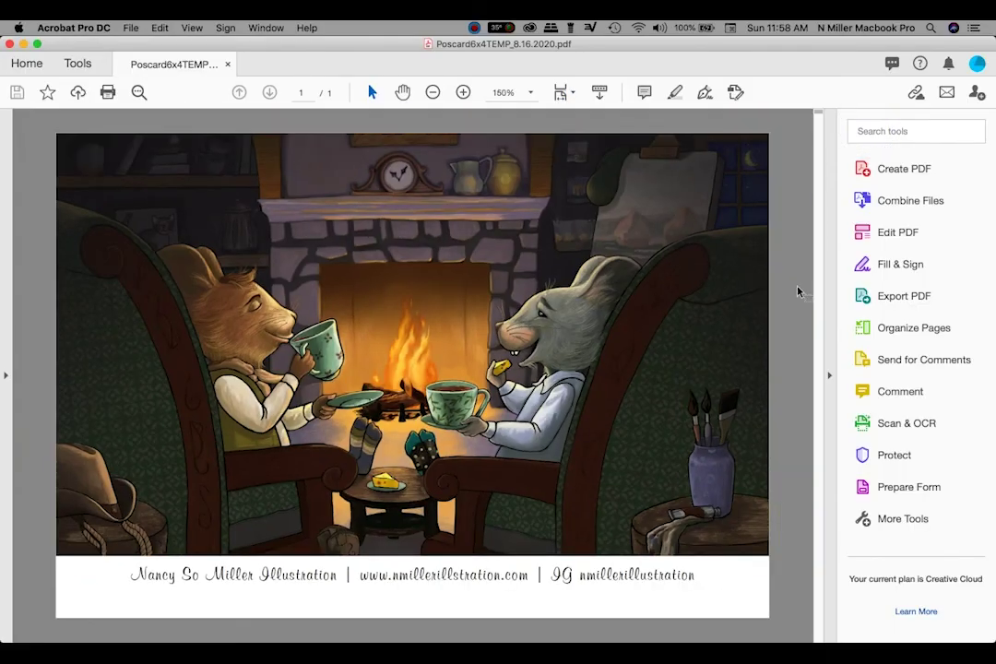